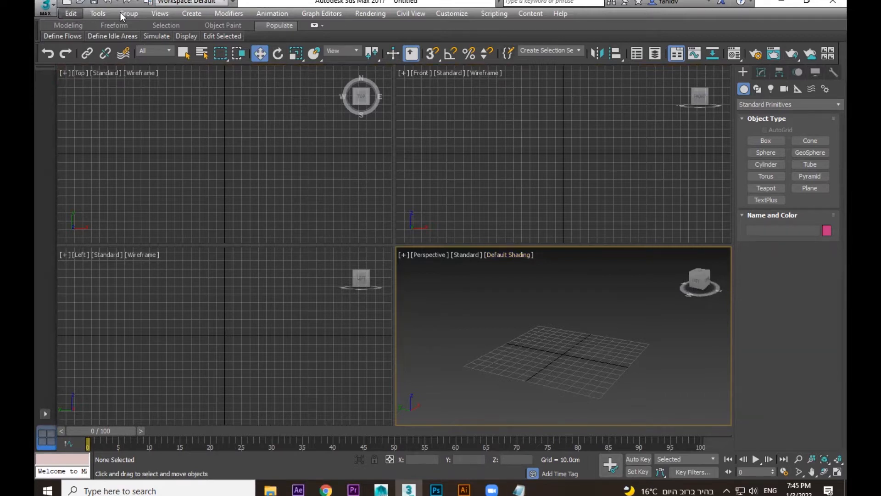
{"action": "left_click", "coordinate": [225, 13]}
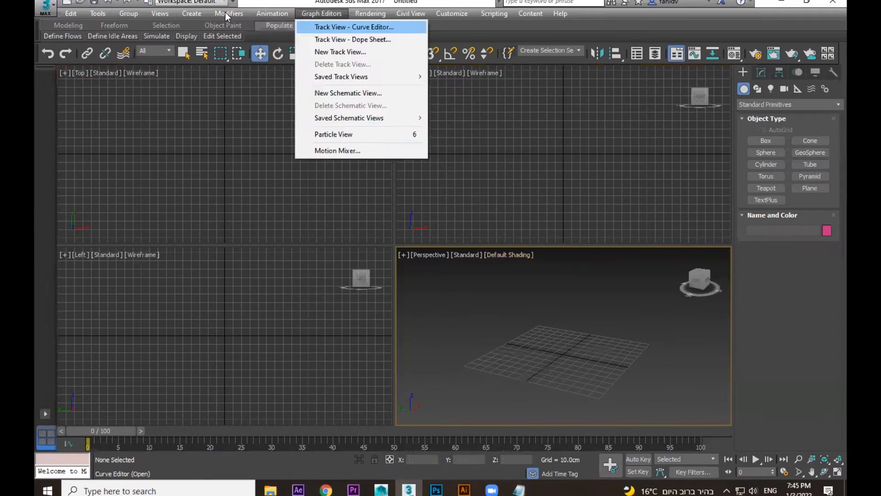
{"action": "mouse_move", "coordinate": [106, 14]}
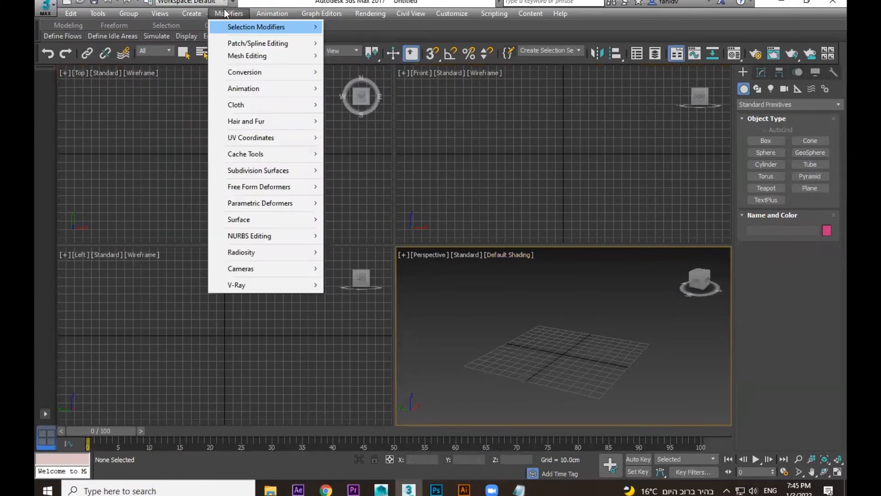
{"action": "key", "text": "Right"}
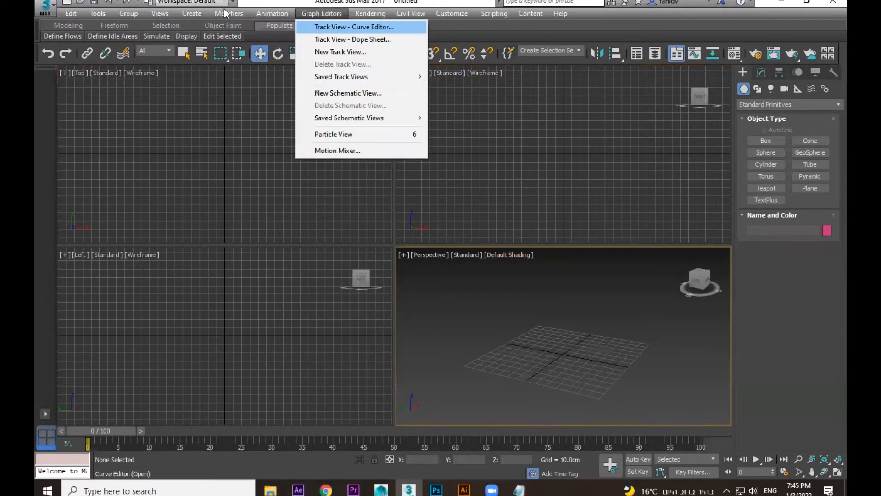
{"action": "mouse_move", "coordinate": [78, 13]}
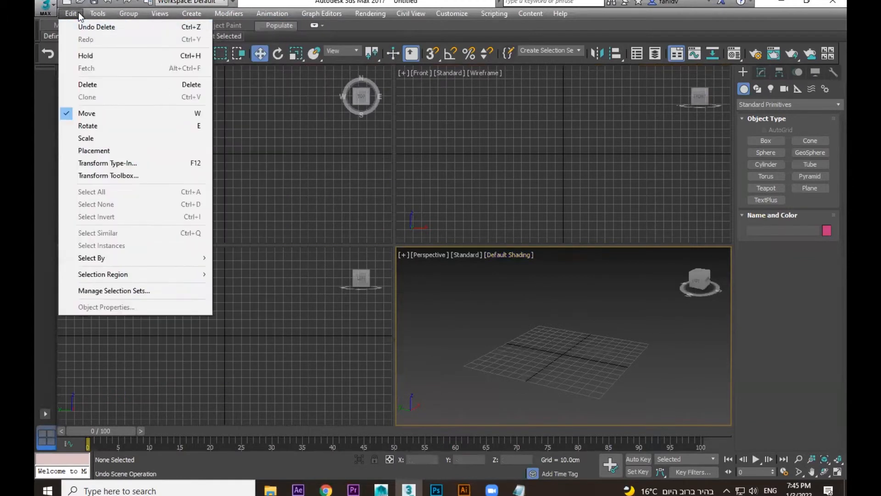
{"action": "left_click", "coordinate": [327, 156]}
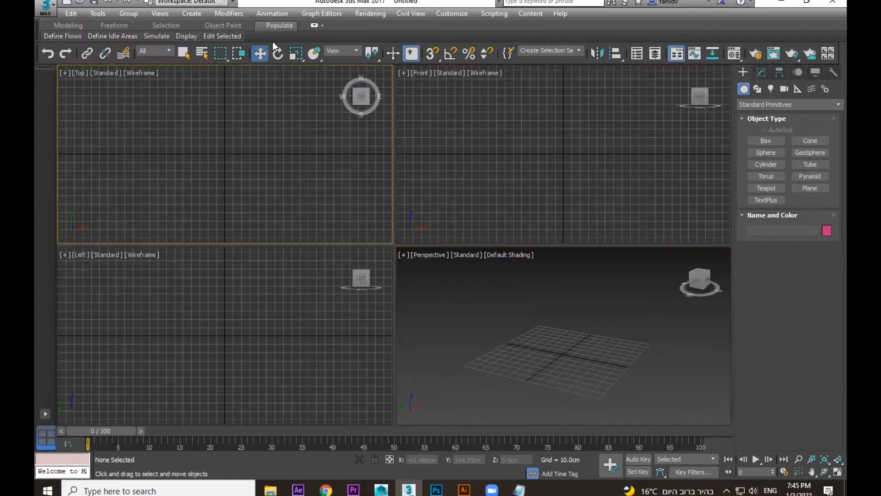
- Expand the ribbon, look through its Object Paint, Selection, Freeform and Modeling tool sets, and collapse it again
{"action": "left_click", "coordinate": [314, 26]}
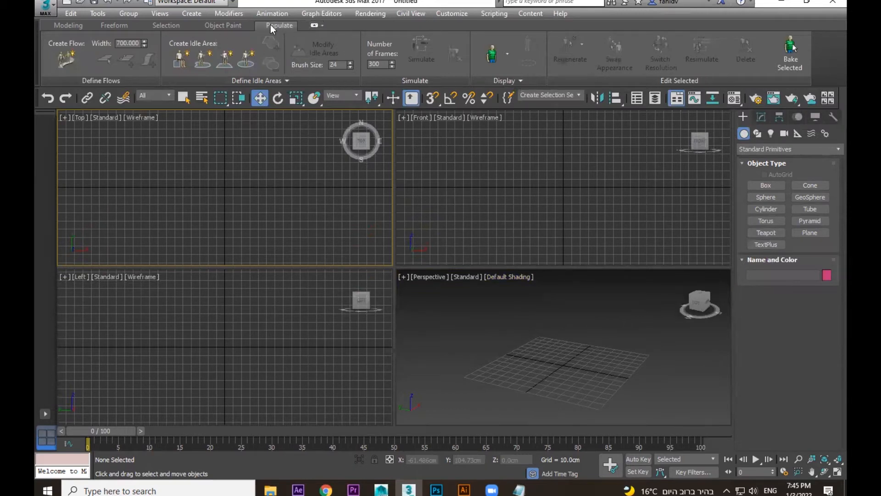
{"action": "left_click", "coordinate": [231, 25]}
{"action": "left_click", "coordinate": [161, 26]}
{"action": "left_click", "coordinate": [118, 27]}
{"action": "left_click", "coordinate": [77, 26]}
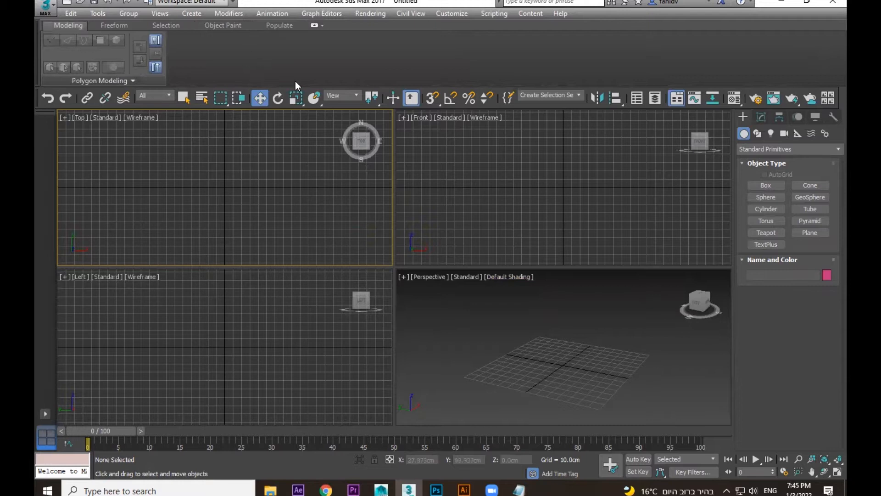
{"action": "left_click", "coordinate": [314, 25]}
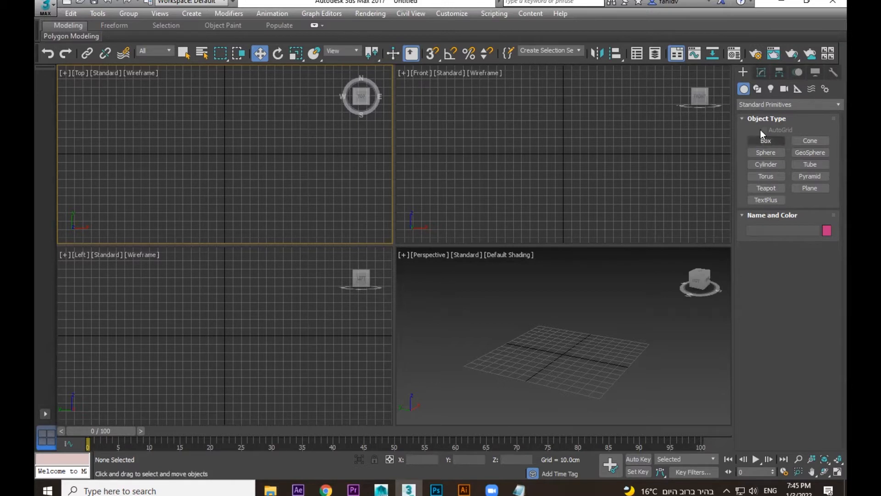
- Review the geometry types available for creation and the shapes, lights and cameras categories, then return to Standard Primitives
{"action": "left_click", "coordinate": [774, 106]}
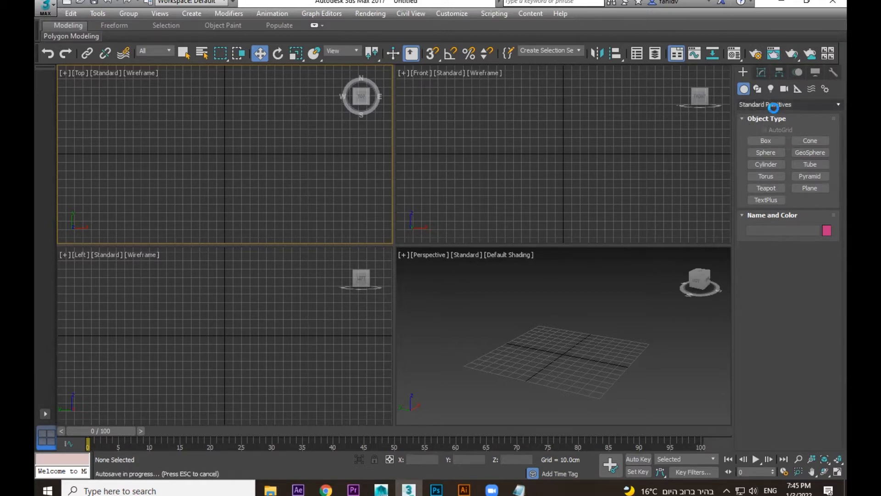
{"action": "left_click", "coordinate": [830, 103]}
{"action": "left_click", "coordinate": [830, 104]}
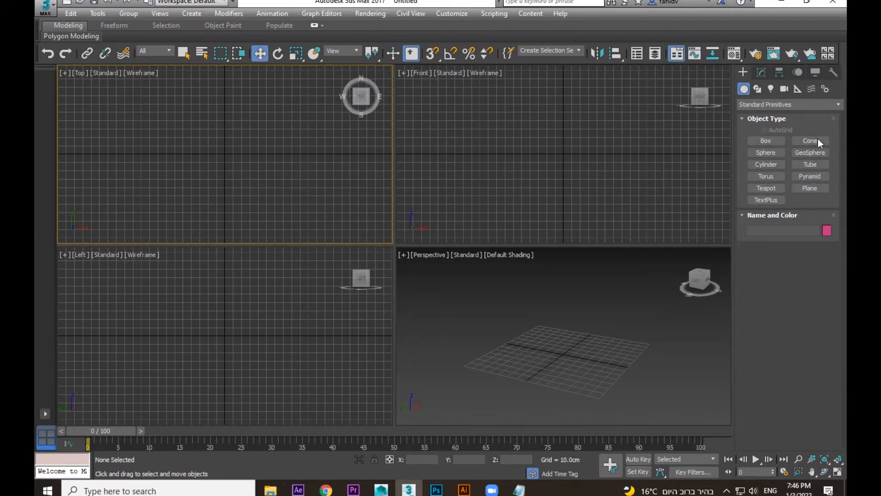
{"action": "left_click", "coordinate": [779, 106]}
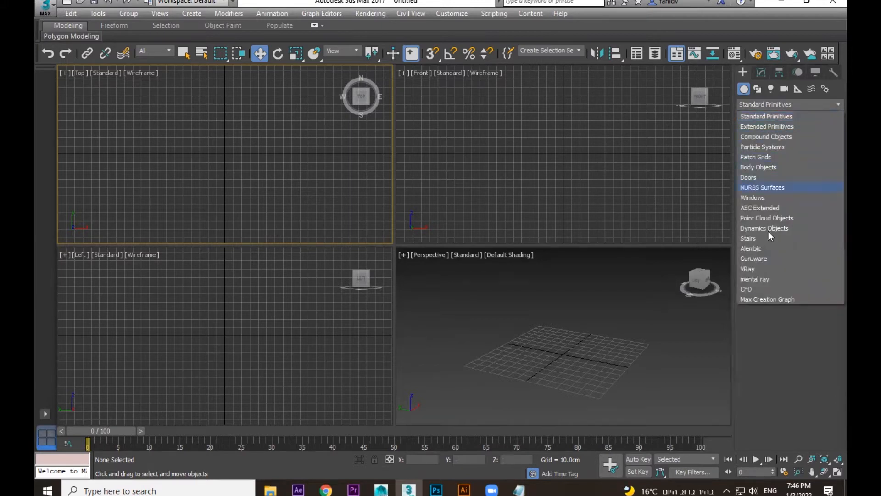
{"action": "left_click", "coordinate": [760, 105]}
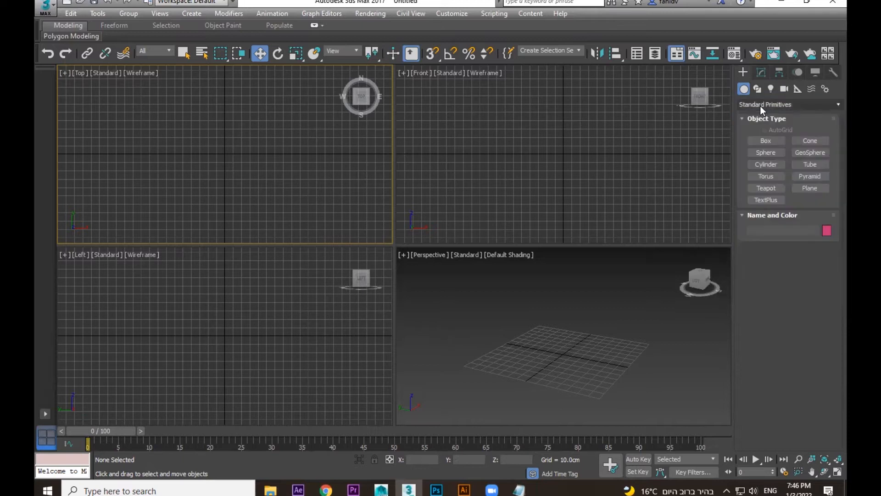
{"action": "left_click", "coordinate": [758, 89]}
{"action": "left_click", "coordinate": [771, 89]}
{"action": "left_click", "coordinate": [784, 89]}
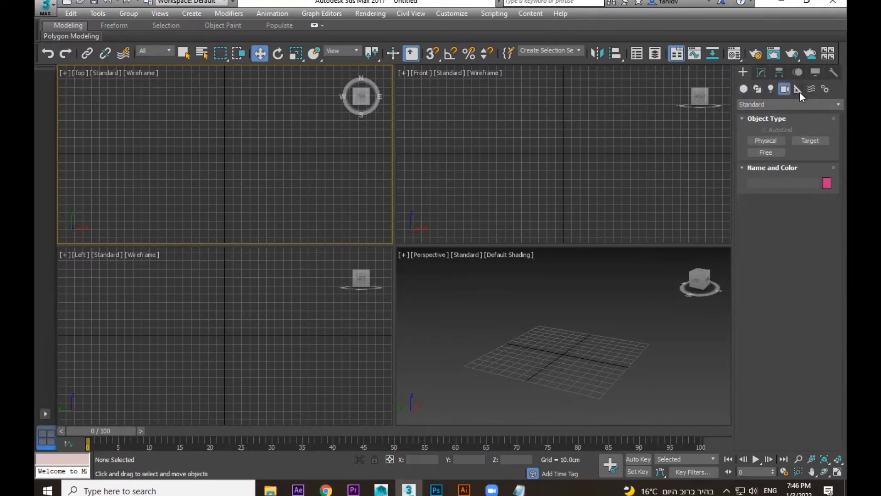
{"action": "left_click", "coordinate": [771, 89]}
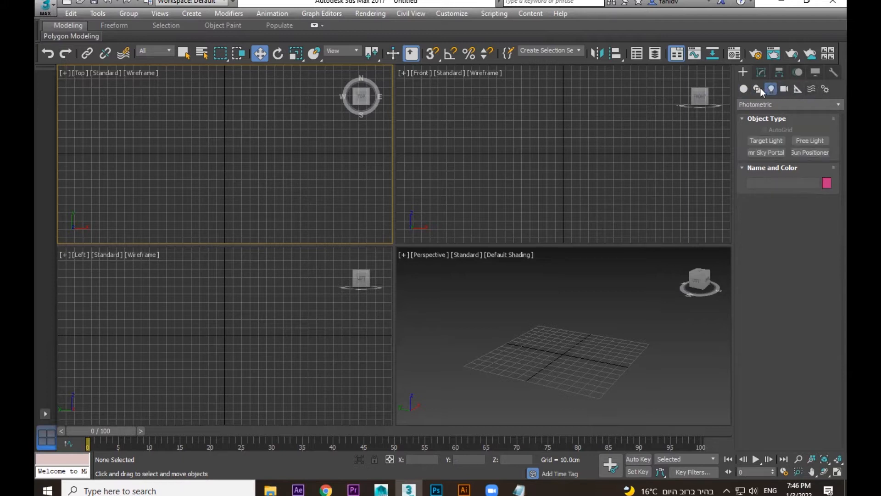
{"action": "left_click", "coordinate": [743, 89]}
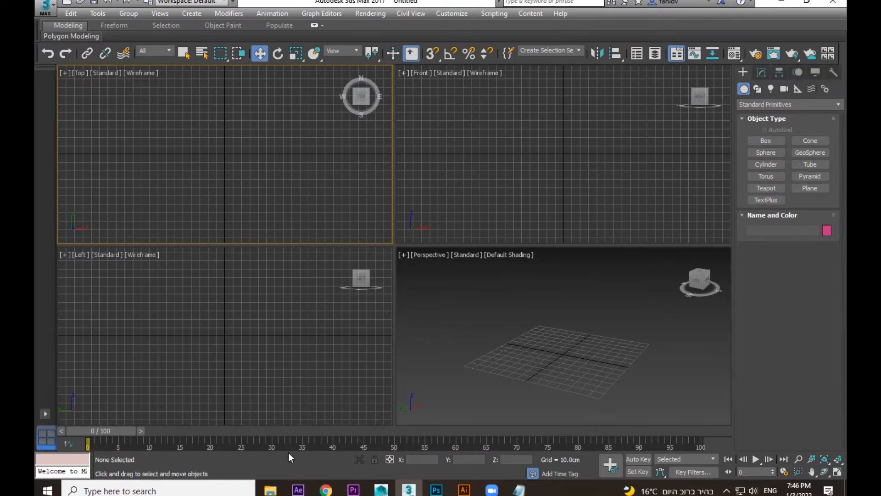
- Play the animation timeline briefly, stop playback and return the time slider to frame 0
{"action": "left_click_drag", "start_coordinate": [115, 431], "coordinate": [87, 441]}
{"action": "key", "text": "w"}
{"action": "left_click", "coordinate": [755, 459]}
{"action": "left_click", "coordinate": [753, 459]}
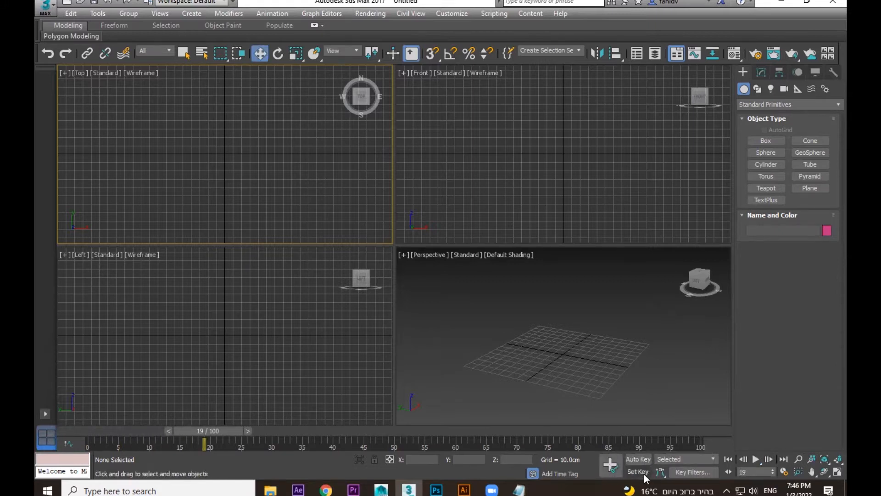
{"action": "left_click_drag", "start_coordinate": [193, 433], "coordinate": [78, 433]}
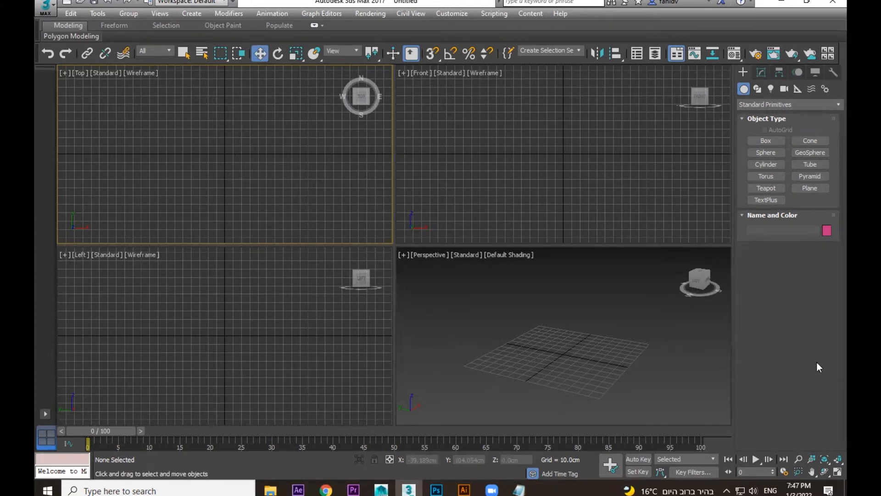
- Activate the Top, Front, Left and Perspective viewports in turn to compare the four views, ending on Perspective
{"action": "left_click", "coordinate": [491, 344]}
{"action": "left_click", "coordinate": [491, 215]}
{"action": "left_click", "coordinate": [249, 183]}
{"action": "left_click", "coordinate": [258, 331]}
{"action": "left_click", "coordinate": [454, 346]}
{"action": "left_click", "coordinate": [464, 205]}
{"action": "left_click", "coordinate": [308, 205]}
{"action": "left_click", "coordinate": [376, 275]}
{"action": "left_click", "coordinate": [519, 348]}
{"action": "left_click", "coordinate": [505, 204]}
{"action": "left_click", "coordinate": [294, 211]}
{"action": "left_click", "coordinate": [222, 323]}
{"action": "left_click", "coordinate": [510, 345]}
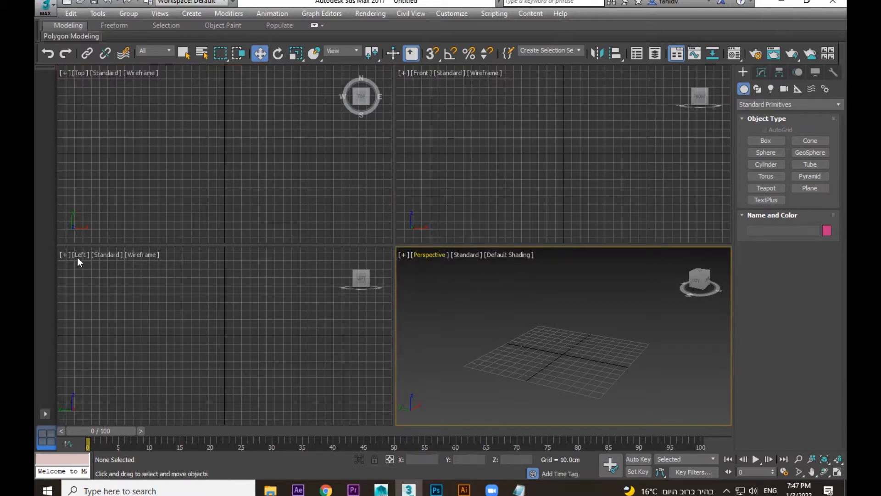
{"action": "left_click", "coordinate": [255, 150]}
{"action": "left_click", "coordinate": [444, 154]}
{"action": "left_click", "coordinate": [478, 360]}
{"action": "left_click", "coordinate": [316, 358]}
{"action": "left_click", "coordinate": [321, 198]}
{"action": "left_click", "coordinate": [479, 215]}
{"action": "left_click", "coordinate": [513, 320]}
{"action": "left_click", "coordinate": [260, 312]}
{"action": "left_click", "coordinate": [273, 224]}
{"action": "left_click", "coordinate": [467, 202]}
{"action": "left_click", "coordinate": [485, 297]}
{"action": "left_click", "coordinate": [518, 207]}
{"action": "left_click", "coordinate": [285, 198]}
{"action": "left_click", "coordinate": [257, 342]}
{"action": "left_click", "coordinate": [437, 349]}
{"action": "left_click", "coordinate": [463, 202]}
{"action": "left_click", "coordinate": [271, 186]}
{"action": "left_click", "coordinate": [315, 332]}
{"action": "left_click", "coordinate": [497, 332]}
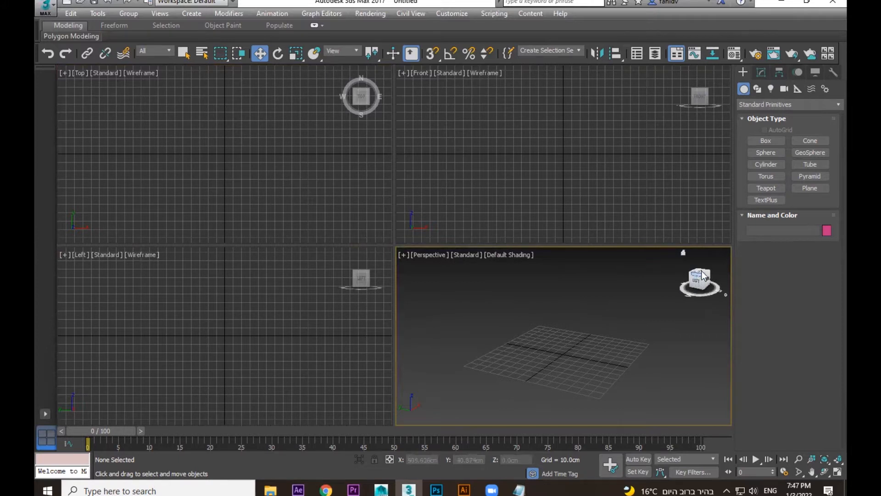
- Orbit the Perspective view with the ViewCube, then cycle through all four viewports again and reactivate Perspective
{"action": "left_click_drag", "start_coordinate": [701, 278], "coordinate": [698, 298]}
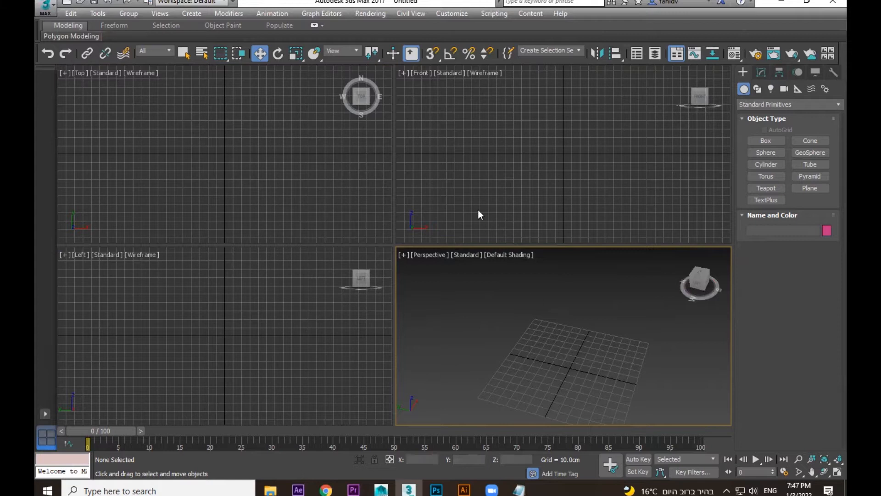
{"action": "left_click", "coordinate": [467, 180]}
{"action": "left_click", "coordinate": [280, 197]}
{"action": "left_click", "coordinate": [277, 296]}
{"action": "left_click", "coordinate": [477, 305]}
{"action": "left_click", "coordinate": [466, 197]}
{"action": "left_click", "coordinate": [263, 213]}
{"action": "left_click", "coordinate": [275, 317]}
{"action": "left_click", "coordinate": [457, 336]}
{"action": "left_click", "coordinate": [461, 206]}
{"action": "left_click", "coordinate": [294, 208]}
{"action": "left_click", "coordinate": [278, 312]}
{"action": "left_click", "coordinate": [511, 310]}
- Launch Notepad with the Windows Run command "notepad" and minimize its empty window
{"action": "key", "text": "super+r"}
{"action": "type", "text": "notw"}
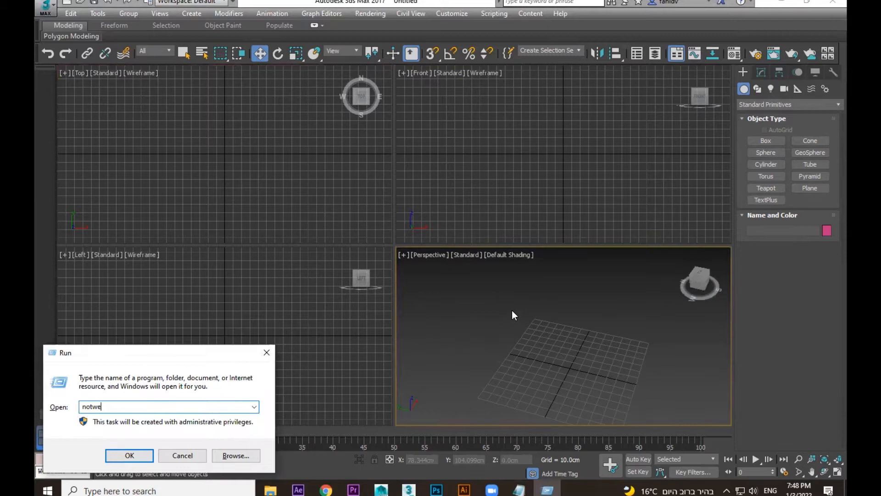
{"action": "key", "text": "BackSpace"}
{"action": "type", "text": "epad"}
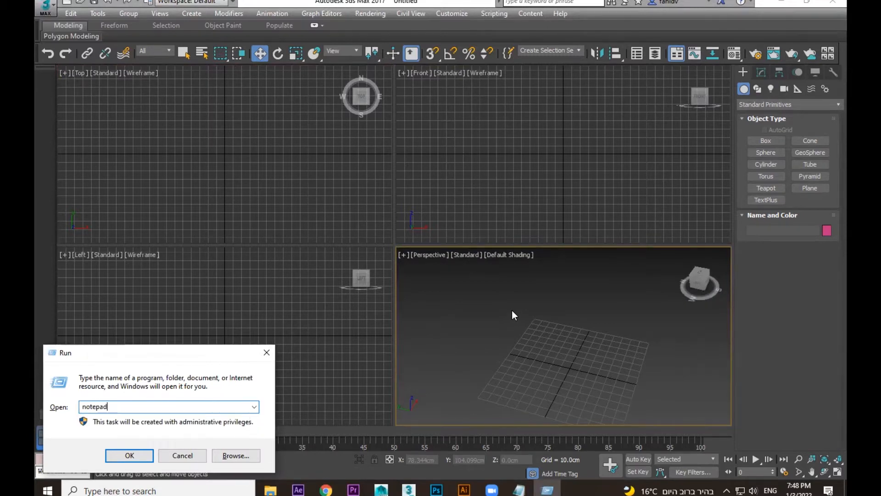
{"action": "key", "text": "Return"}
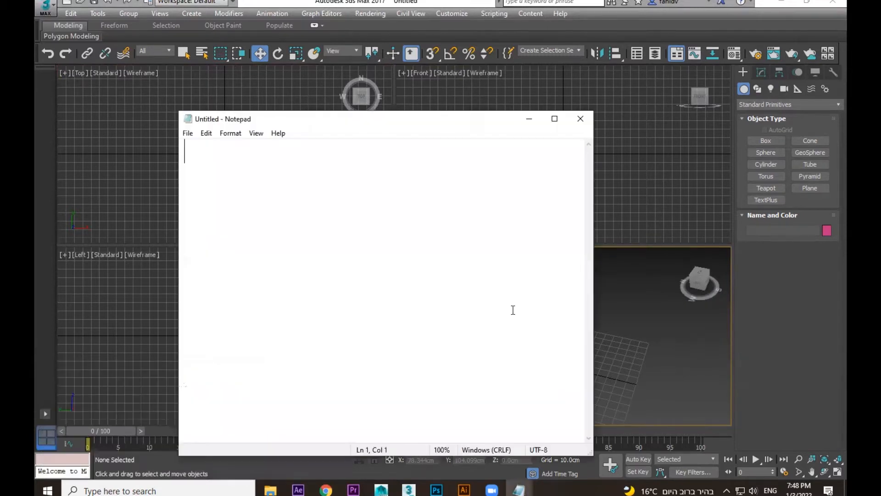
{"action": "left_click", "coordinate": [530, 119]}
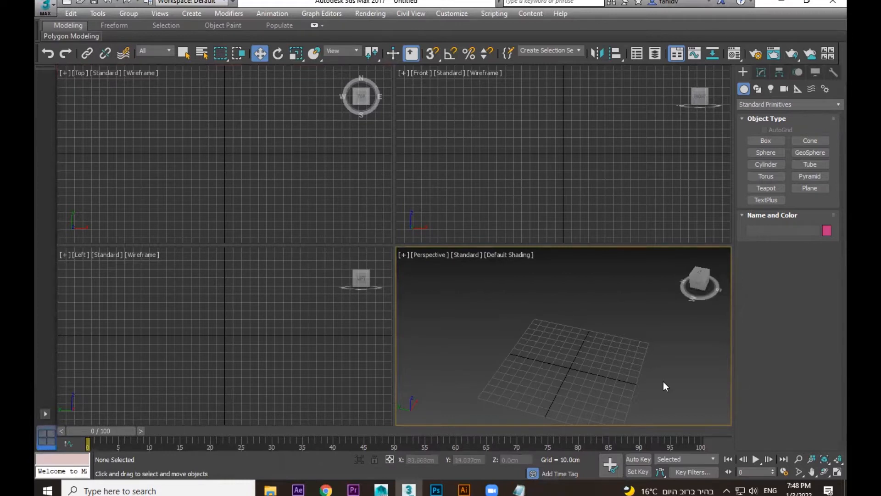
- Maximize the Perspective viewport and the Front viewport one at a time, restoring the four-viewport layout after each
{"action": "left_click", "coordinate": [832, 473]}
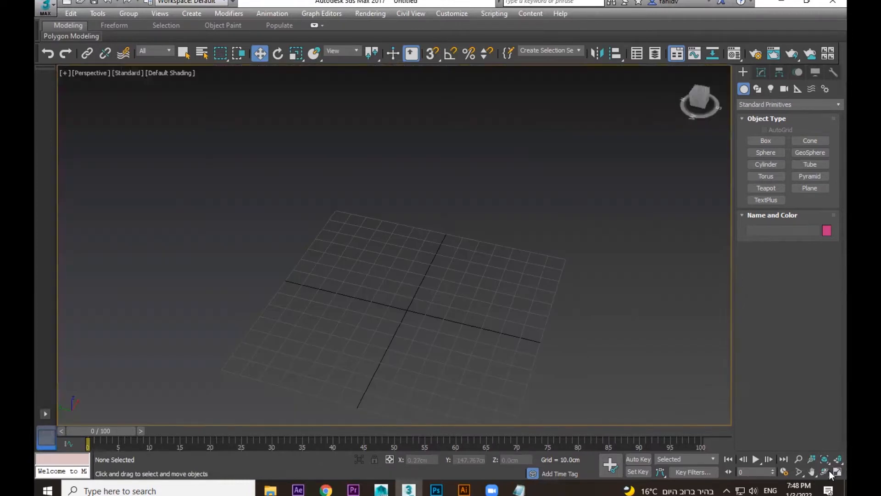
{"action": "left_click", "coordinate": [832, 473]}
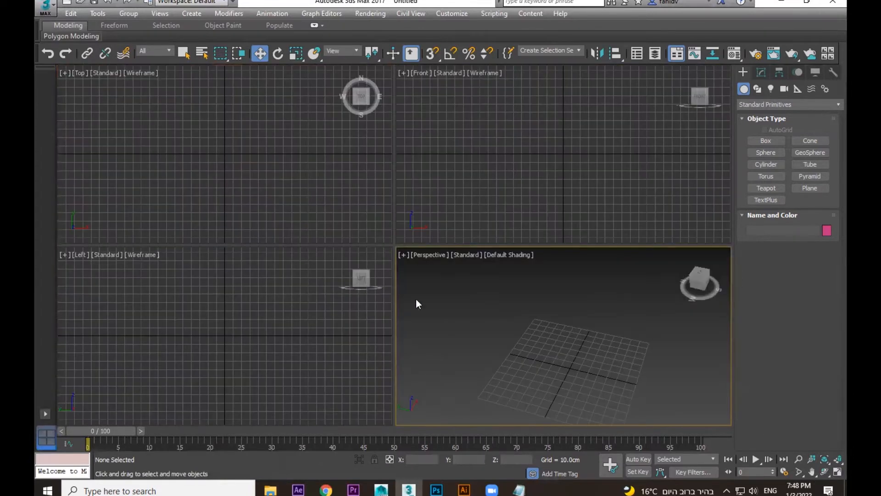
{"action": "left_click", "coordinate": [836, 472]}
{"action": "left_click", "coordinate": [508, 174]}
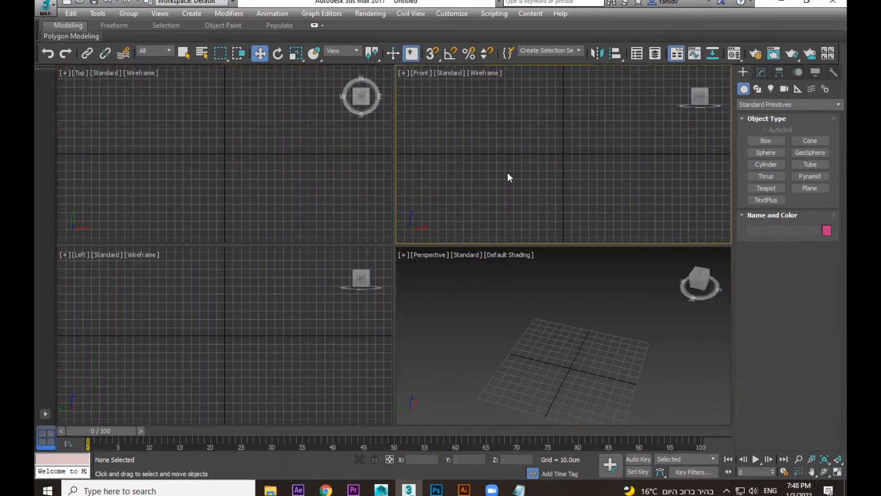
{"action": "left_click", "coordinate": [837, 472]}
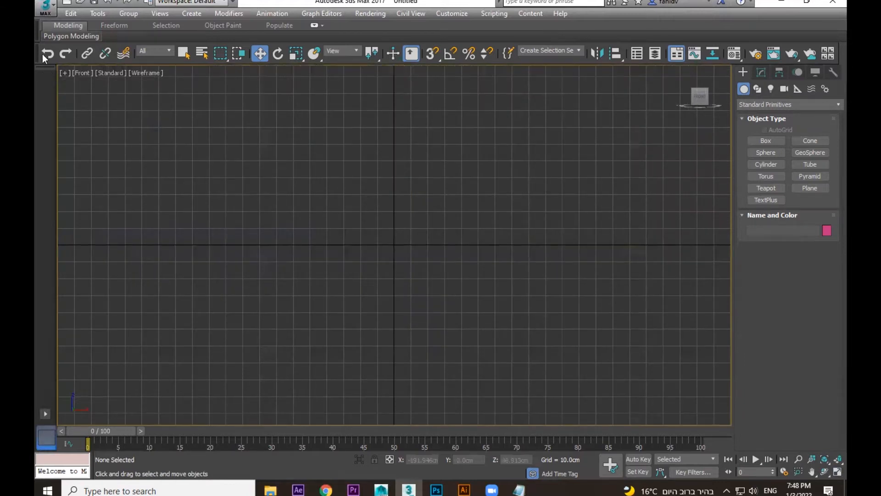
{"action": "left_click", "coordinate": [832, 470]}
- Maximize the Top and Left viewports one at a time, restore the four-viewport layout, and reactivate Perspective
{"action": "left_click", "coordinate": [219, 203]}
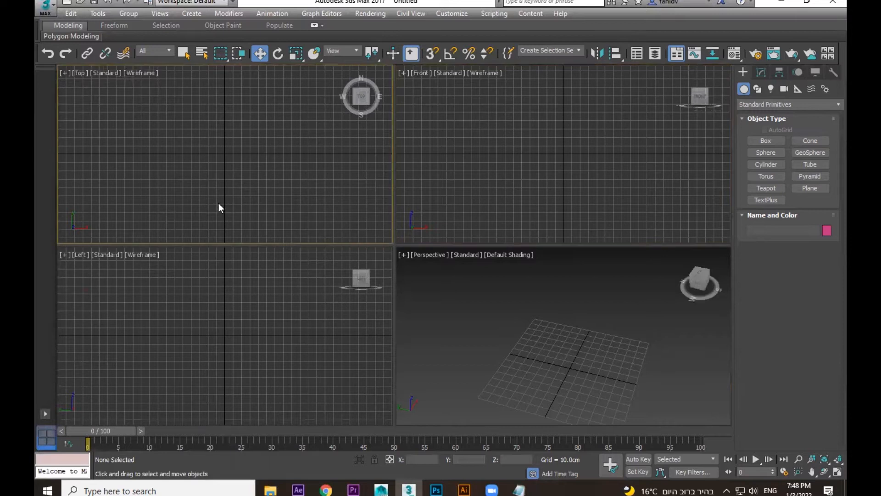
{"action": "left_click", "coordinate": [833, 471]}
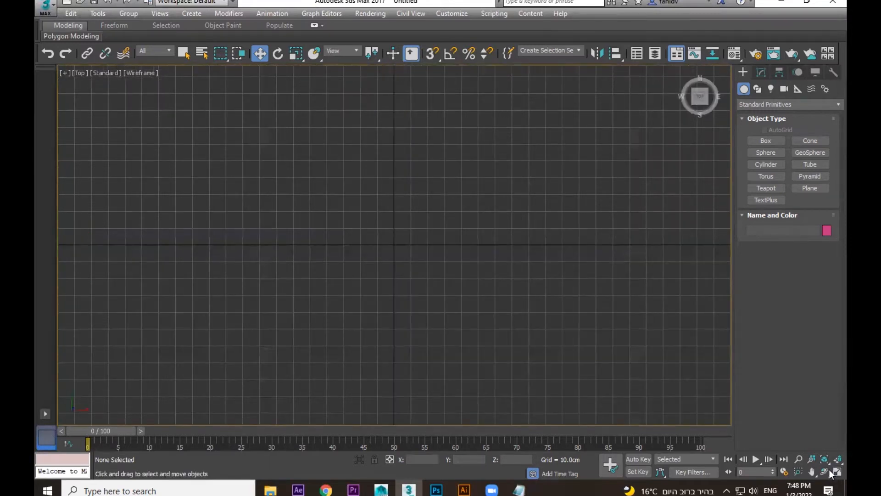
{"action": "left_click", "coordinate": [832, 471]}
{"action": "left_click", "coordinate": [299, 356]}
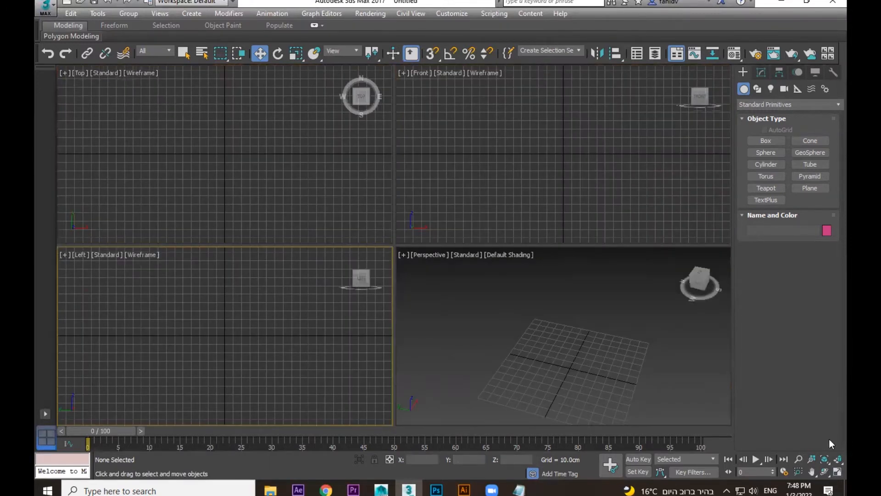
{"action": "left_click", "coordinate": [838, 471]}
{"action": "left_click", "coordinate": [837, 472]}
{"action": "left_click", "coordinate": [571, 379]}
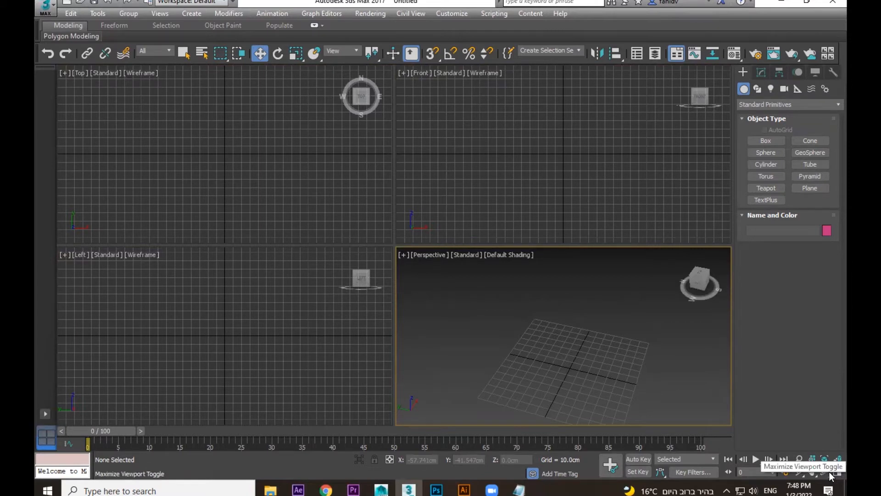
- Switch to the blank Notepad window, maximize it, and write the note "minimize viewport toggel - ALT+W"
{"action": "mouse_move", "coordinate": [519, 489]}
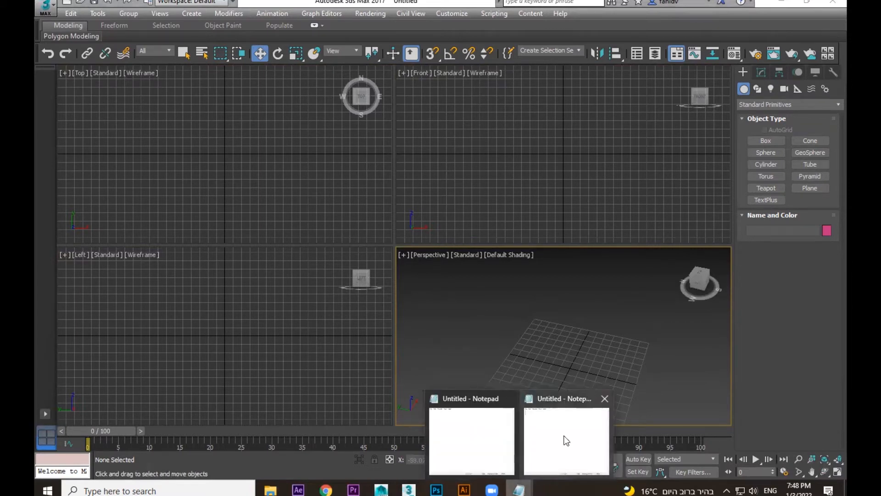
{"action": "left_click", "coordinate": [566, 440]}
{"action": "type", "text": "mini"}
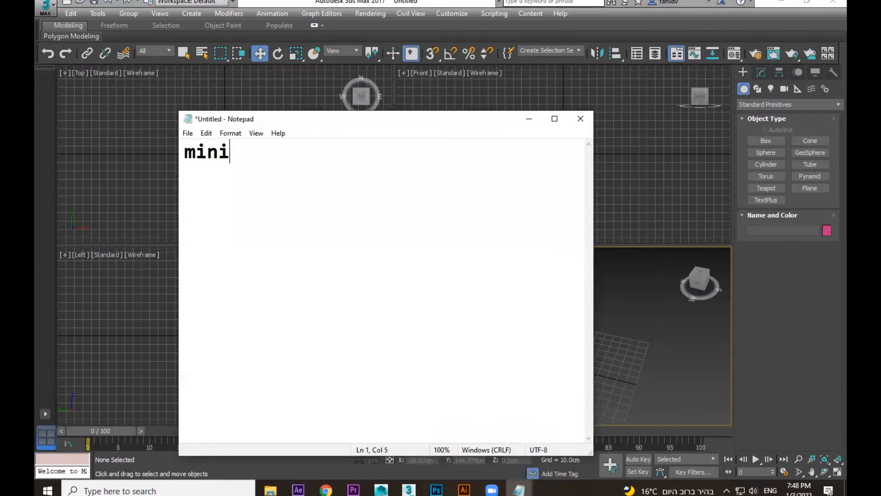
{"action": "type", "text": "mize vi"}
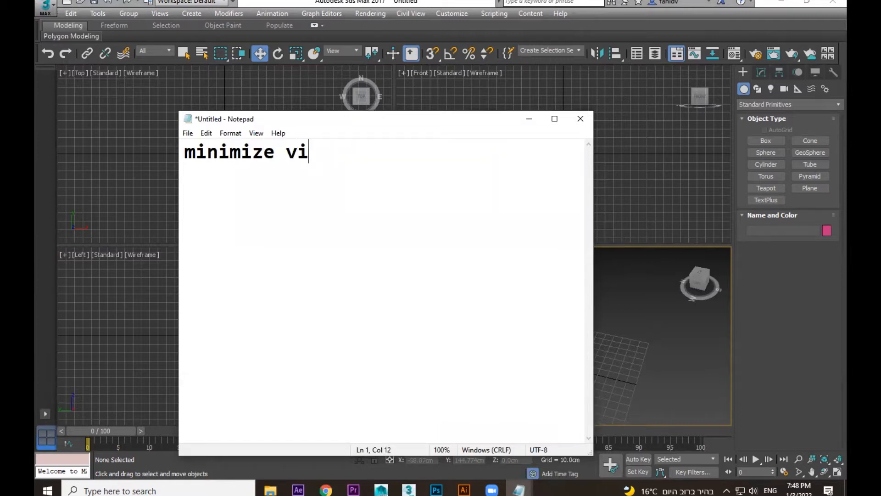
{"action": "type", "text": "ewport toggel"}
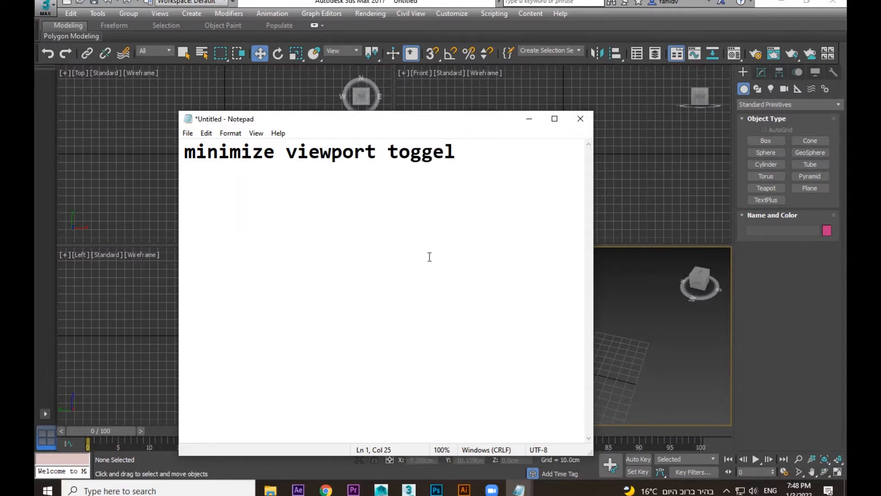
{"action": "type", "text": " -"}
{"action": "left_click", "coordinate": [562, 120]}
{"action": "left_click", "coordinate": [326, 31]}
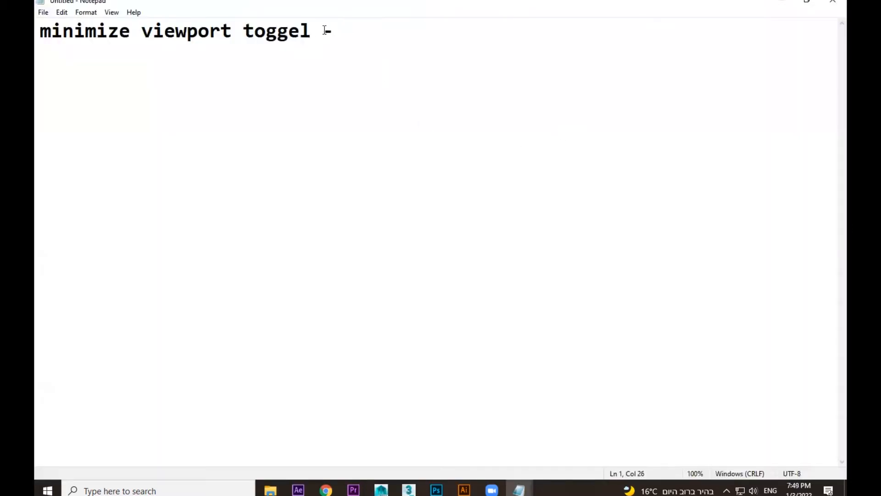
{"action": "left_click", "coordinate": [340, 32]}
{"action": "type", "text": "ALT+"}
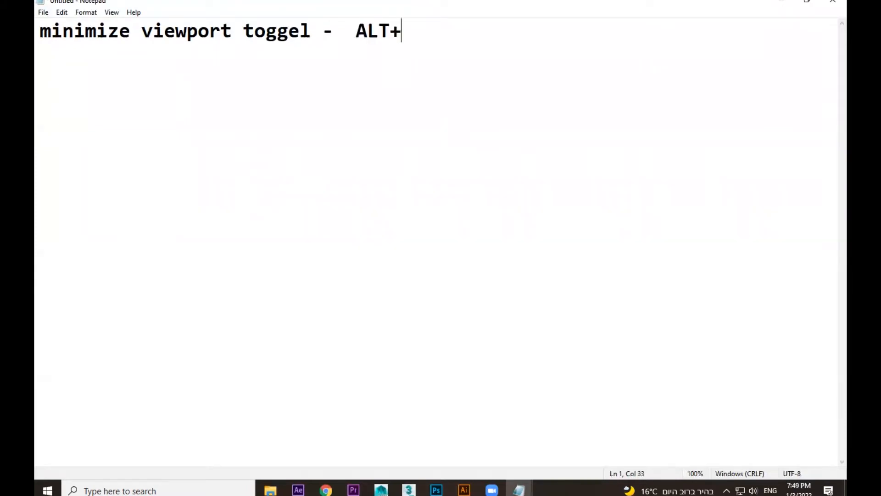
{"action": "type", "text": "W"}
- Minimize Notepad and repeatedly toggle the Perspective viewport between maximized and the four-viewport layout in 3ds Max
{"action": "left_click", "coordinate": [782, 1]}
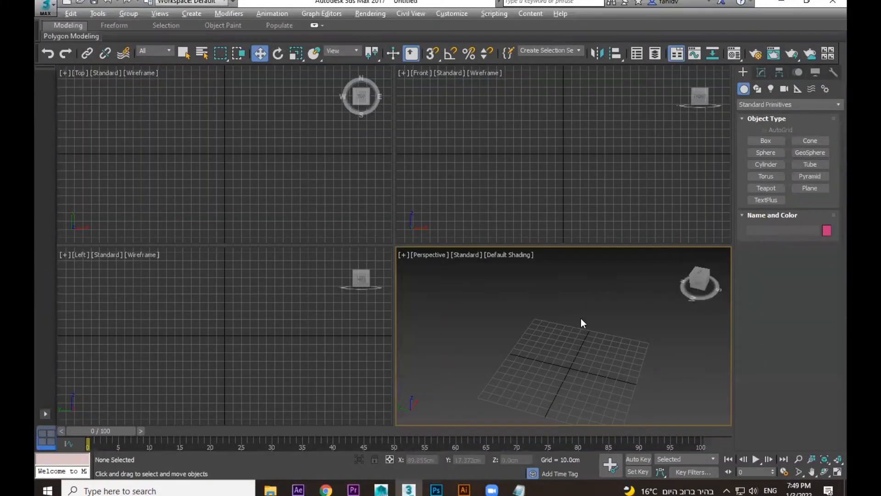
{"action": "key", "text": "alt+w"}
{"action": "key", "text": "alt+w"}
{"action": "key", "text": "alt+w"}
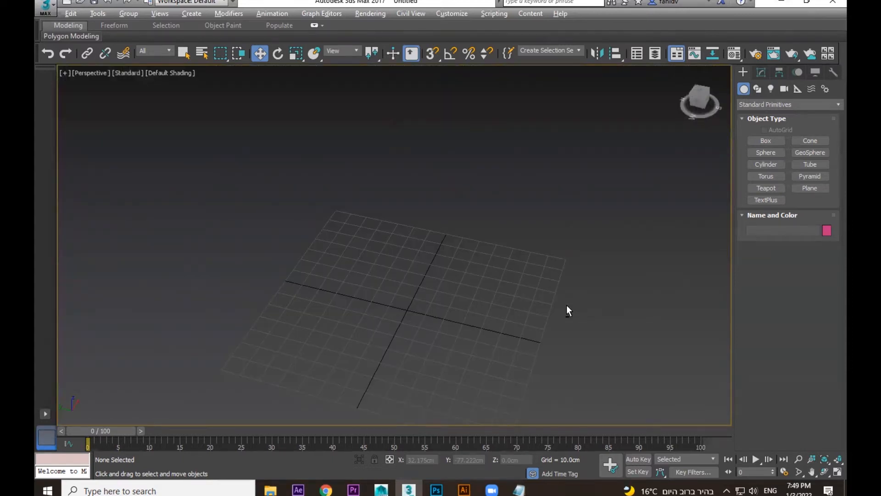
{"action": "key", "text": "alt+w"}
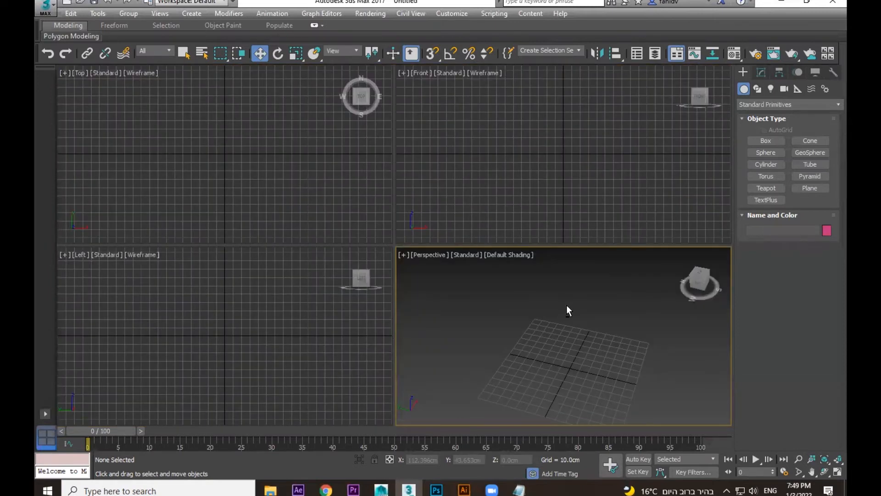
{"action": "key", "text": "alt+w"}
{"action": "key", "text": "alt+w"}
{"action": "key", "text": "alt+w"}
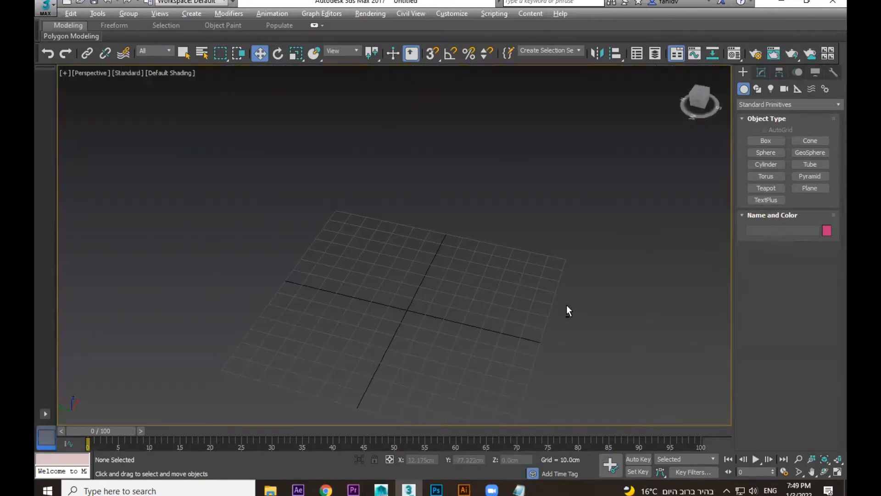
{"action": "key", "text": "alt+w"}
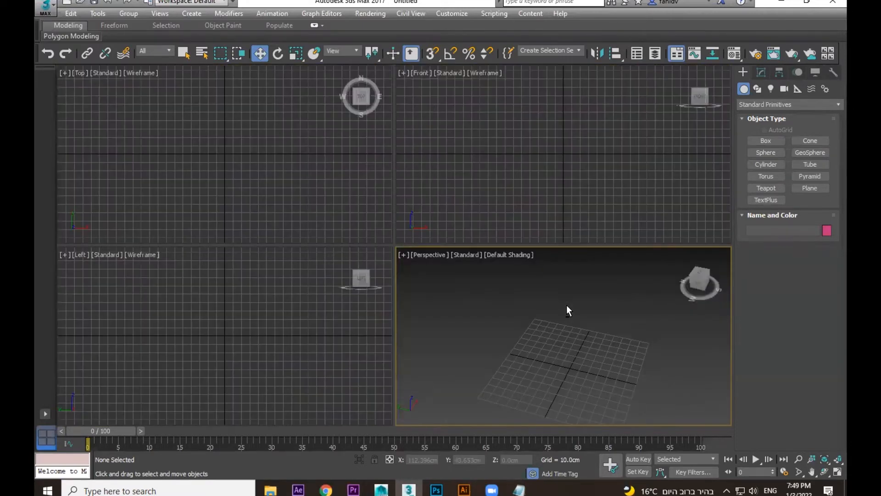
- Toggle the Perspective viewport several more times, leave it maximized, and pan the view across the grid
{"action": "key", "text": "alt+w"}
{"action": "key", "text": "alt+w"}
{"action": "key", "text": "alt+w"}
{"action": "key", "text": "alt+w"}
{"action": "key", "text": "alt+w"}
{"action": "middle_click_drag", "start_coordinate": [592, 313], "coordinate": [559, 267]}
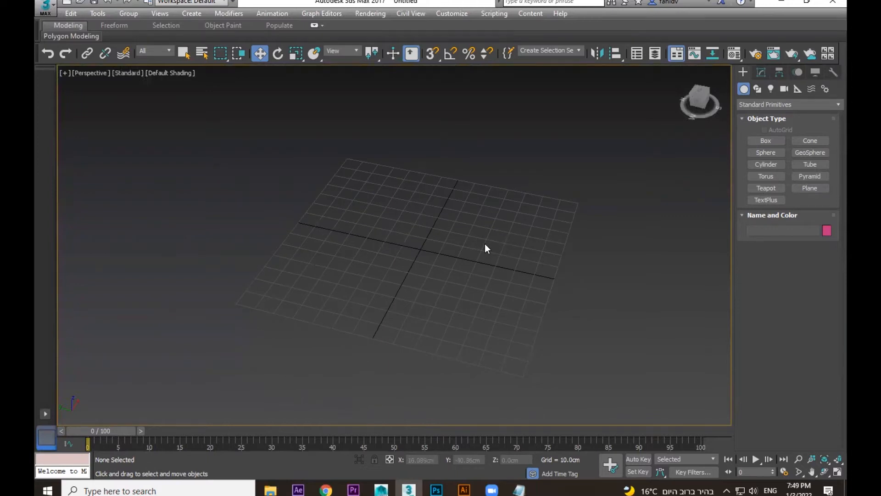
{"action": "mouse_move", "coordinate": [485, 244]}
{"action": "middle_mouse_down"}
{"action": "mouse_move", "coordinate": [488, 265]}
{"action": "mouse_move", "coordinate": [478, 238]}
{"action": "mouse_move", "coordinate": [470, 255]}
{"action": "mouse_move", "coordinate": [537, 230]}
{"action": "mouse_move", "coordinate": [476, 240]}
{"action": "middle_mouse_up"}
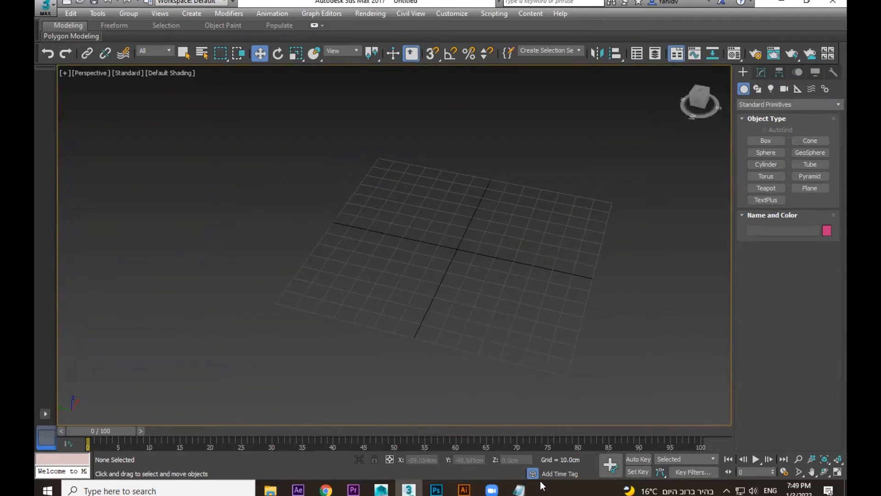
- Add the Notepad line "PAN vieport - Mouse scroll buoon press" below a blank line, and pan the Perspective view in 3ds Max
{"action": "mouse_move", "coordinate": [519, 490]}
{"action": "left_click", "coordinate": [538, 388]}
{"action": "key", "text": "Return"}
{"action": "key", "text": "Return"}
{"action": "key", "text": "Return"}
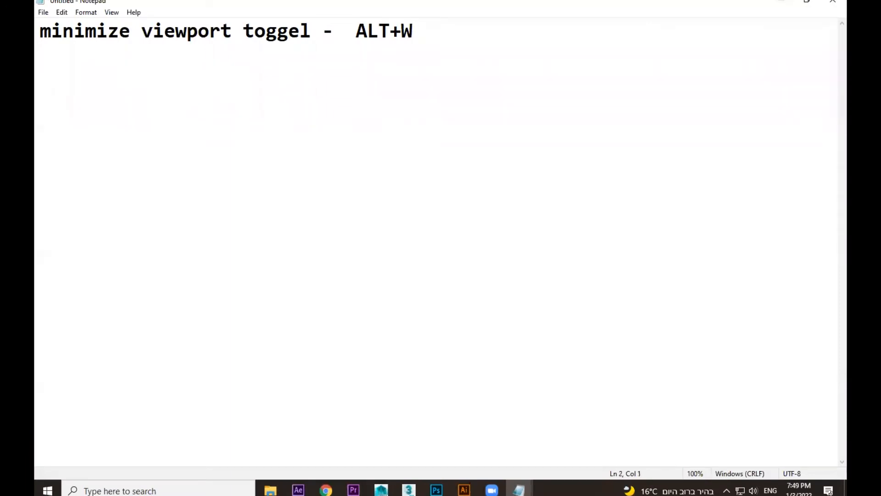
{"action": "type", "text": "PAN viepor"}
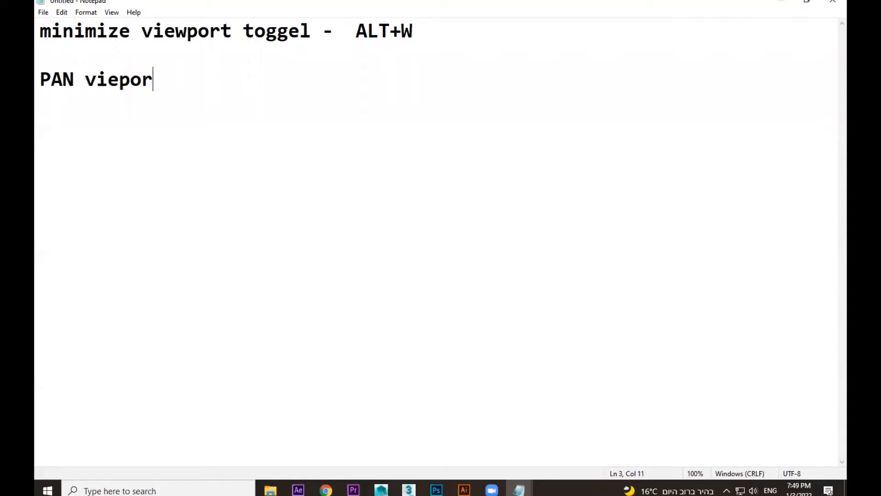
{"action": "type", "text": "t - Mouse "}
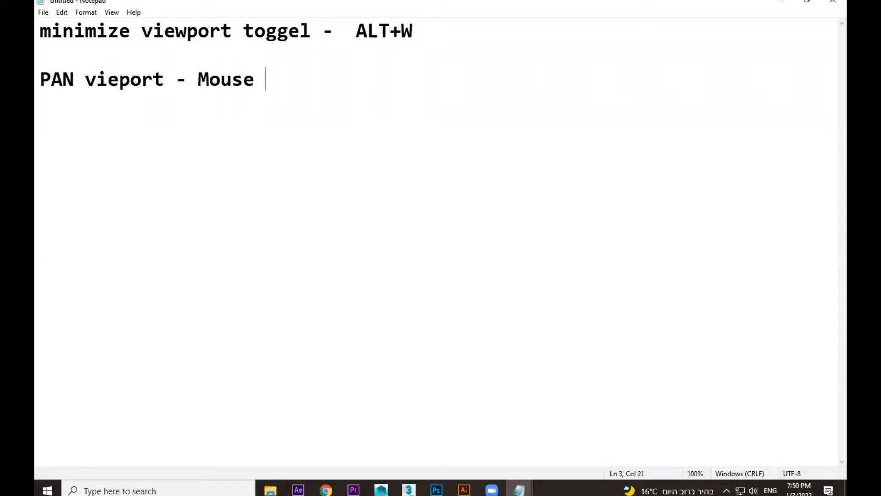
{"action": "type", "text": "scroll"}
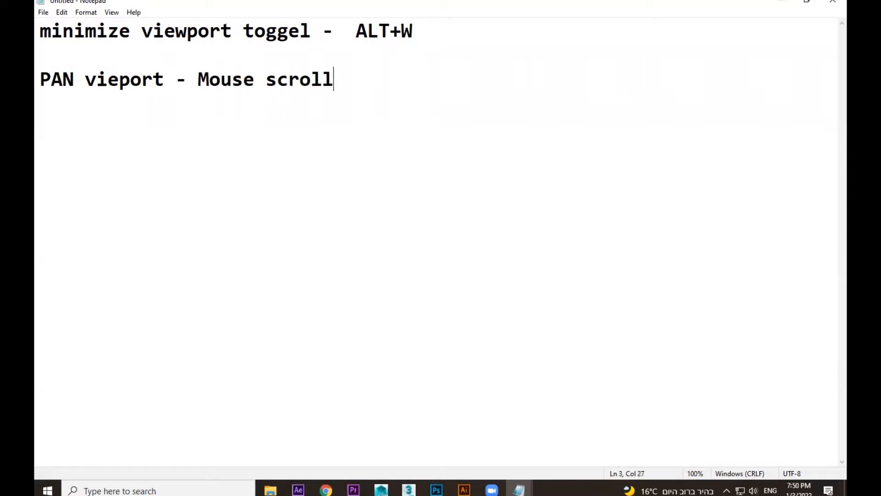
{"action": "type", "text": " buoon pre"}
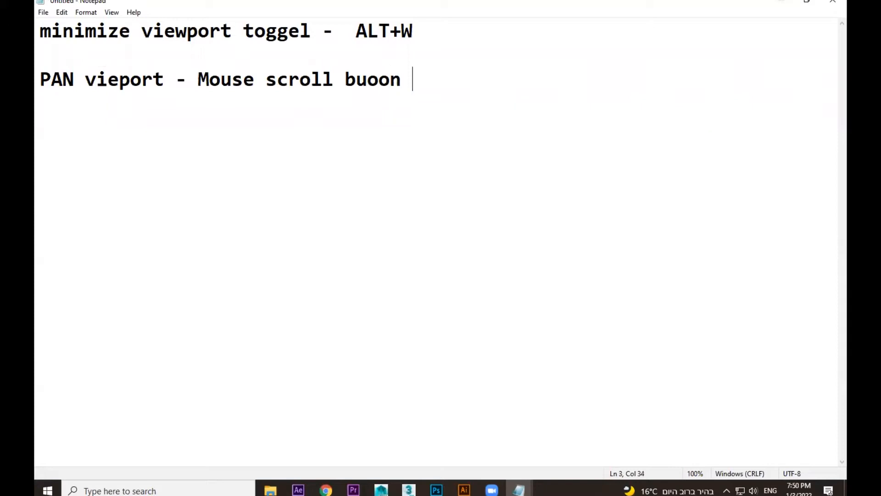
{"action": "key", "text": "BackSpace"}
{"action": "type", "text": "ess"}
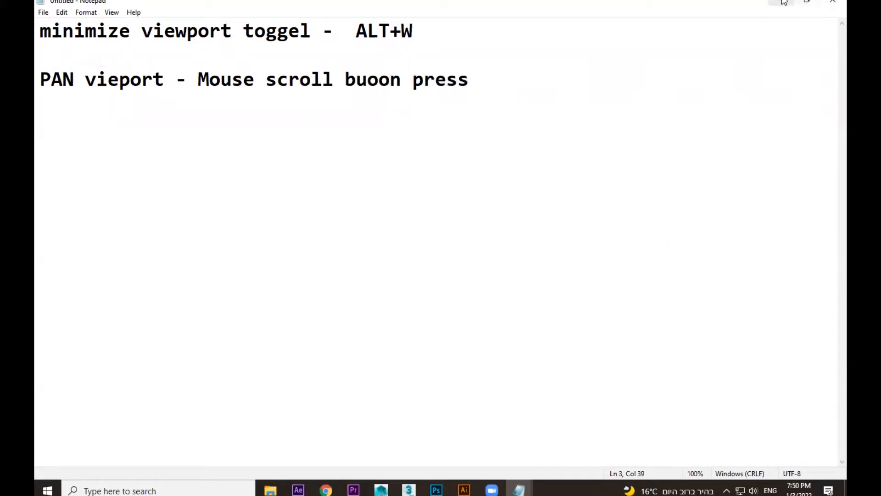
{"action": "left_click", "coordinate": [784, 2]}
{"action": "middle_click_drag", "start_coordinate": [517, 285], "coordinate": [555, 416]}
- In Notepad, start a new line with "R" and change "PAN" to "Pan" in the line above
{"action": "mouse_move", "coordinate": [519, 489]}
{"action": "left_click", "coordinate": [598, 431]}
{"action": "key", "text": "Return"}
{"action": "type", "text": "Rotate"}
{"action": "key", "text": "BackSpace"}
{"action": "key", "text": "BackSpace"}
{"action": "key", "text": "BackSpace"}
{"action": "key", "text": "BackSpace"}
{"action": "key", "text": "BackSpace"}
{"action": "left_click", "coordinate": [73, 79]}
{"action": "left_click_drag", "start_coordinate": [73, 79], "coordinate": [52, 79]}
{"action": "type", "text": "an"}
- Extend the new note line to read "Rotate Viewport - ALT + MOUSE"
{"action": "left_click", "coordinate": [61, 103]}
{"action": "type", "text": "ota"}
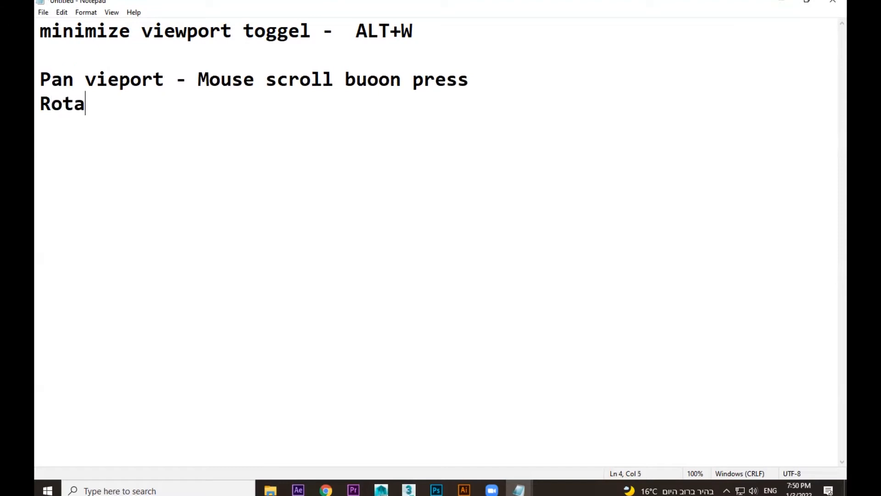
{"action": "type", "text": "te Viewpo"}
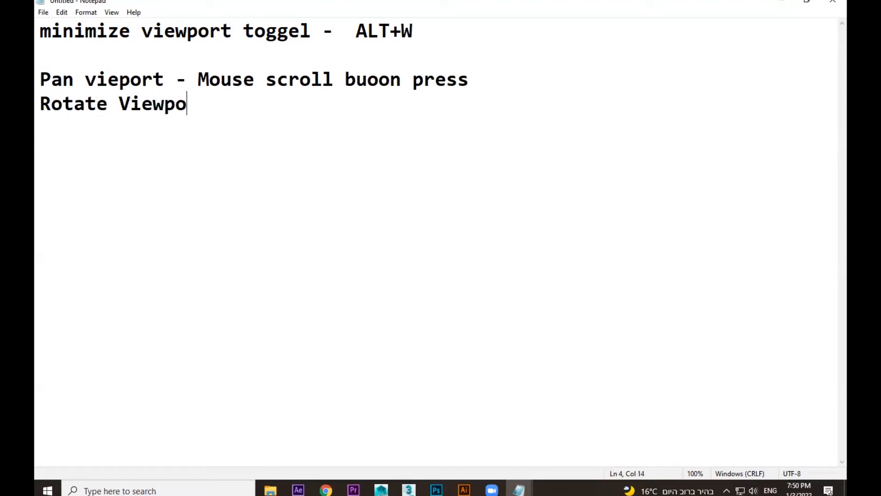
{"action": "type", "text": "rt - Mouse scroo"}
{"action": "key", "text": "BackSpace"}
{"action": "key", "text": "BackSpace"}
{"action": "key", "text": "BackSpace"}
{"action": "key", "text": "BackSpace"}
{"action": "key", "text": "BackSpace"}
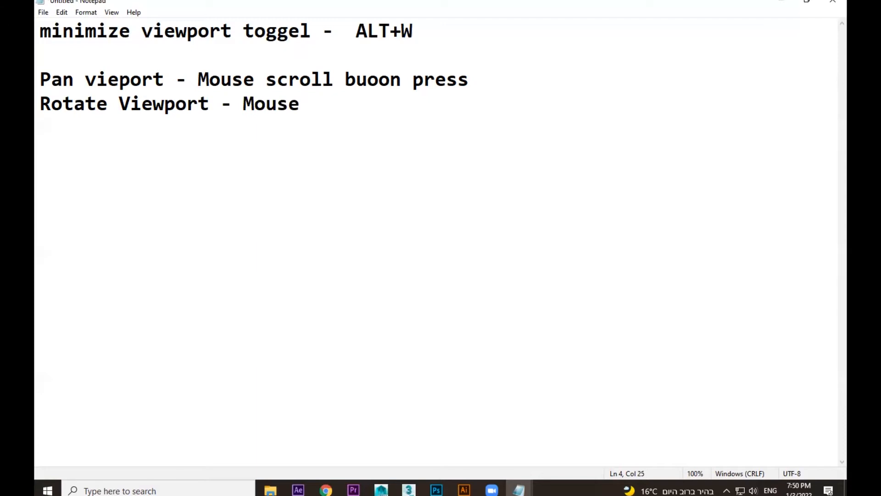
{"action": "key", "text": "BackSpace"}
{"action": "key", "text": "BackSpace"}
{"action": "key", "text": "BackSpace"}
{"action": "key", "text": "BackSpace"}
{"action": "key", "text": "BackSpace"}
{"action": "key", "text": "BackSpace"}
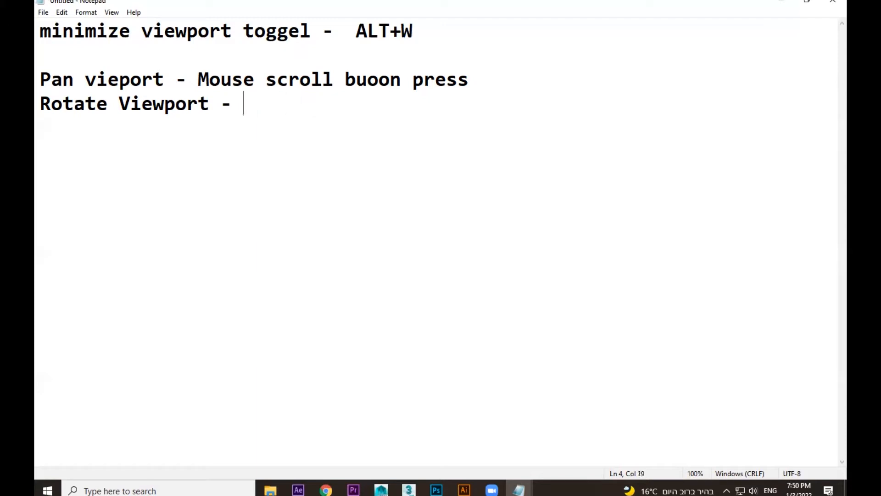
{"action": "type", "text": "ALT + "}
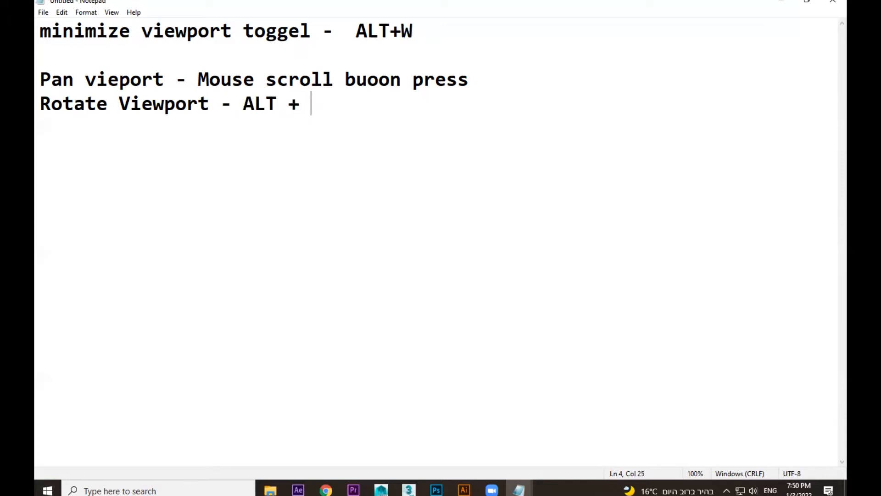
{"action": "type", "text": "MOUSED"}
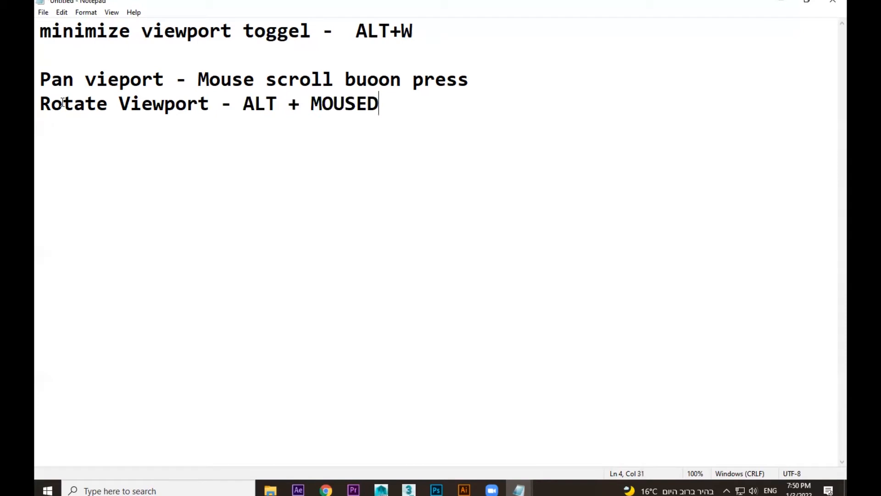
{"action": "key", "text": "BackSpace"}
- Switch to 3ds Max and orbit the maximized Perspective view around the grid
{"action": "left_click", "coordinate": [783, 2]}
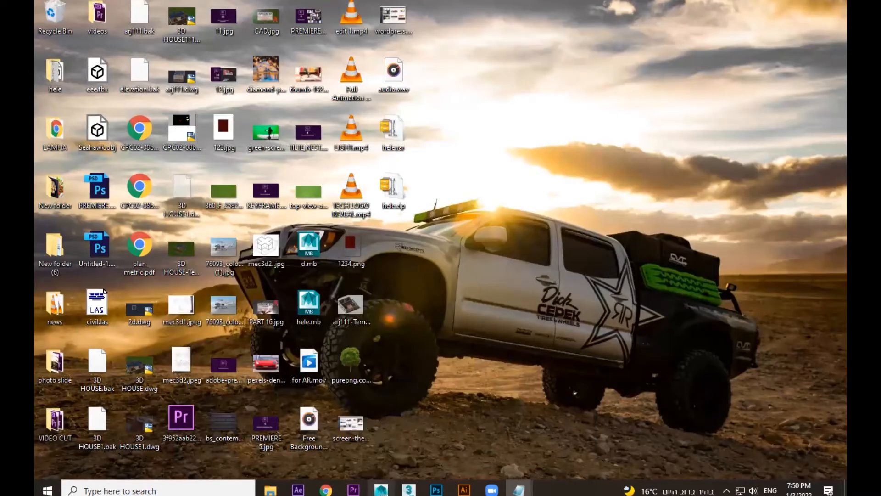
{"action": "left_click", "coordinate": [409, 489]}
{"action": "middle_click_drag", "start_coordinate": [520, 268], "coordinate": [482, 300], "text": "alt"}
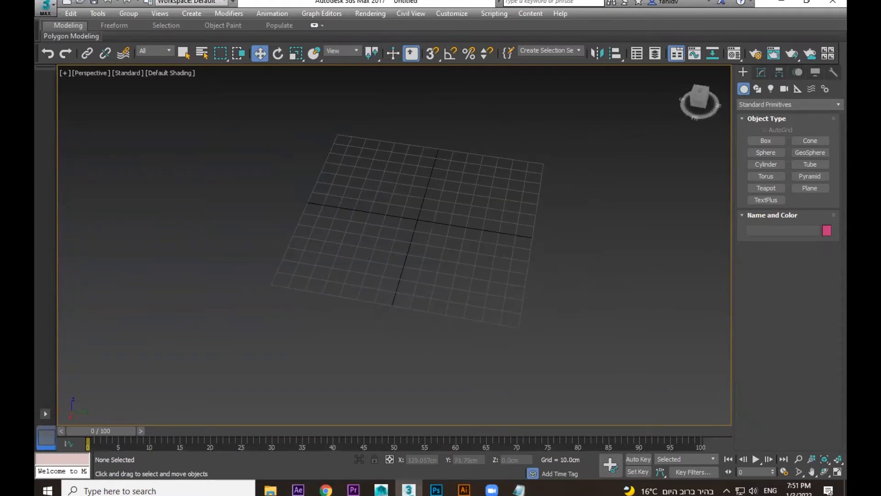
- Return to Notepad and finish the Rotate Viewport line with "SCROLL BUTTON PRESS"
{"action": "mouse_move", "coordinate": [519, 489]}
{"action": "left_click", "coordinate": [591, 413]}
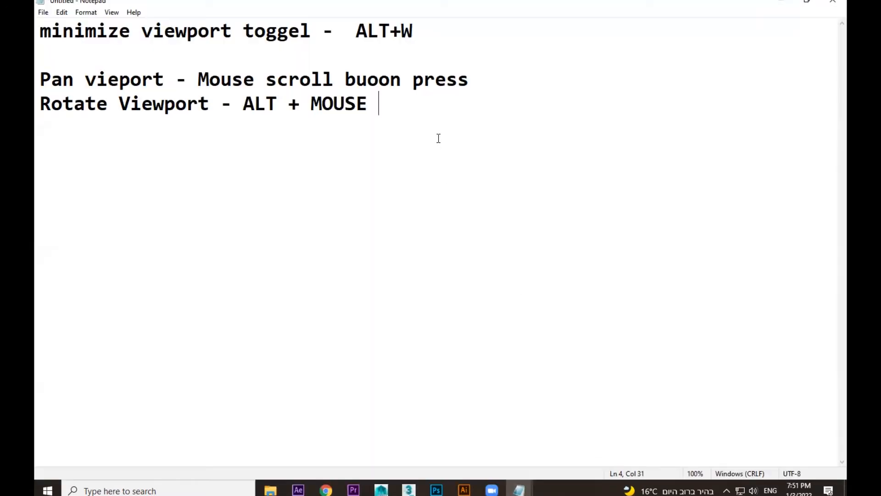
{"action": "type", "text": "SCROLL "}
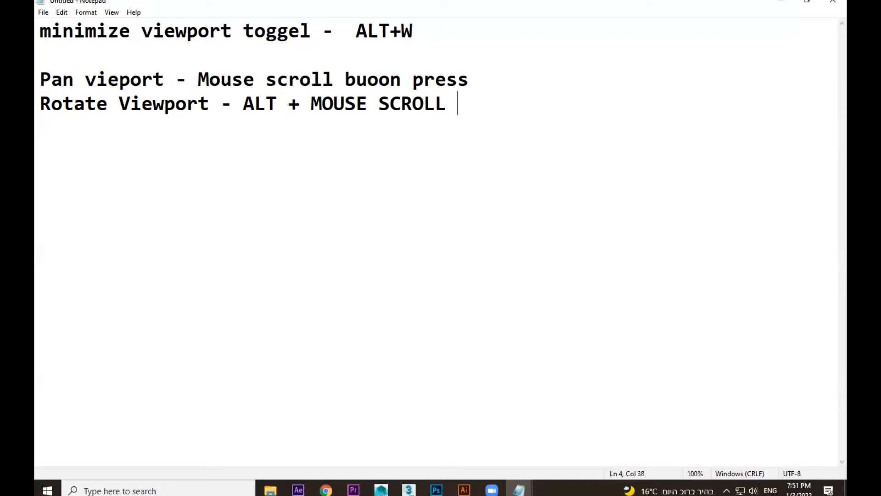
{"action": "type", "text": "BUTO"}
{"action": "key", "text": "BackSpace"}
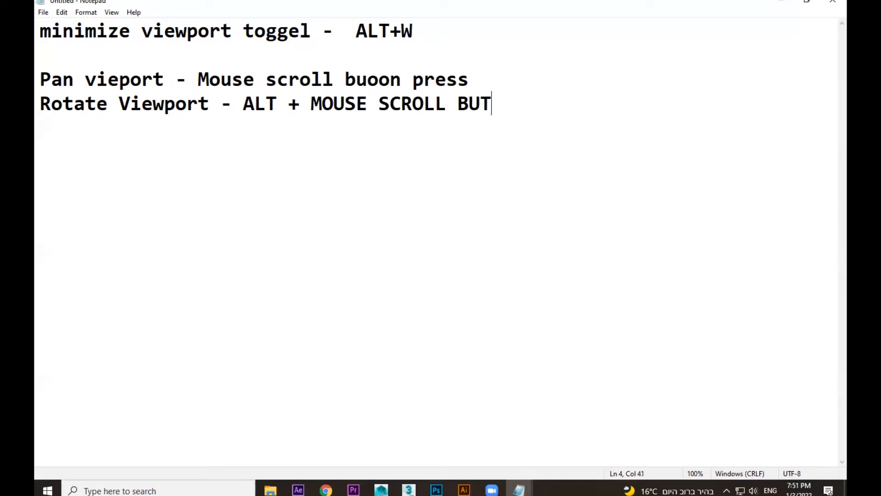
{"action": "type", "text": "TON PRESS"}
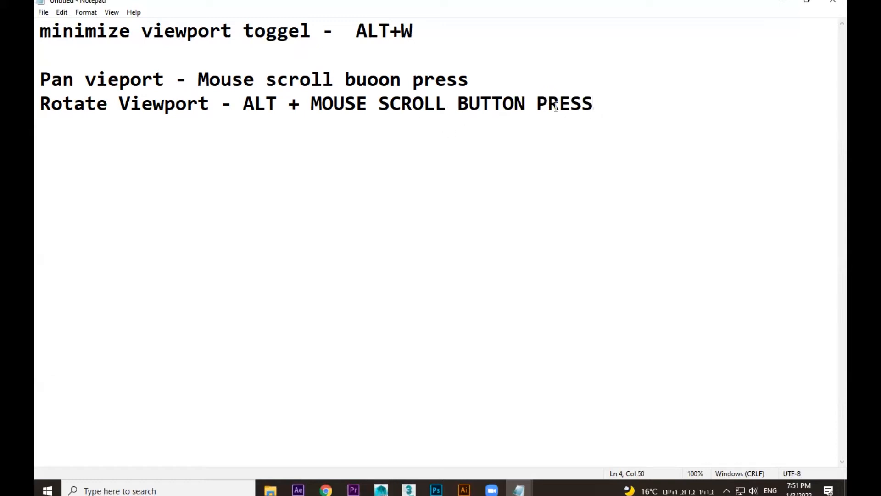
- Replace the uppercase ending of the Rotate Viewport line with "Mouse scroll button press" and add a new line
{"action": "left_click_drag", "start_coordinate": [596, 104], "coordinate": [322, 108]}
{"action": "type", "text": "o"}
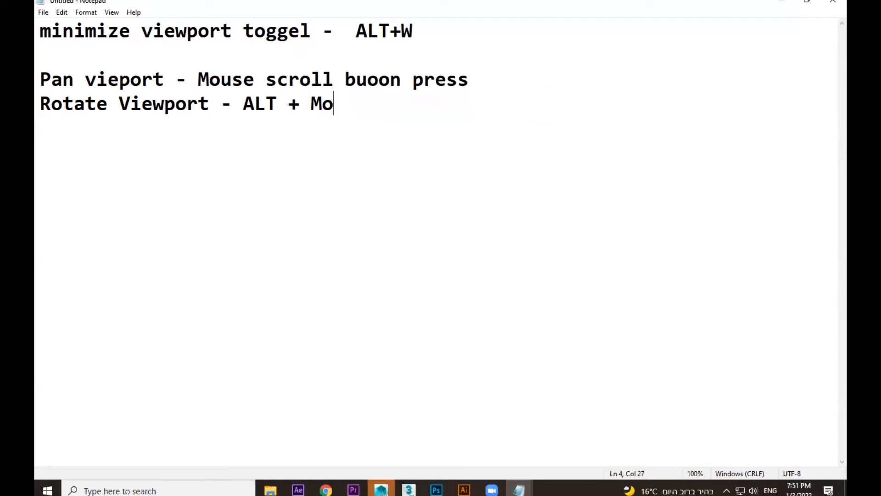
{"action": "type", "text": "use scroo"}
{"action": "key", "text": "BackSpace"}
{"action": "type", "text": "ll p"}
{"action": "key", "text": "BackSpace"}
{"action": "type", "text": "butto"}
{"action": "key", "text": "BackSpace"}
{"action": "type", "text": "tton"}
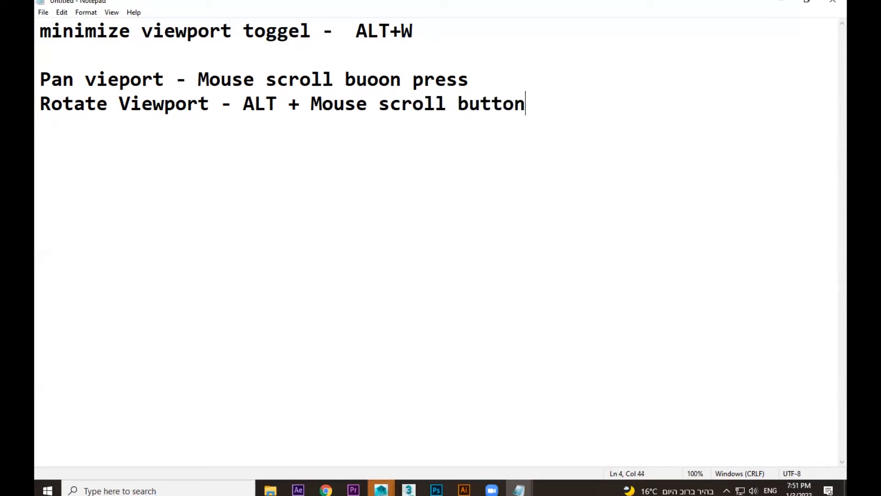
{"action": "type", "text": " press"}
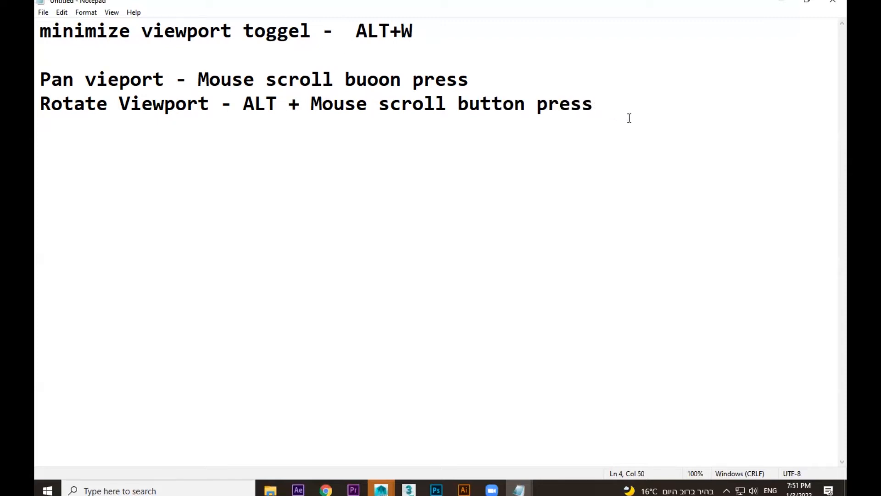
{"action": "key", "text": "Return"}
- Go back to 3ds Max and orbit the Perspective view again to a different angle
{"action": "left_click", "coordinate": [408, 490]}
{"action": "middle_click_drag", "start_coordinate": [475, 263], "coordinate": [447, 239], "text": "alt"}
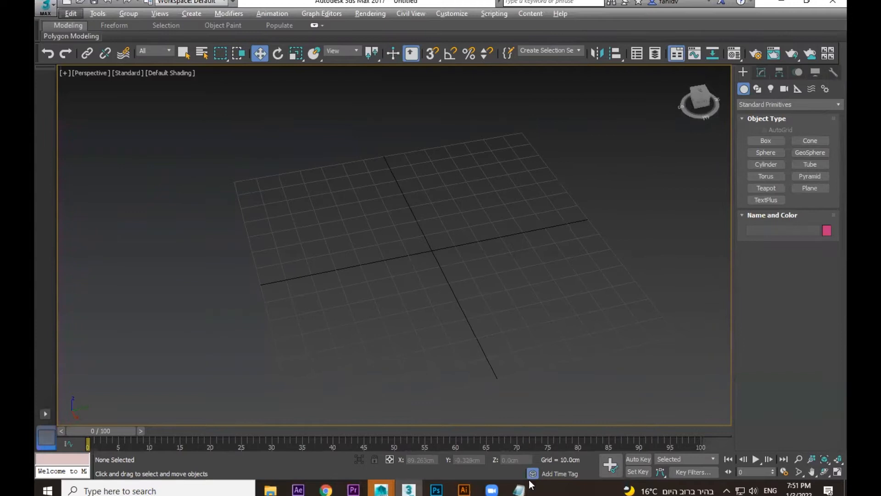
- Highlight the shortcut text of the Rotate Viewport line in Notepad, and return to 3ds Max to zoom the Perspective view in and out
{"action": "mouse_move", "coordinate": [519, 489]}
{"action": "left_click", "coordinate": [636, 431]}
{"action": "left_click", "coordinate": [644, 100]}
{"action": "key", "text": "ctrl+shift+Left"}
{"action": "key", "text": "ctrl+shift+Left"}
{"action": "key", "text": "ctrl+shift+Left"}
{"action": "key", "text": "ctrl+shift+Left"}
{"action": "left_click", "coordinate": [782, 2]}
{"action": "scroll", "coordinate": [435, 285], "scroll_direction": "up", "scroll_amount": 5}
{"action": "scroll", "coordinate": [436, 286], "scroll_direction": "down", "scroll_amount": 8}
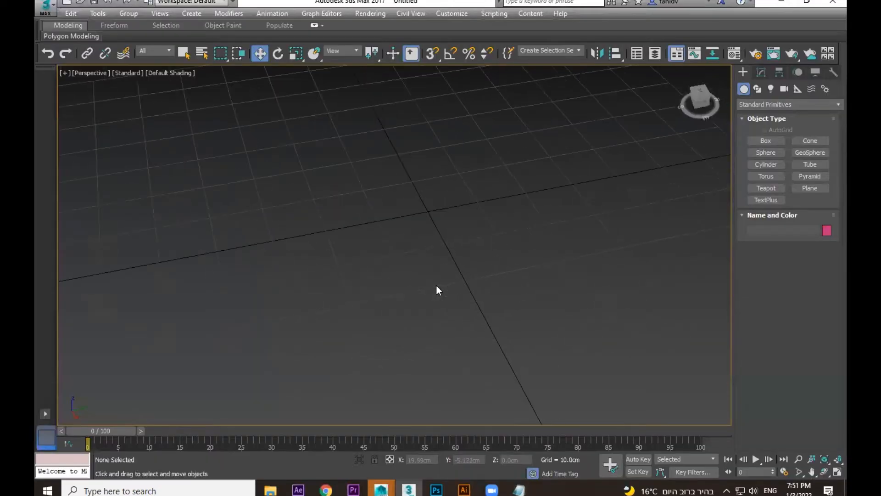
- Switch to Notepad and write "zoom in and out - Scroll your mouse" below the Rotate Viewport line
{"action": "left_click", "coordinate": [562, 434]}
{"action": "left_click", "coordinate": [631, 170]}
{"action": "type", "text": "zoom in and "}
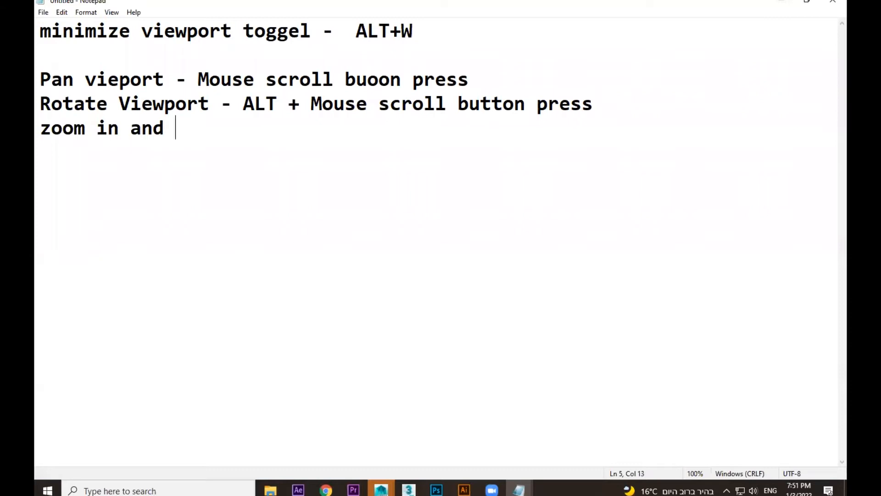
{"action": "type", "text": "out - Scroll your mouse"}
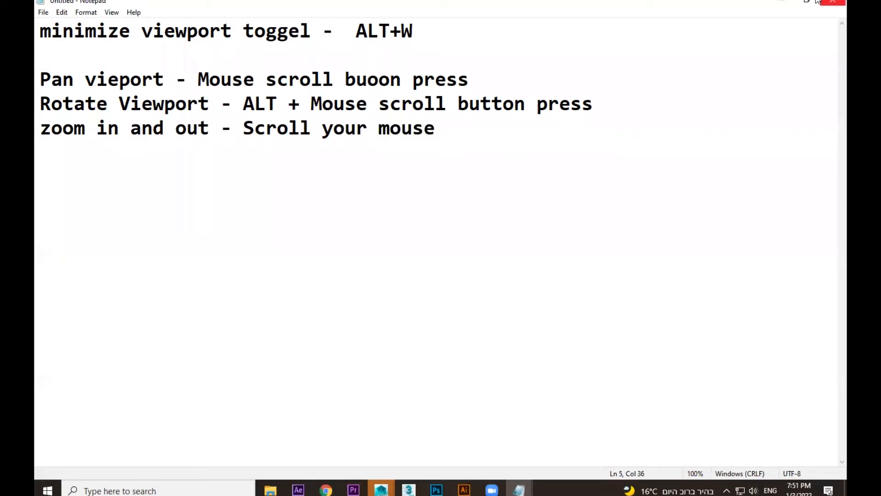
- Go back to 3ds Max, zoom the Perspective view repeatedly in and out, and pan the grid slightly
{"action": "left_click", "coordinate": [788, 2]}
{"action": "scroll", "coordinate": [530, 276], "scroll_direction": "up", "scroll_amount": 5}
{"action": "scroll", "coordinate": [531, 276], "scroll_direction": "down", "scroll_amount": 8}
{"action": "scroll", "coordinate": [531, 276], "scroll_direction": "up", "scroll_amount": 5}
{"action": "scroll", "coordinate": [531, 277], "scroll_direction": "down", "scroll_amount": 6}
{"action": "scroll", "coordinate": [531, 276], "scroll_direction": "up", "scroll_amount": 5}
{"action": "scroll", "coordinate": [505, 281], "scroll_direction": "down", "scroll_amount": 2}
{"action": "mouse_move", "coordinate": [474, 280]}
{"action": "middle_mouse_down"}
{"action": "mouse_move", "coordinate": [557, 264]}
{"action": "mouse_move", "coordinate": [484, 265]}
{"action": "middle_mouse_up"}
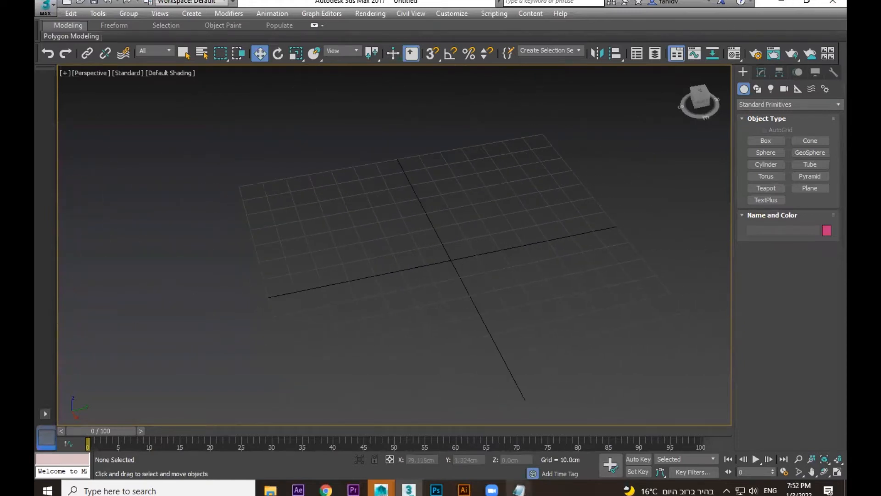
- Highlight the pan, rotate and zoom notes in Notepad and correct "vieport" to "viewport" in the Pan line
{"action": "mouse_move", "coordinate": [519, 489]}
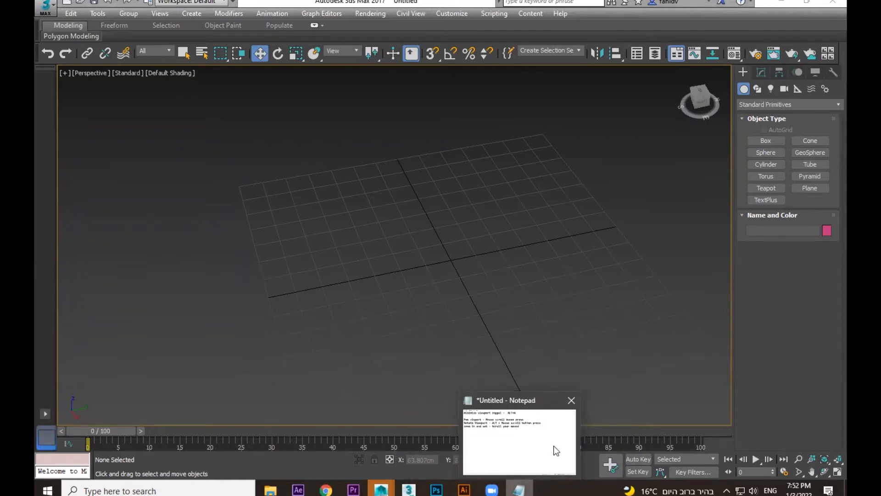
{"action": "left_click", "coordinate": [553, 446]}
{"action": "left_click_drag", "start_coordinate": [435, 128], "coordinate": [40, 81]}
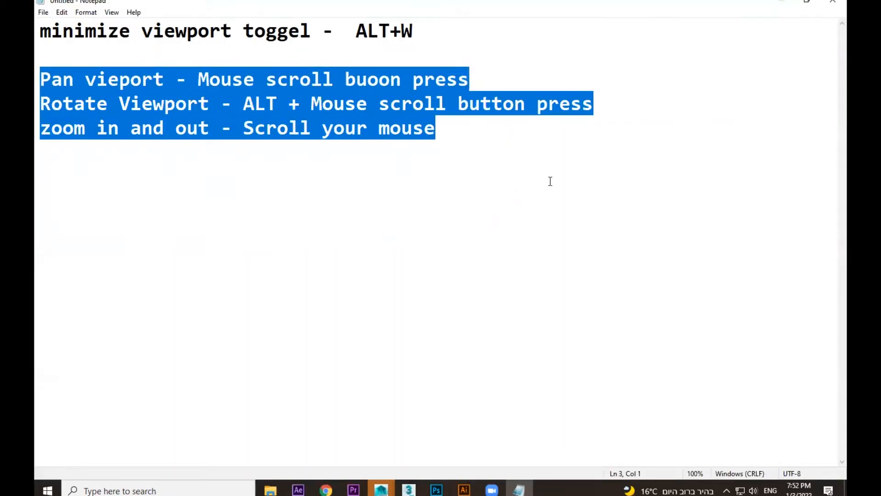
{"action": "left_click", "coordinate": [115, 81]}
{"action": "type", "text": "w"}
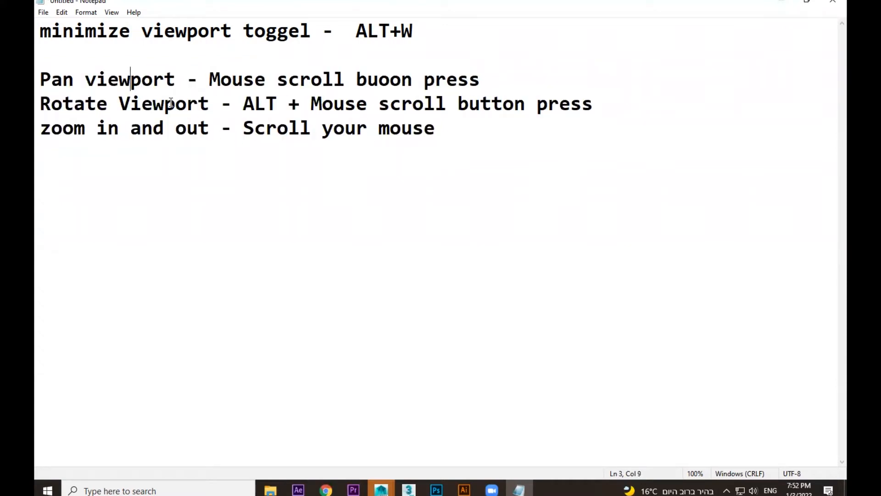
- Highlight the Rotate Viewport and zoom lines in Notepad to review their shortcuts
{"action": "left_click", "coordinate": [39, 104], "text": "shift"}
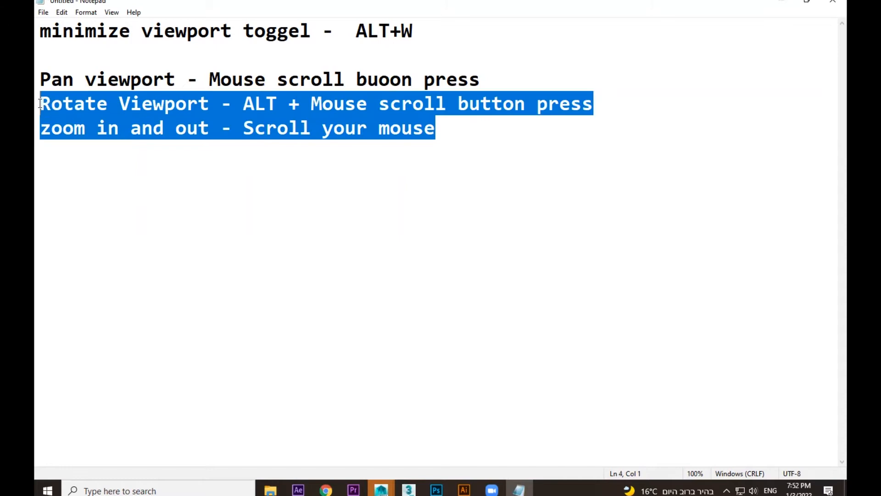
{"action": "left_click", "coordinate": [570, 161]}
{"action": "left_click", "coordinate": [73, 104], "text": "shift"}
{"action": "left_click", "coordinate": [40, 104], "text": "shift"}
- Switch to 3ds Max and orbit, zoom and pan the Perspective view to face the grid more squarely
{"action": "left_click", "coordinate": [805, 3]}
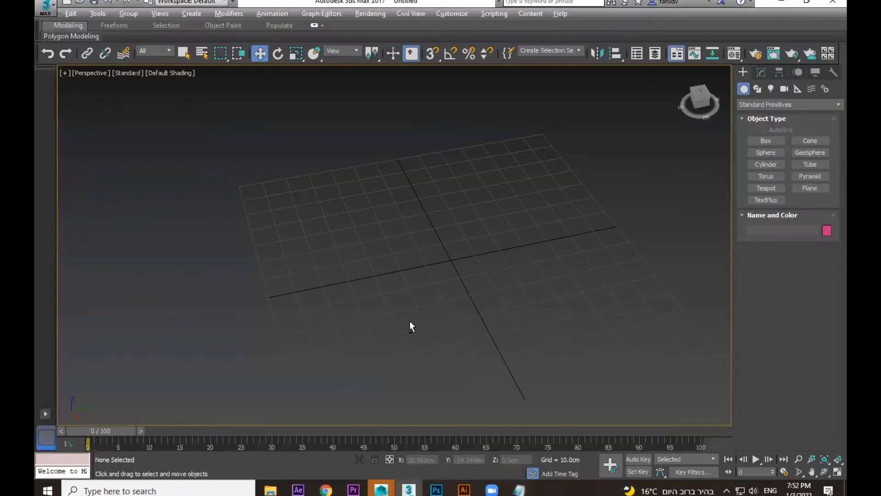
{"action": "middle_click_drag", "start_coordinate": [507, 329], "coordinate": [397, 250], "text": "alt"}
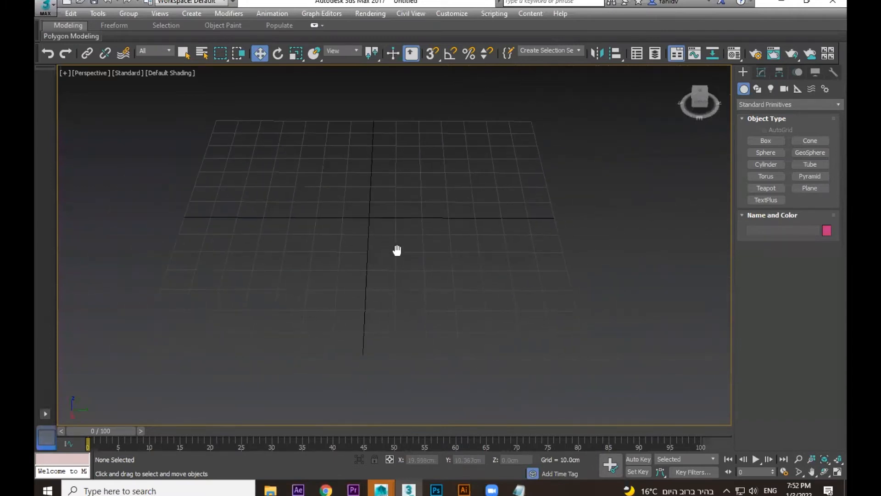
{"action": "scroll", "coordinate": [432, 303], "scroll_direction": "up", "scroll_amount": 10}
{"action": "scroll", "coordinate": [433, 306], "scroll_direction": "down", "scroll_amount": 10}
{"action": "middle_click_drag", "start_coordinate": [532, 247], "coordinate": [492, 279]}
- Toggle the Perspective viewport repeatedly between maximized and the four-viewport layout, ending with all four viewports
{"action": "key", "text": "alt+w"}
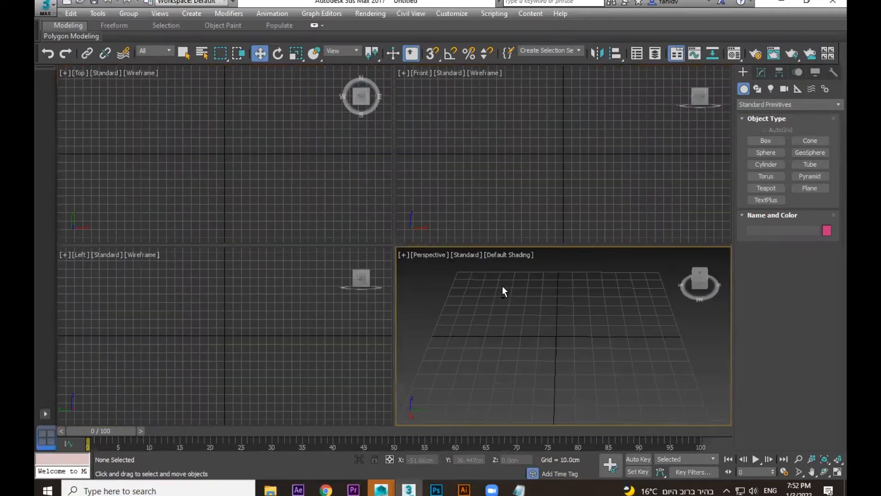
{"action": "key", "text": "alt+w"}
{"action": "key", "text": "alt+w"}
{"action": "key", "text": "alt+w"}
{"action": "key", "text": "alt+w"}
- Activate the Top, Left, Perspective and Front viewports in turn, and maximize the Perspective viewport
{"action": "left_click", "coordinate": [303, 184]}
{"action": "left_click", "coordinate": [253, 306]}
{"action": "left_click", "coordinate": [473, 335]}
{"action": "left_click", "coordinate": [541, 180]}
{"action": "left_click", "coordinate": [312, 179]}
{"action": "left_click", "coordinate": [263, 281]}
{"action": "left_click", "coordinate": [465, 354]}
{"action": "key", "text": "alt+w"}
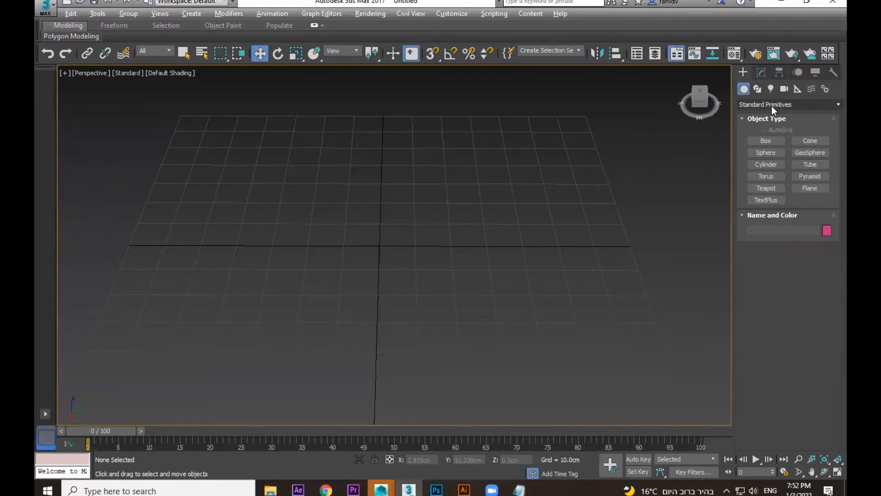
- Create a box about 36 cm long, 35 cm wide and 30 cm high near the grid's centre
{"action": "left_click", "coordinate": [766, 141]}
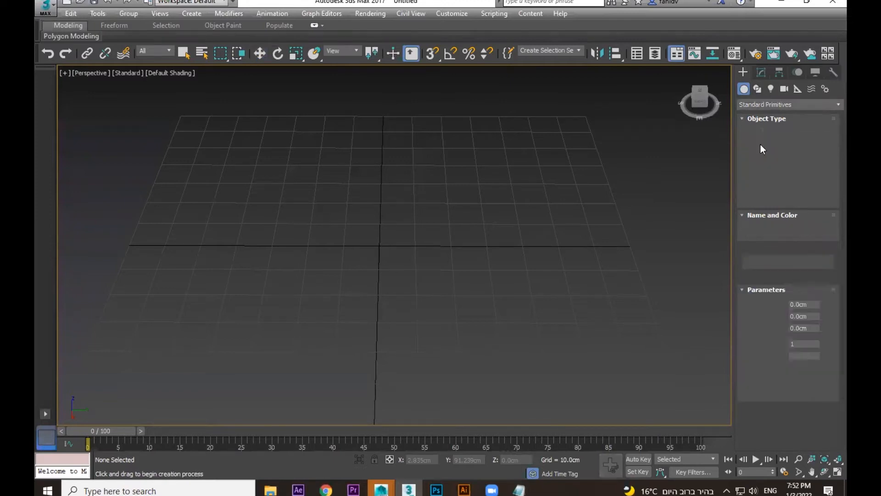
{"action": "left_click_drag", "start_coordinate": [292, 234], "coordinate": [422, 324]}
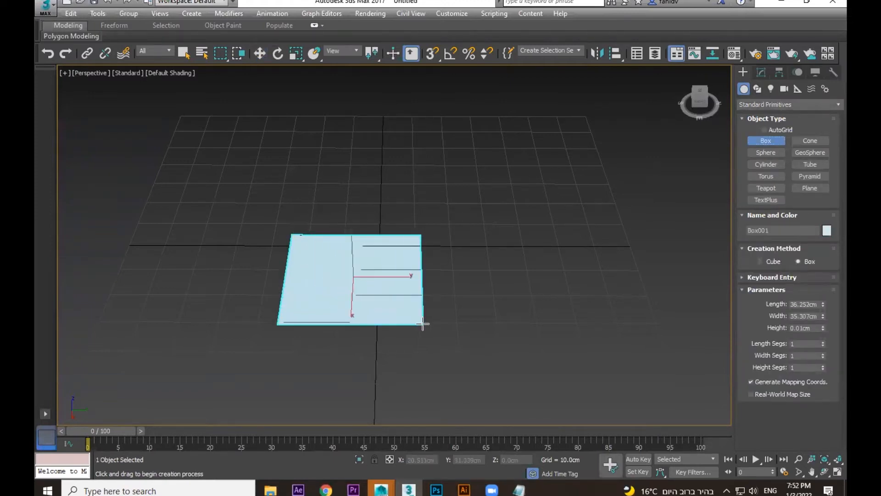
{"action": "left_click", "coordinate": [430, 215]}
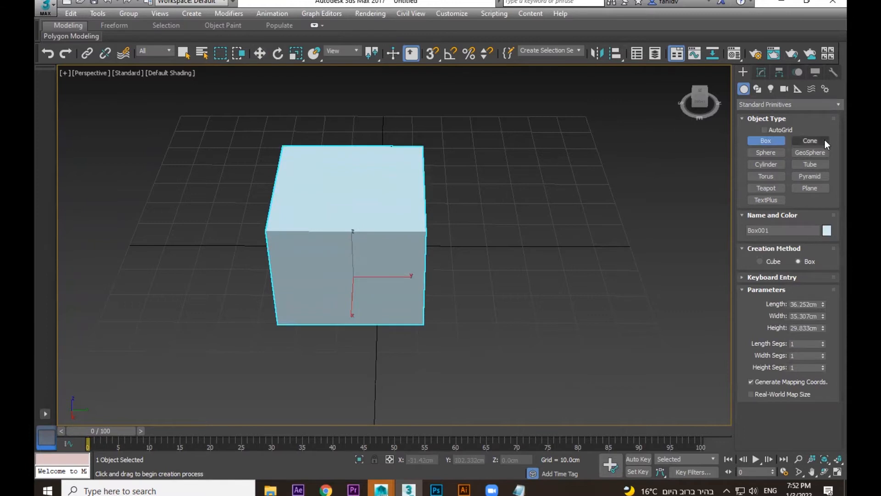
- Create a pointed cone beside the box with a base radius of about 10.7 cm and a height of about 31.5 cm
{"action": "left_click", "coordinate": [810, 141]}
{"action": "left_click_drag", "start_coordinate": [557, 245], "coordinate": [597, 252]}
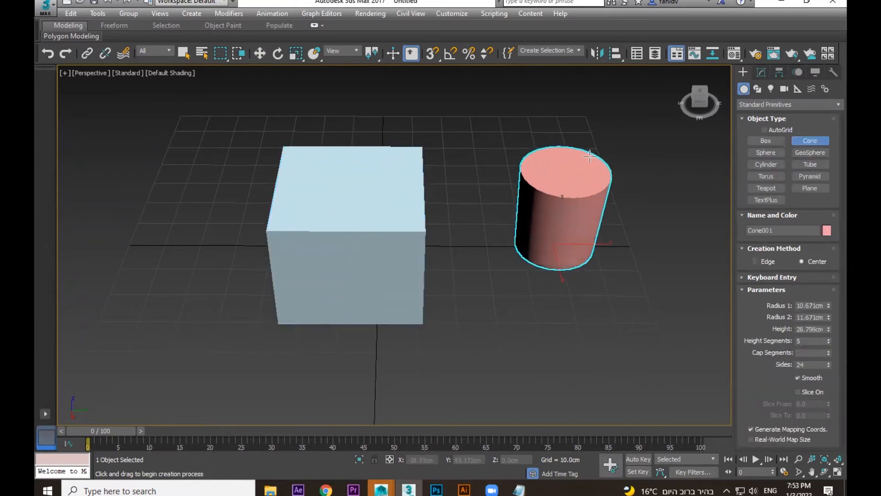
{"action": "left_click", "coordinate": [592, 148]}
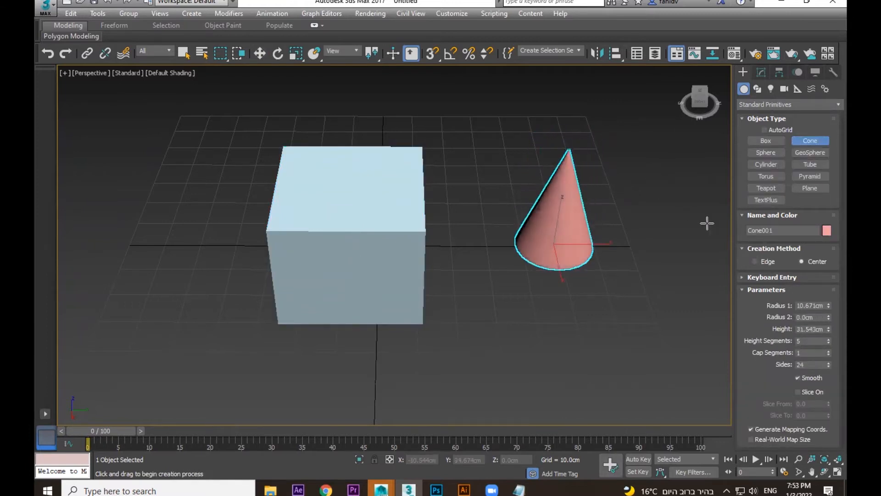
- Create a sphere of about 27 cm radius and a GeoSphere of about 31.5 cm radius beside the box, on the side away from the cone
{"action": "scroll", "coordinate": [570, 162], "scroll_direction": "down", "scroll_amount": 4}
{"action": "left_click", "coordinate": [765, 152]}
{"action": "left_click_drag", "start_coordinate": [384, 156], "coordinate": [397, 177]}
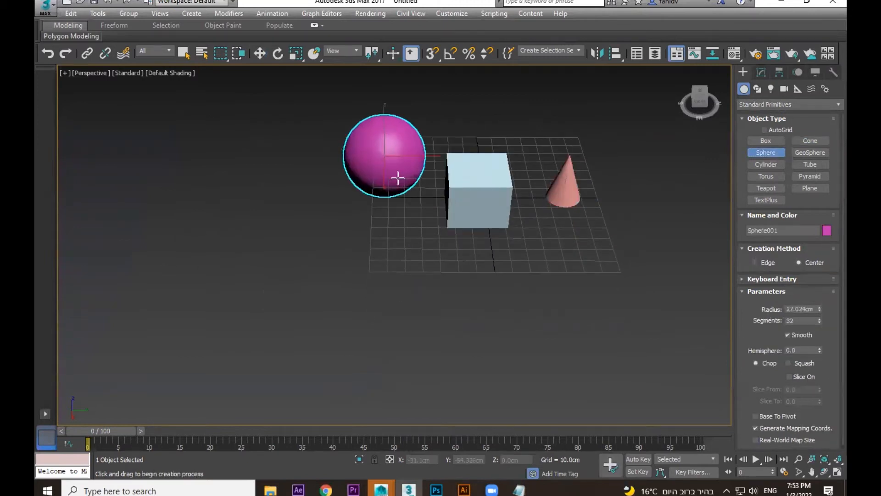
{"action": "left_click", "coordinate": [803, 156]}
{"action": "left_click_drag", "start_coordinate": [299, 175], "coordinate": [315, 203]}
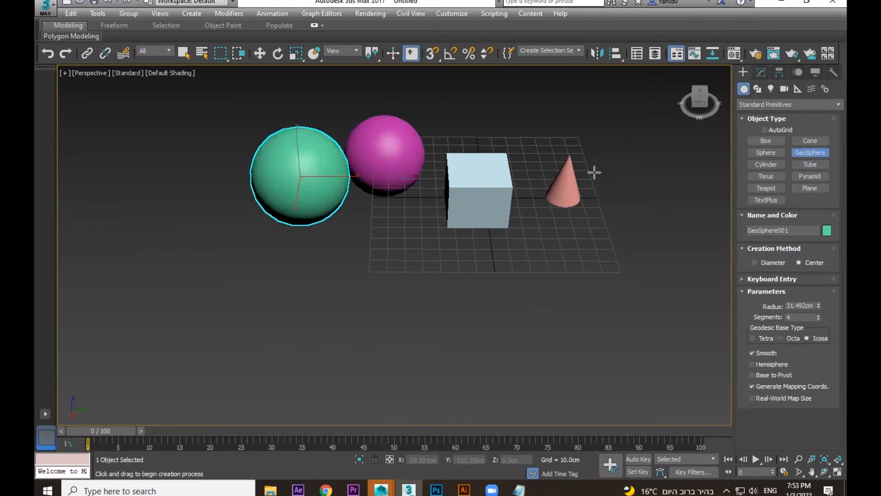
- Create a cylinder about 15.5 cm in radius and 43 cm high, and a tube about 13.4 cm in radius and 28 cm high
{"action": "left_click", "coordinate": [765, 166]}
{"action": "left_click_drag", "start_coordinate": [588, 252], "coordinate": [571, 266]}
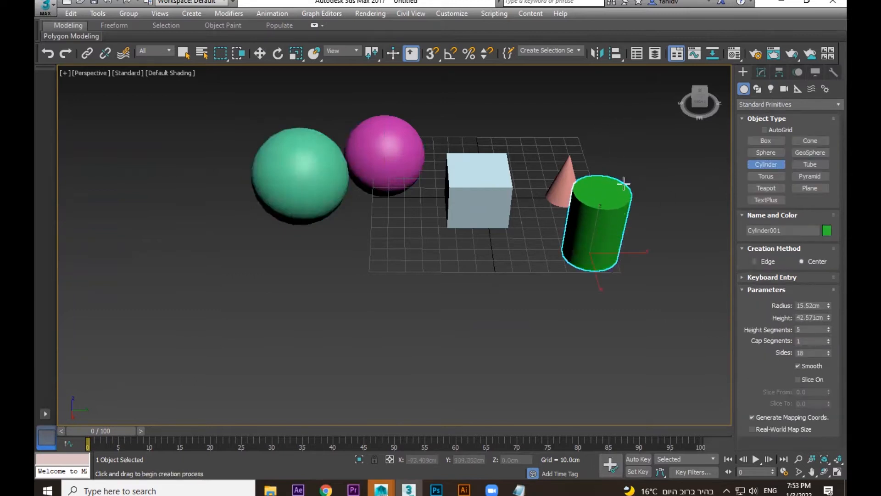
{"action": "left_click", "coordinate": [817, 159]}
{"action": "left_click_drag", "start_coordinate": [525, 266], "coordinate": [540, 279]}
{"action": "left_click", "coordinate": [540, 254]}
{"action": "left_click", "coordinate": [540, 207]}
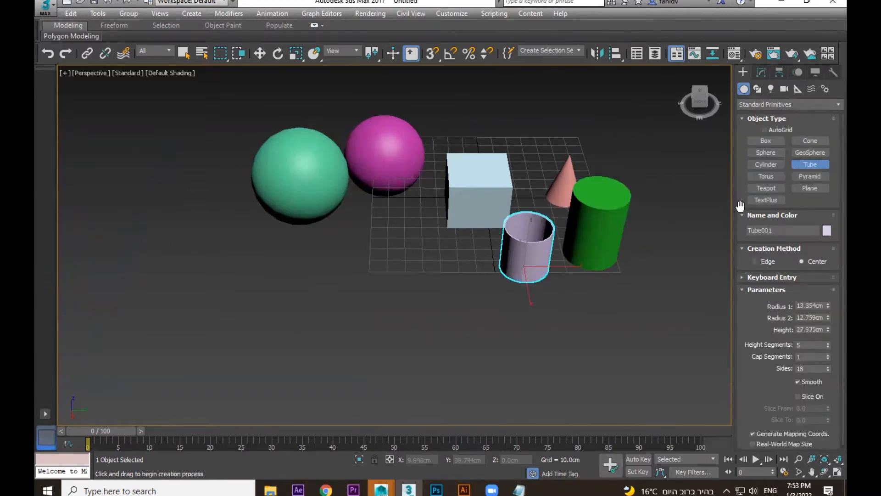
- Create a torus with radii of about 19 and 4.6 cm, and a pyramid with a base of about 40 by 25 cm
{"action": "left_click", "coordinate": [764, 176]}
{"action": "left_click_drag", "start_coordinate": [378, 246], "coordinate": [416, 251]}
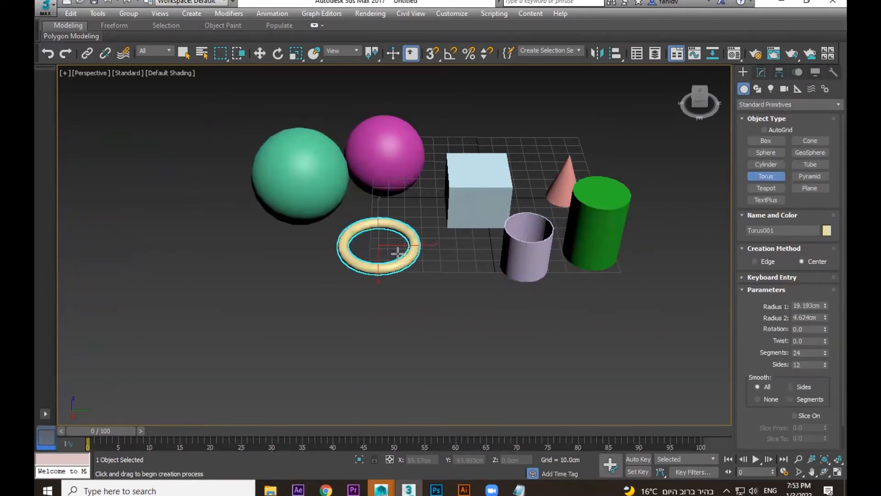
{"action": "left_click", "coordinate": [810, 176]}
{"action": "left_click_drag", "start_coordinate": [448, 281], "coordinate": [398, 334]}
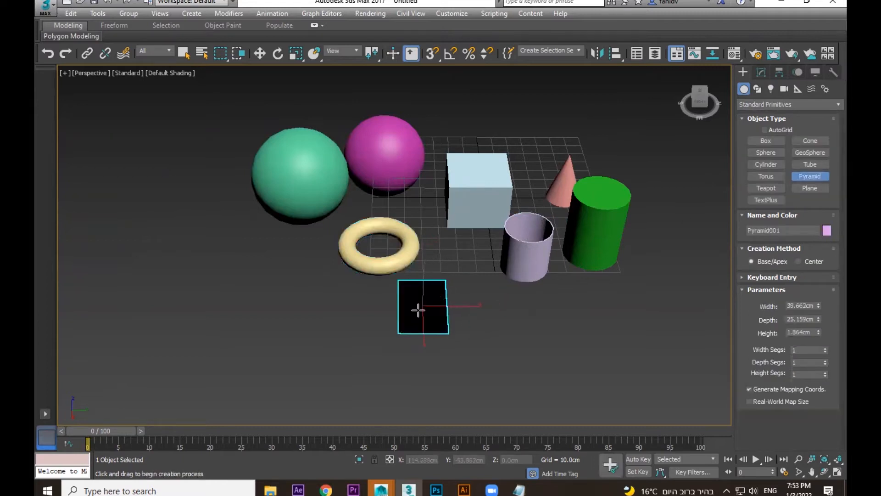
- Create a teapot and a flat plane in front of the other primitives, and activate the Move tool
{"action": "left_click", "coordinate": [751, 188]}
{"action": "left_click_drag", "start_coordinate": [635, 319], "coordinate": [668, 342]}
{"action": "left_click", "coordinate": [810, 188]}
{"action": "left_click_drag", "start_coordinate": [574, 315], "coordinate": [499, 377]}
{"action": "left_click", "coordinate": [766, 200]}
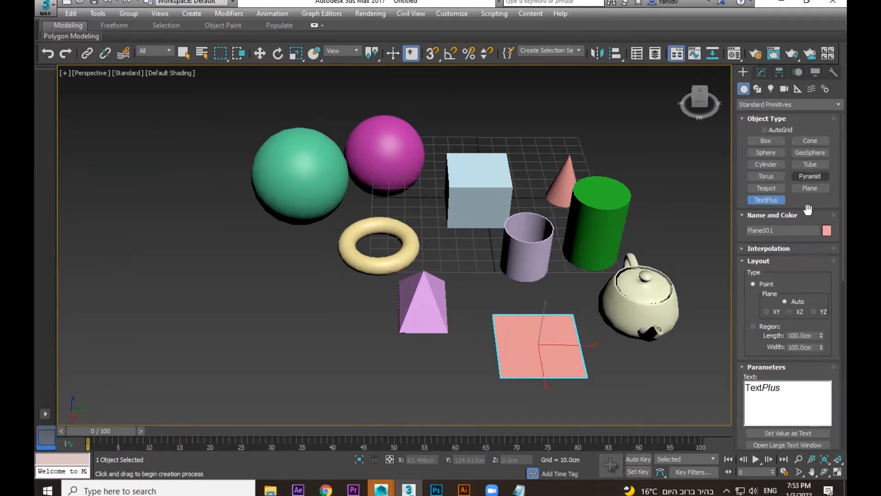
{"action": "left_click", "coordinate": [765, 141]}
{"action": "key", "text": "w"}
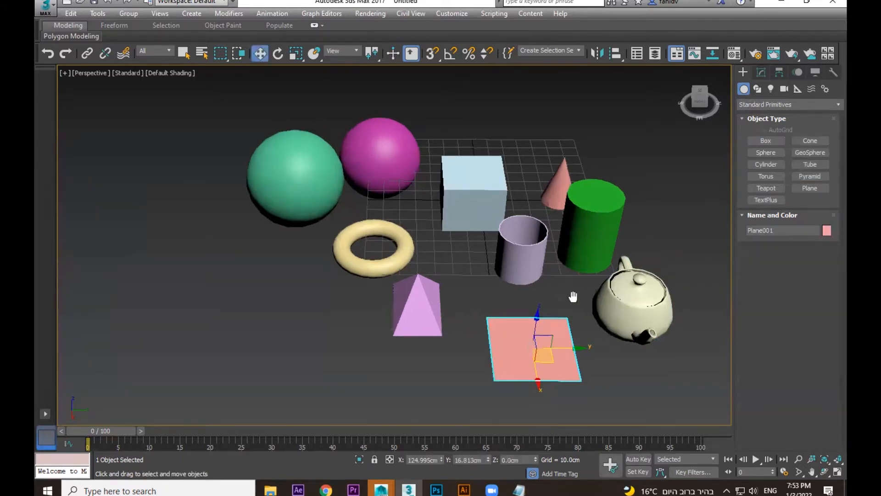
- Pan, orbit and zoom the Perspective view to examine the group of primitives from several angles
{"action": "middle_click_drag", "start_coordinate": [589, 268], "coordinate": [554, 281]}
{"action": "middle_click_drag", "start_coordinate": [635, 277], "coordinate": [468, 241]}
{"action": "middle_click_drag", "start_coordinate": [694, 282], "coordinate": [480, 193]}
{"action": "middle_click_drag", "start_coordinate": [614, 265], "coordinate": [484, 207]}
{"action": "middle_click_drag", "start_coordinate": [484, 237], "coordinate": [387, 223], "text": "alt"}
{"action": "middle_click_drag", "start_coordinate": [309, 198], "coordinate": [598, 330]}
{"action": "scroll", "coordinate": [485, 290], "scroll_direction": "up", "scroll_amount": 3}
{"action": "middle_click_drag", "start_coordinate": [565, 289], "coordinate": [533, 293], "text": "alt"}
{"action": "scroll", "coordinate": [532, 292], "scroll_direction": "down", "scroll_amount": 3}
{"action": "middle_click_drag", "start_coordinate": [452, 294], "coordinate": [503, 250]}
{"action": "middle_click_drag", "start_coordinate": [445, 283], "coordinate": [560, 168]}
{"action": "middle_click_drag", "start_coordinate": [560, 168], "coordinate": [513, 229], "text": "alt"}
{"action": "middle_click_drag", "start_coordinate": [519, 269], "coordinate": [413, 271], "text": "alt"}
{"action": "middle_click_drag", "start_coordinate": [489, 214], "coordinate": [374, 262], "text": "alt"}
{"action": "middle_click_drag", "start_coordinate": [374, 261], "coordinate": [646, 325]}
- Zoom in on the pyramid and torus, orbit around them, and pull back to the whole group
{"action": "scroll", "coordinate": [577, 319], "scroll_direction": "up", "scroll_amount": 5}
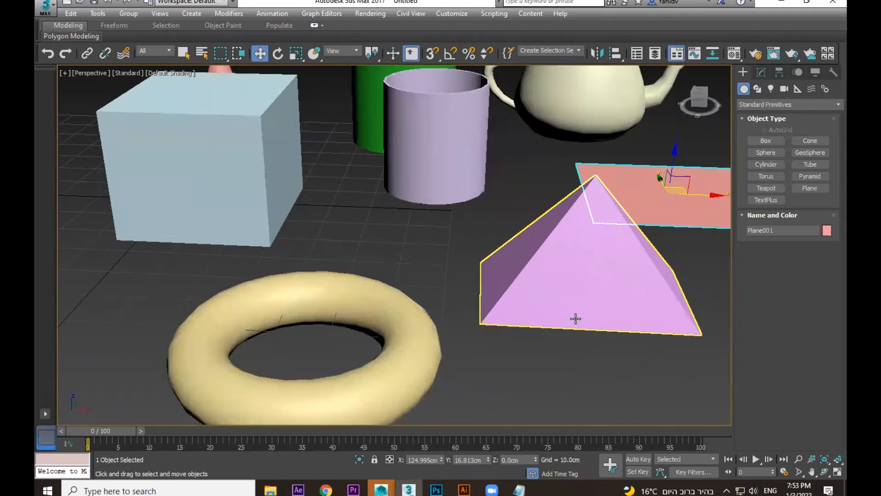
{"action": "scroll", "coordinate": [576, 312], "scroll_direction": "down", "scroll_amount": 4}
{"action": "scroll", "coordinate": [564, 248], "scroll_direction": "up", "scroll_amount": 8}
{"action": "middle_click_drag", "start_coordinate": [562, 251], "coordinate": [429, 273], "text": "alt"}
{"action": "scroll", "coordinate": [474, 274], "scroll_direction": "down", "scroll_amount": 7}
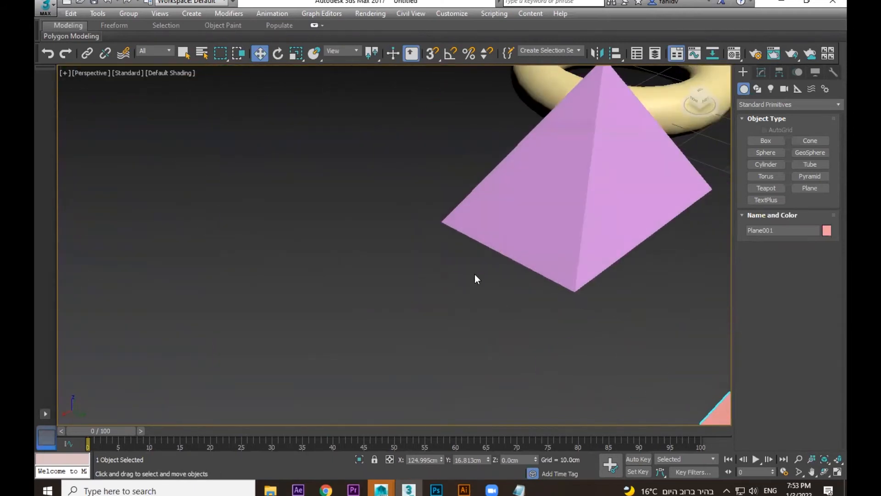
{"action": "middle_click_drag", "start_coordinate": [620, 308], "coordinate": [349, 300]}
{"action": "middle_click_drag", "start_coordinate": [419, 235], "coordinate": [619, 335]}
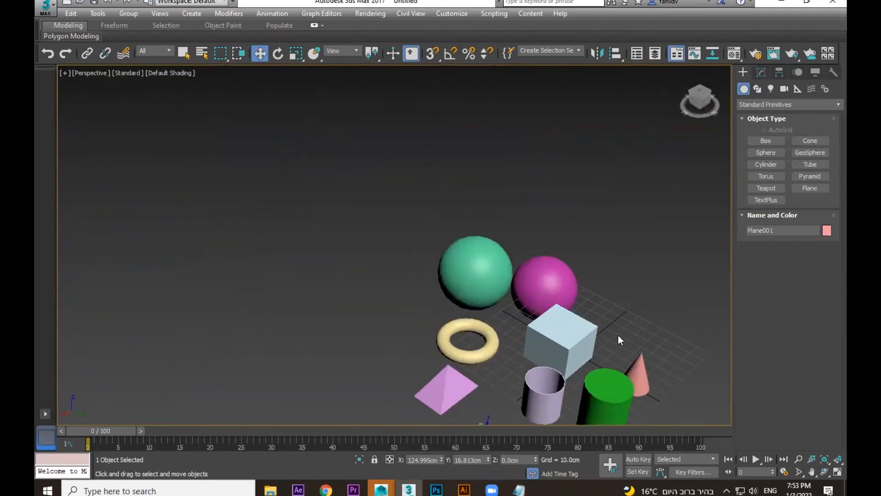
- Zoom far out from the primitives, clear the selection, and frame all objects in the Perspective view
{"action": "scroll", "coordinate": [531, 359], "scroll_direction": "down", "scroll_amount": 4}
{"action": "middle_click_drag", "start_coordinate": [531, 359], "coordinate": [541, 281]}
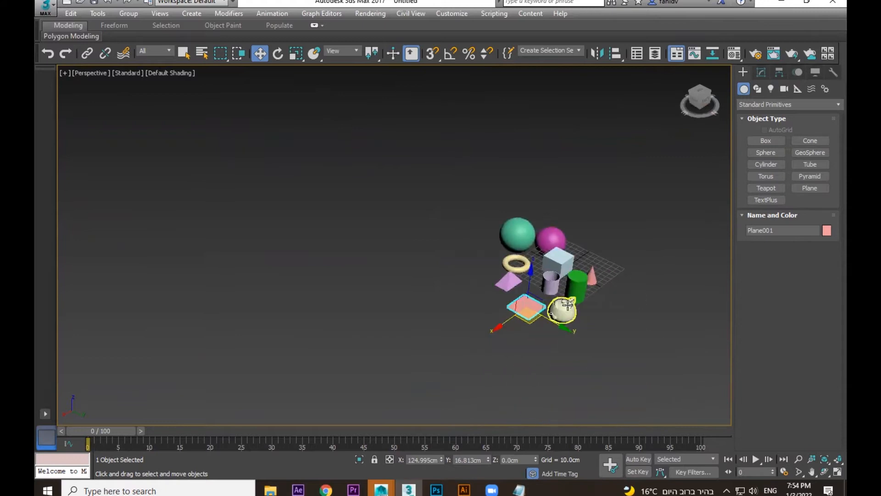
{"action": "scroll", "coordinate": [517, 339], "scroll_direction": "up", "scroll_amount": 2}
{"action": "scroll", "coordinate": [516, 342], "scroll_direction": "down", "scroll_amount": 5}
{"action": "left_click", "coordinate": [646, 327]}
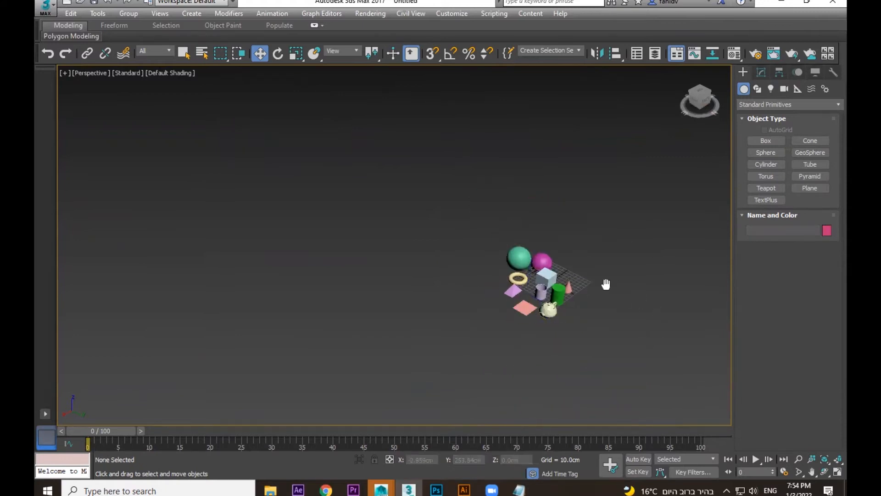
{"action": "middle_click_drag", "start_coordinate": [658, 352], "coordinate": [618, 296]}
{"action": "key", "text": "z"}
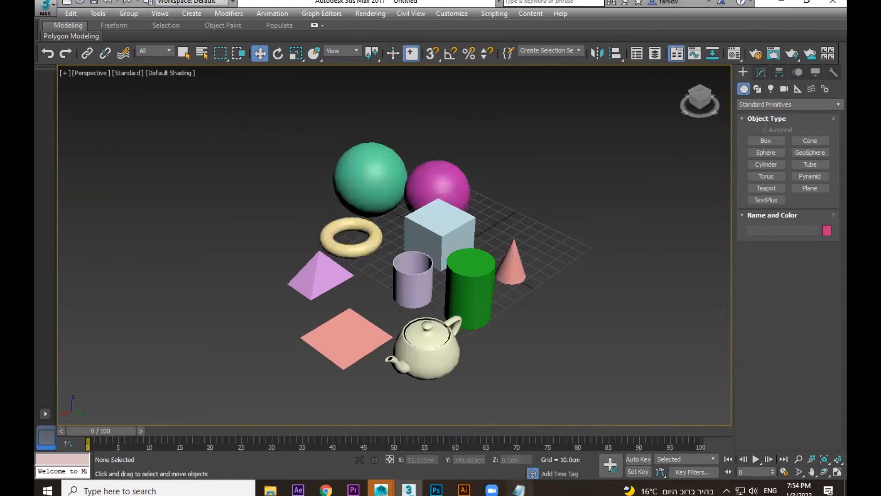
- Add the note "z - zoom screen" in Notepad, separated from the lines above by a blank line
{"action": "left_click", "coordinate": [521, 488]}
{"action": "left_click", "coordinate": [565, 146]}
{"action": "key", "text": "Return"}
{"action": "key", "text": "Return"}
{"action": "type", "text": "z"}
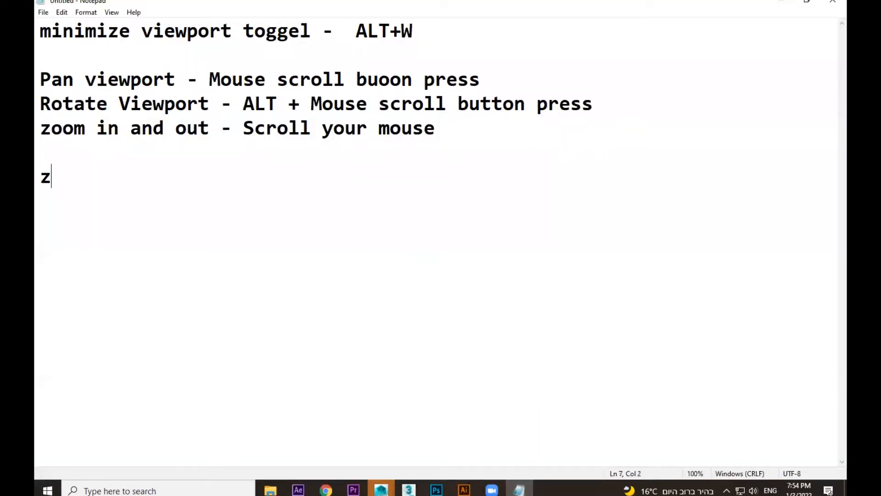
{"action": "type", "text": " - zoom "}
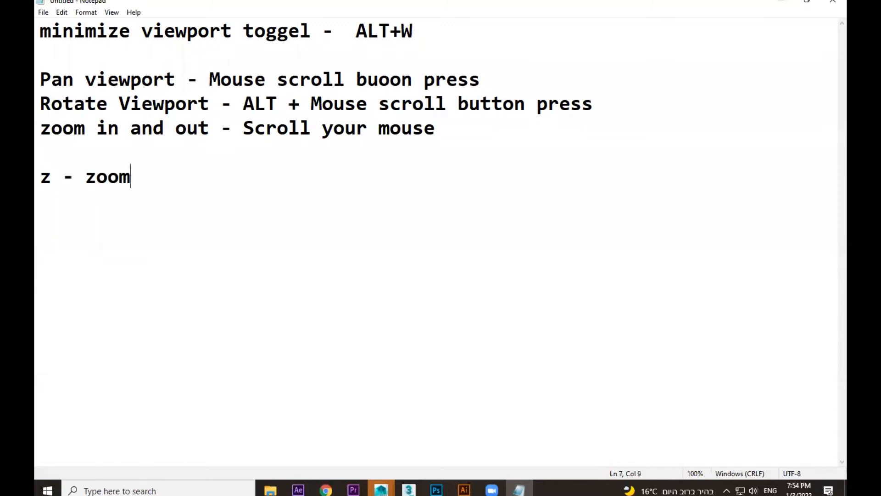
{"action": "type", "text": "screen"}
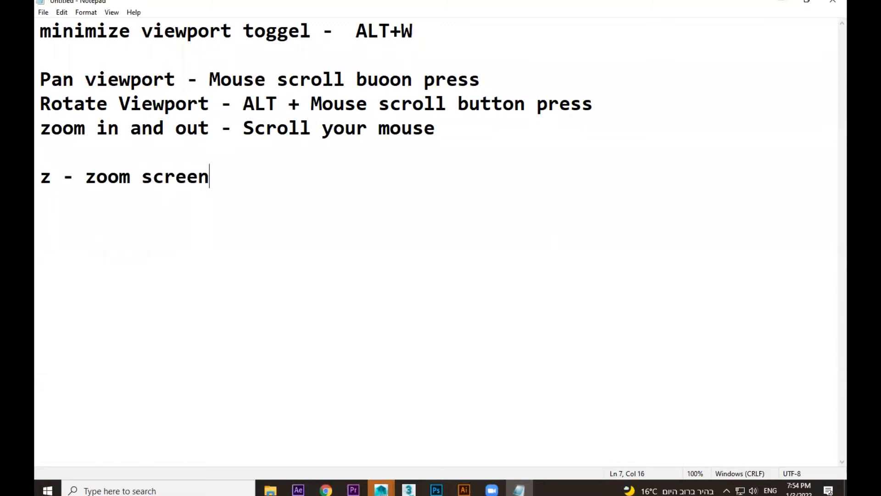
- Switch to 3ds Max, zoom the Perspective view far away from the primitives, and frame all objects again
{"action": "left_click", "coordinate": [781, 1]}
{"action": "scroll", "coordinate": [548, 318], "scroll_direction": "down", "scroll_amount": 10}
{"action": "middle_click_drag", "start_coordinate": [548, 317], "coordinate": [386, 124]}
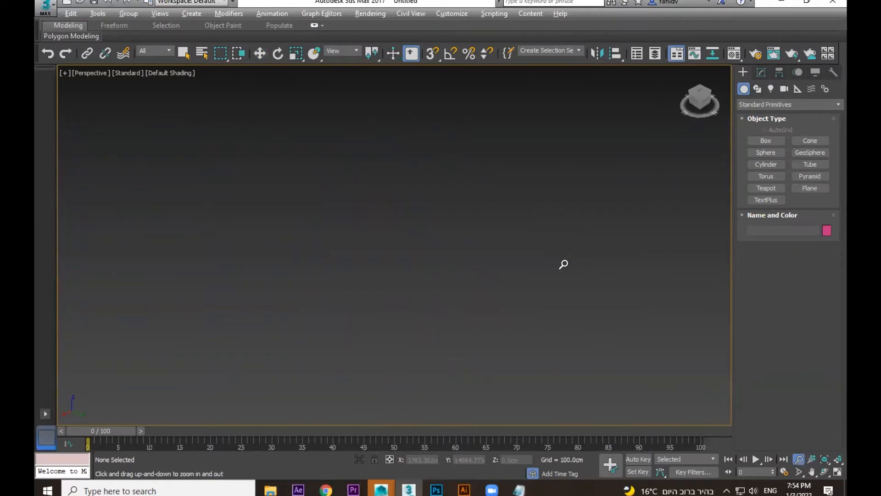
{"action": "key", "text": "z"}
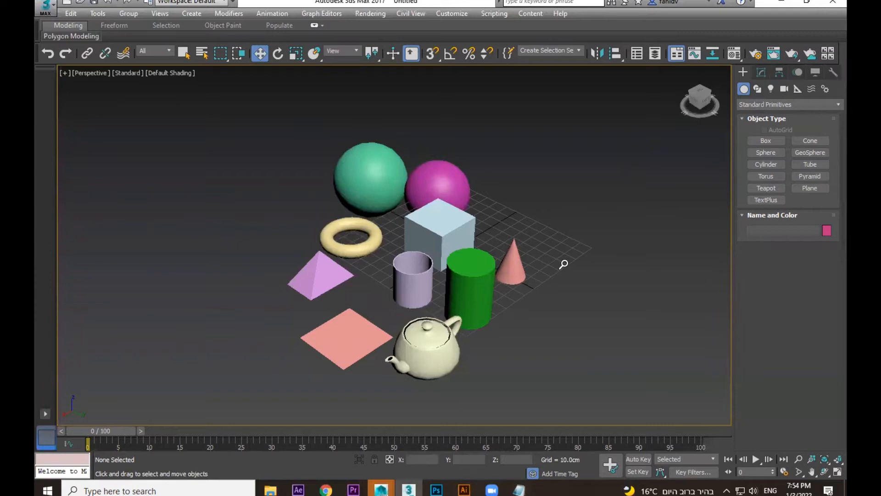
- Frame the box, the teal sphere and the torus in the Perspective view, selecting each one in turn
{"action": "left_click", "coordinate": [436, 223]}
{"action": "key", "text": "z"}
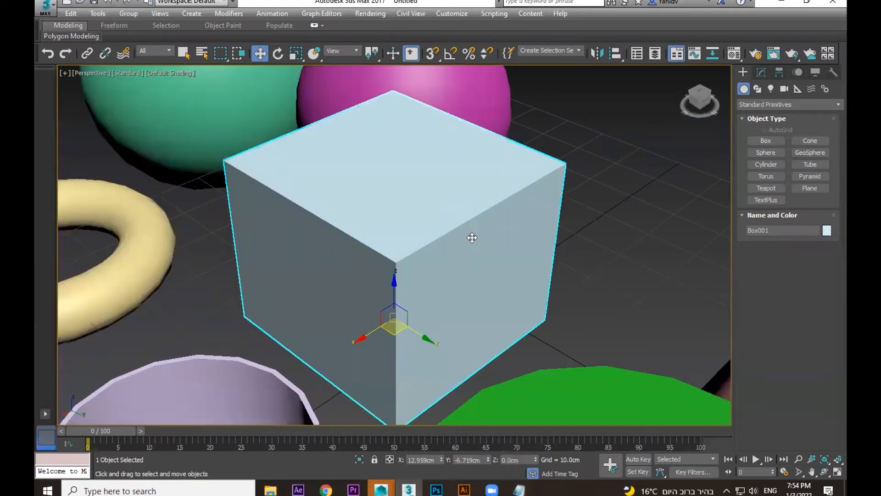
{"action": "key", "text": "shift+z"}
{"action": "left_click", "coordinate": [354, 151]}
{"action": "key", "text": "z"}
{"action": "left_click", "coordinate": [357, 388]}
{"action": "key", "text": "z"}
- Add the note "z - zoom to selected object" in Notepad, directly below the zoom screen line
{"action": "left_click", "coordinate": [519, 490]}
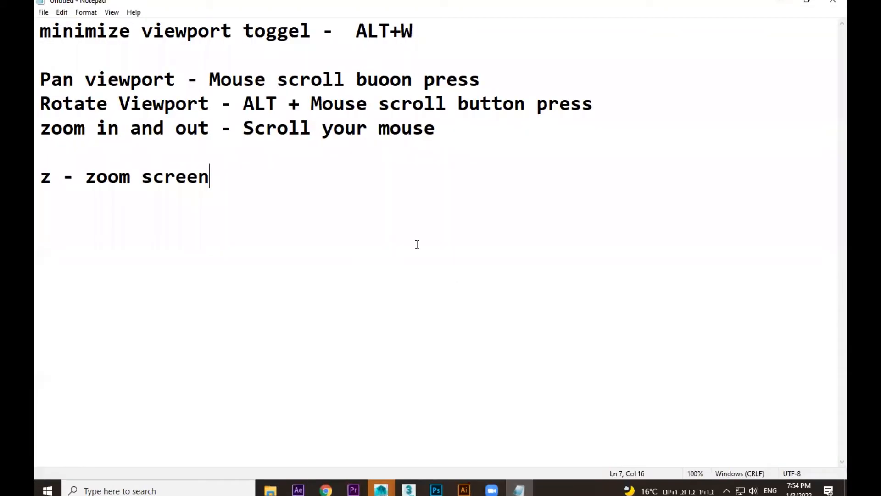
{"action": "type", "text": "z - select "}
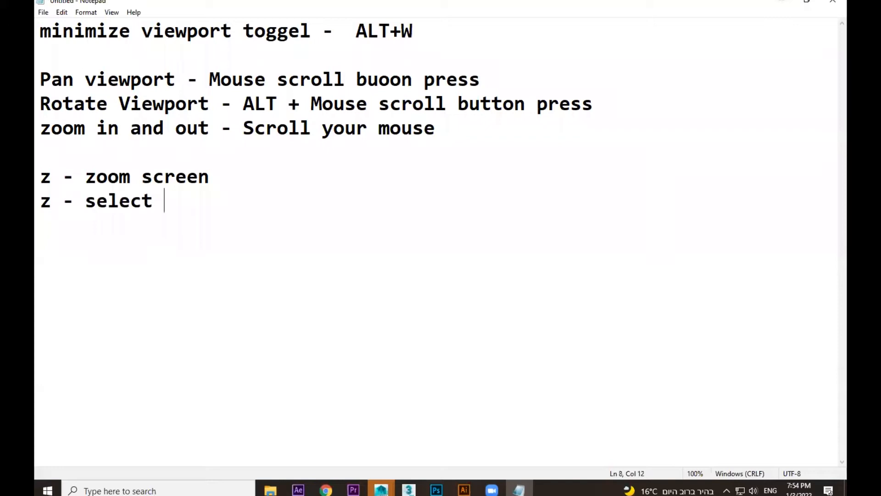
{"action": "type", "text": "ed object zoom"}
{"action": "left_click_drag", "start_coordinate": [334, 202], "coordinate": [265, 205]}
{"action": "key", "text": "BackSpace"}
{"action": "left_click", "coordinate": [86, 202]}
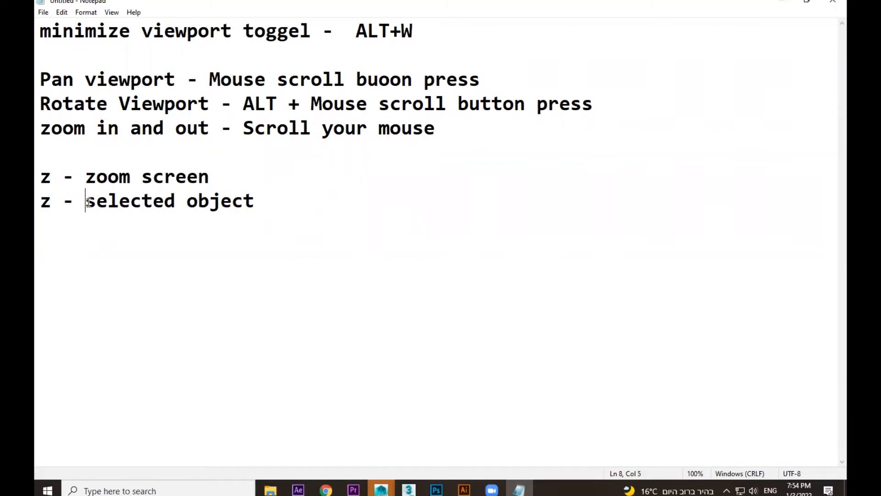
{"action": "type", "text": "zoom to"}
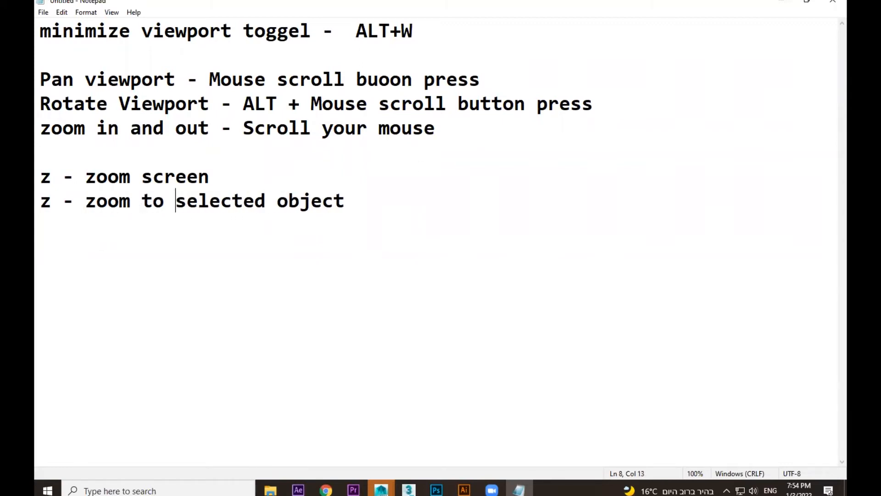
- Switch to 3ds Max and frame the green cylinder, the tube and the box in the Perspective view one after another
{"action": "left_click", "coordinate": [782, 6]}
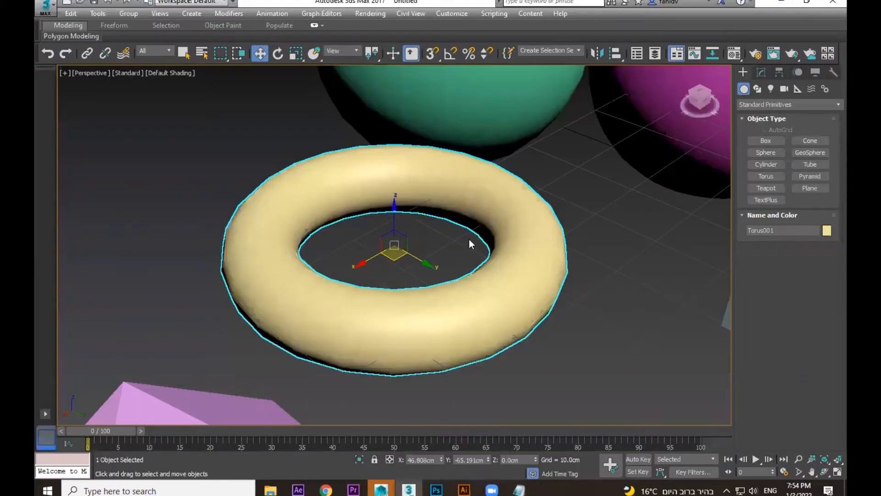
{"action": "key", "text": "shift+z"}
{"action": "left_click", "coordinate": [605, 292]}
{"action": "key", "text": "z"}
{"action": "left_click", "coordinate": [274, 235]}
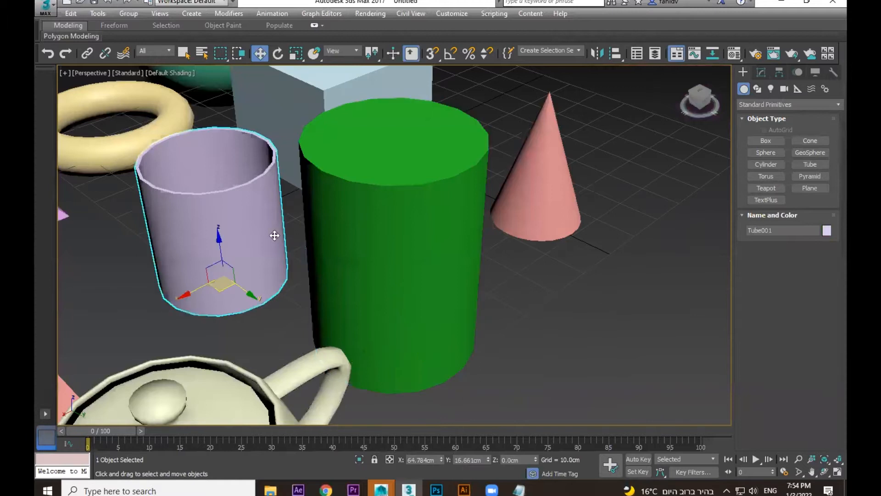
{"action": "key", "text": "z"}
{"action": "key", "text": "a"}
{"action": "left_click", "coordinate": [481, 103]}
{"action": "key", "text": "a"}
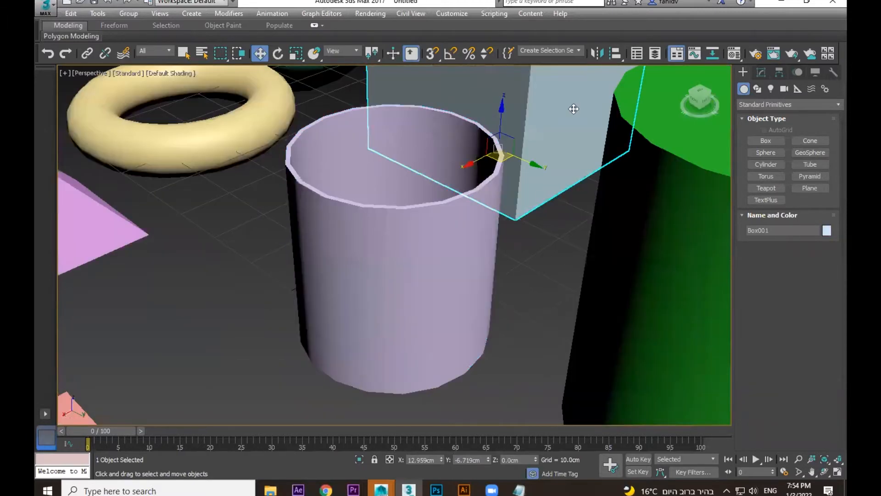
{"action": "key", "text": "z"}
- Frame several more primitives in the Perspective view one after another, moving across the group and finishing on the plane
{"action": "left_click", "coordinate": [447, 93]}
{"action": "key", "text": "z"}
{"action": "left_click", "coordinate": [233, 202]}
{"action": "key", "text": "z"}
{"action": "scroll", "coordinate": [424, 293], "scroll_direction": "down", "scroll_amount": 5}
{"action": "middle_click_drag", "start_coordinate": [489, 312], "coordinate": [476, 149]}
{"action": "scroll", "coordinate": [476, 150], "scroll_direction": "up", "scroll_amount": 5}
{"action": "left_click", "coordinate": [498, 86]}
{"action": "key", "text": "z"}
{"action": "left_click", "coordinate": [263, 246]}
{"action": "key", "text": "z"}
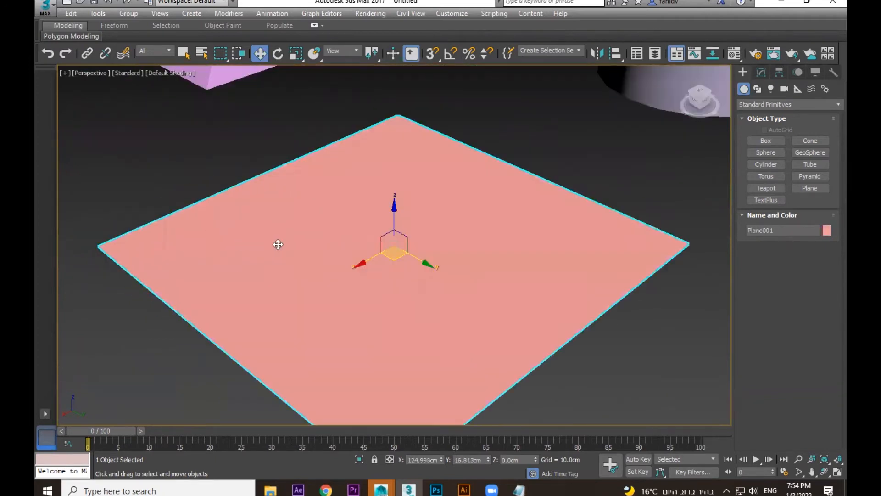
- Frame the tube, box, torus and pyramid in turn, and return to the torus
{"action": "left_click", "coordinate": [659, 111]}
{"action": "key", "text": "z"}
{"action": "left_click", "coordinate": [561, 134]}
{"action": "key", "text": "z"}
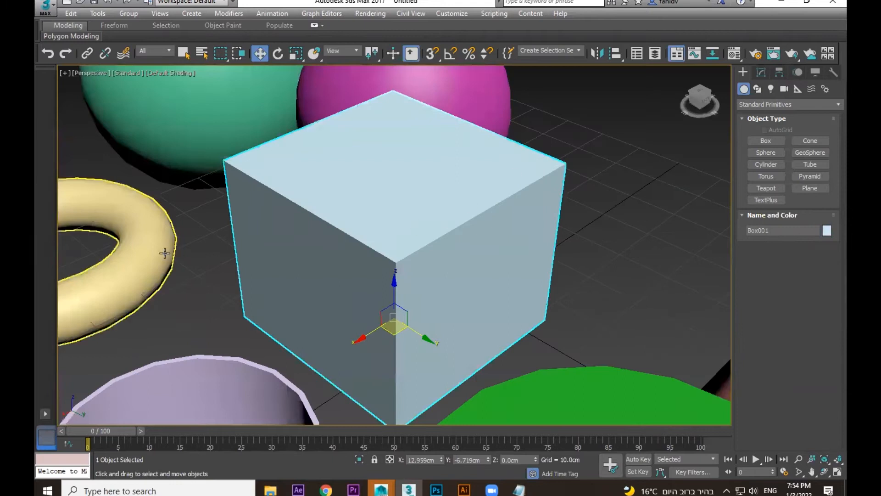
{"action": "left_click", "coordinate": [160, 276]}
{"action": "key", "text": "z"}
{"action": "left_click", "coordinate": [191, 403]}
{"action": "key", "text": "z"}
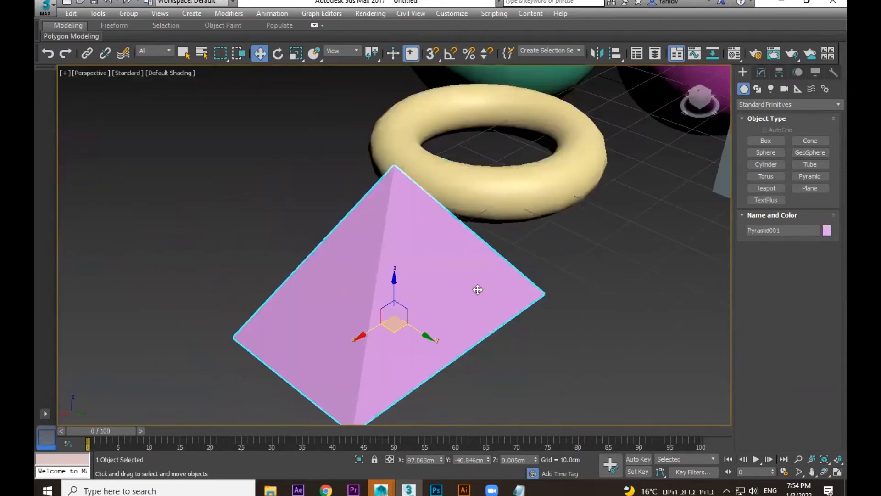
{"action": "left_click", "coordinate": [590, 166]}
{"action": "key", "text": "z"}
- Frame the green cylinder and the cone in the Perspective view in turn, starting from the whole group
{"action": "scroll", "coordinate": [585, 232], "scroll_direction": "down", "scroll_amount": 8}
{"action": "scroll", "coordinate": [562, 222], "scroll_direction": "down", "scroll_amount": 5}
{"action": "left_click", "coordinate": [453, 263]}
{"action": "key", "text": "z"}
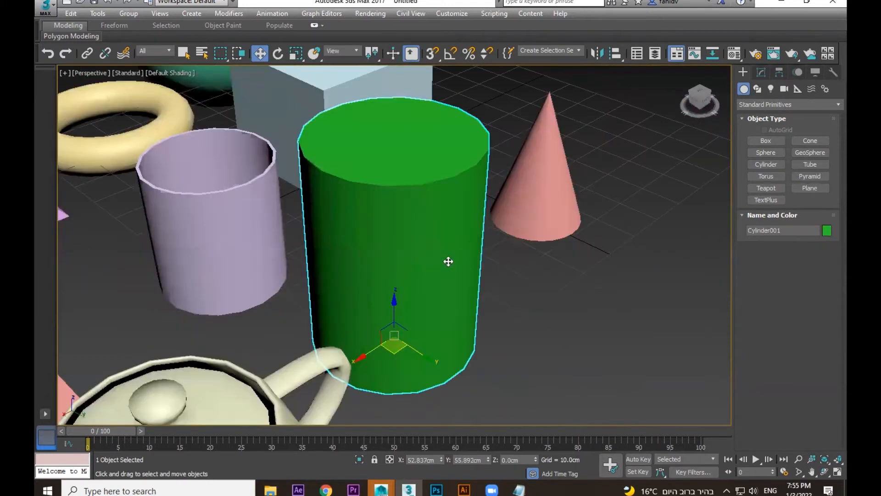
{"action": "left_click", "coordinate": [534, 212]}
{"action": "key", "text": "z"}
{"action": "middle_click_drag", "start_coordinate": [360, 276], "coordinate": [519, 243]}
- Highlight the "z - zoom to selected object" note in Notepad and start a new line below it
{"action": "left_click", "coordinate": [520, 490]}
{"action": "left_click_drag", "start_coordinate": [356, 202], "coordinate": [41, 202]}
{"action": "left_click", "coordinate": [86, 237]}
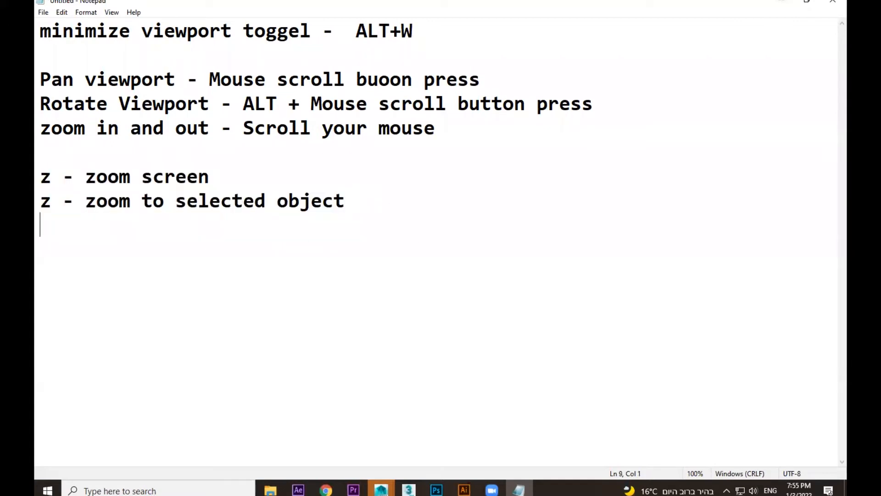
- Switch to 3ds Max, clear the selection, and change from the maximized Perspective view to the four-viewport layout
{"action": "left_click", "coordinate": [782, 2]}
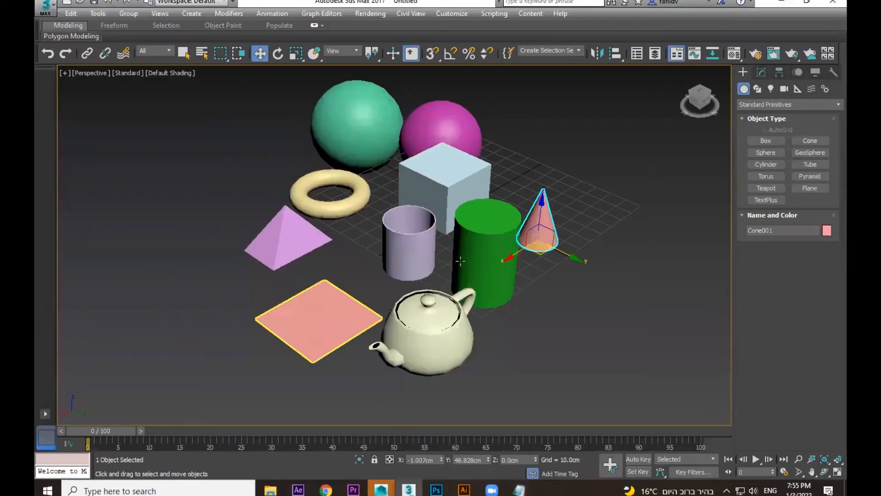
{"action": "middle_click_drag", "start_coordinate": [550, 275], "coordinate": [563, 318]}
{"action": "left_click", "coordinate": [567, 336]}
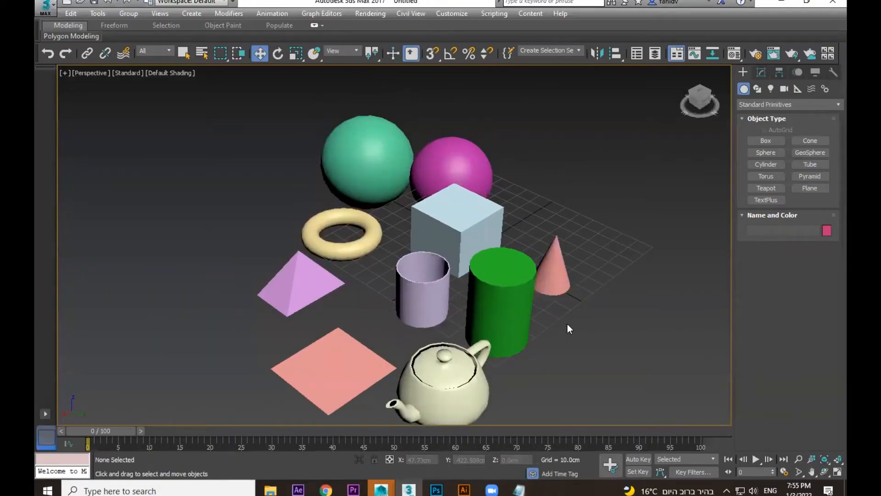
{"action": "key", "text": "alt+w"}
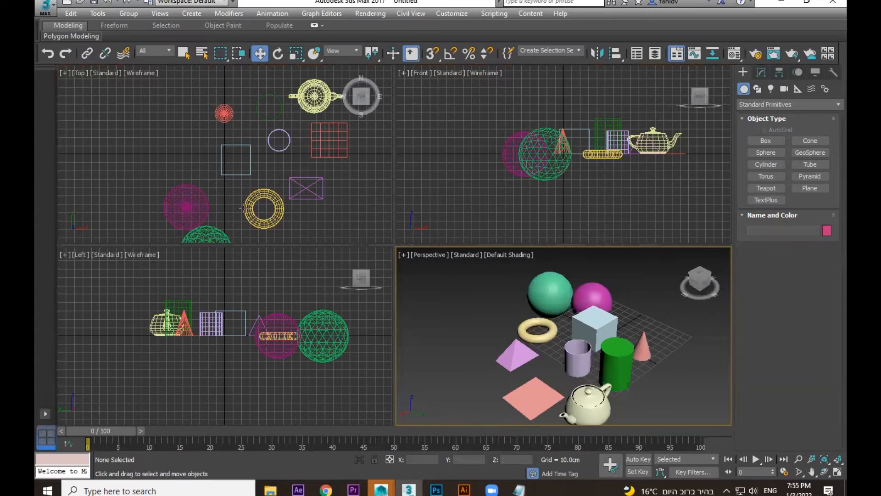
- Delete the cream teapot from the group of primitives
{"action": "middle_click_drag", "start_coordinate": [591, 412], "coordinate": [565, 383]}
{"action": "left_click", "coordinate": [548, 347]}
{"action": "key", "text": "Delete"}
- Create a trial teapot of about 36 cm radius in Perspective and one of about 34 cm in Left, deleting each
{"action": "left_click", "coordinate": [766, 189]}
{"action": "left_click_drag", "start_coordinate": [564, 384], "coordinate": [590, 406]}
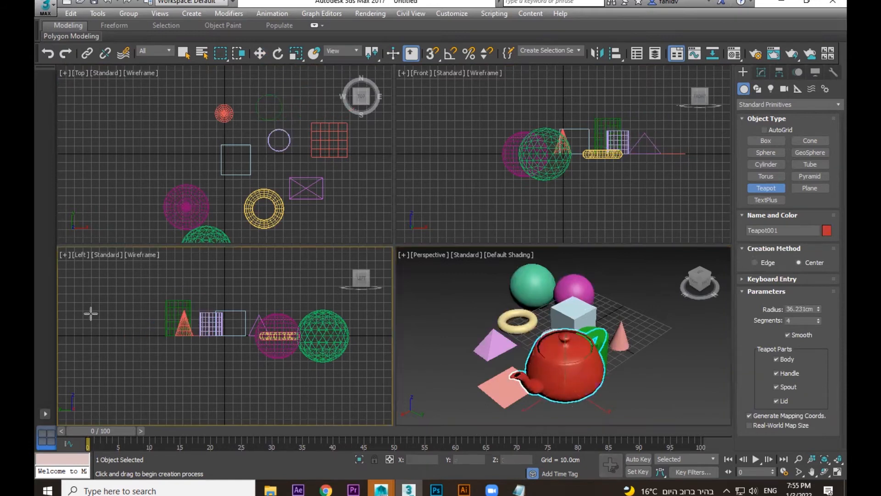
{"action": "key", "text": "Delete"}
{"action": "left_click_drag", "start_coordinate": [128, 308], "coordinate": [146, 330]}
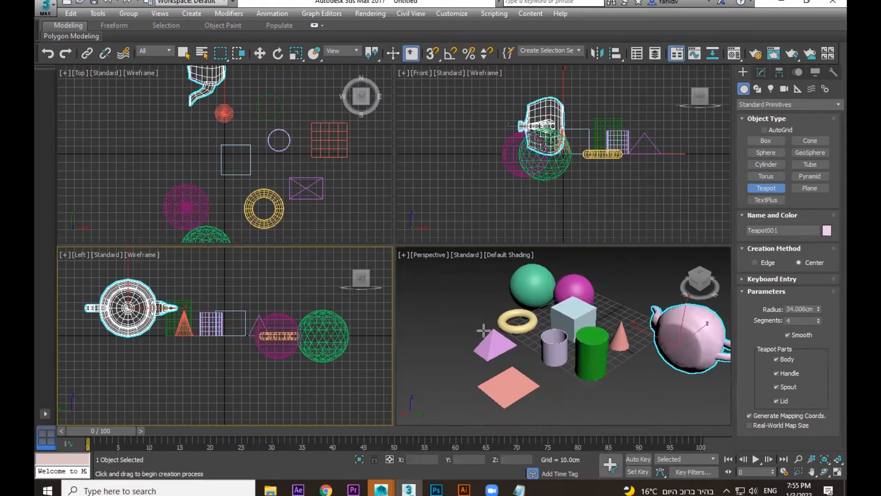
{"action": "key", "text": "Delete"}
- Create a trial teapot of about 42 cm radius in Top and one of about 36 cm in Front, deleting each
{"action": "left_click_drag", "start_coordinate": [175, 142], "coordinate": [197, 170]}
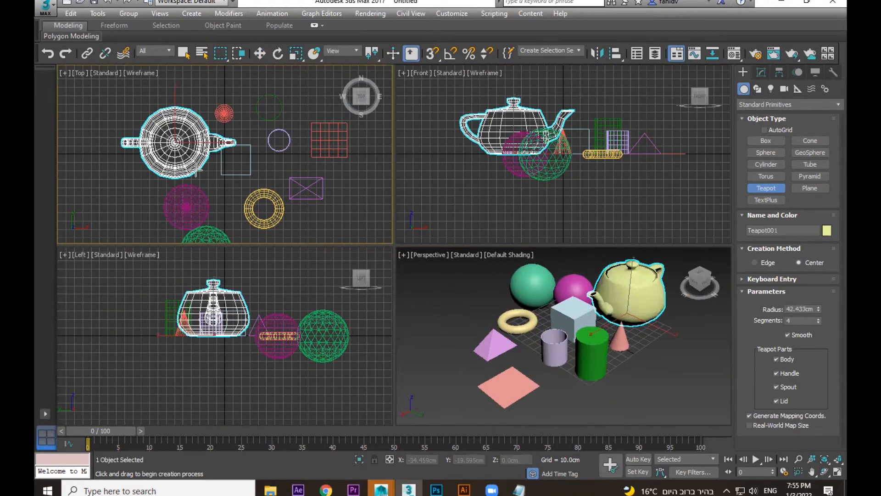
{"action": "key", "text": "Delete"}
{"action": "left_click_drag", "start_coordinate": [465, 177], "coordinate": [479, 206]}
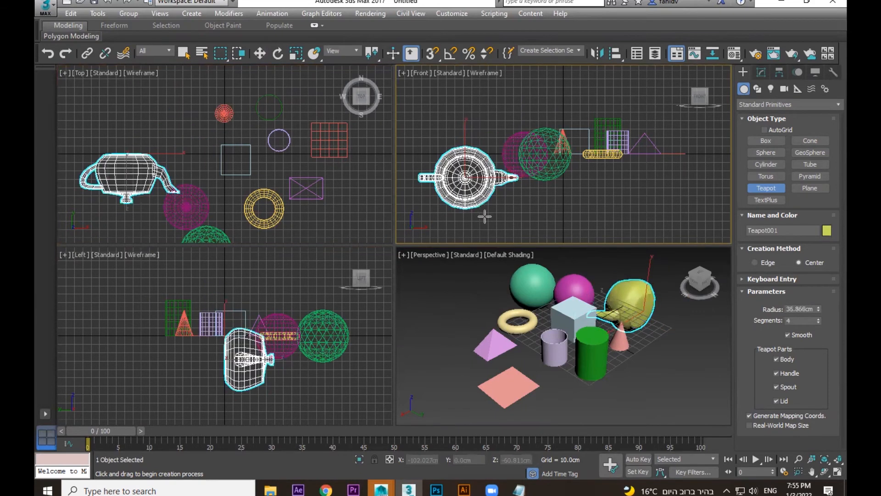
{"action": "key", "text": "Delete"}
- Create a teapot with a radius of about 28 cm beside the box in the Top viewport
{"action": "left_click", "coordinate": [566, 316]}
{"action": "left_click_drag", "start_coordinate": [167, 141], "coordinate": [188, 157]}
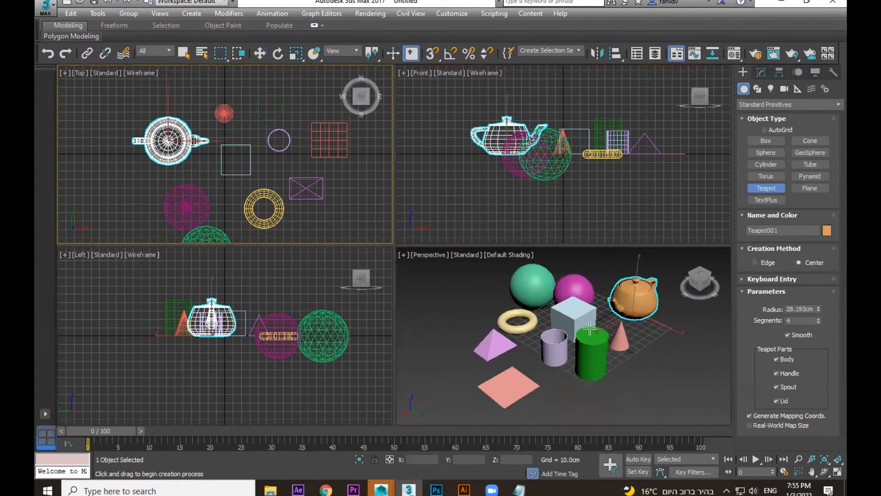
{"action": "middle_click_drag", "start_coordinate": [613, 318], "coordinate": [602, 325]}
- Toggle the Perspective viewport's maximized display, leave teapot creation for the Move tool, and clear the selection
{"action": "key", "text": "alt+w"}
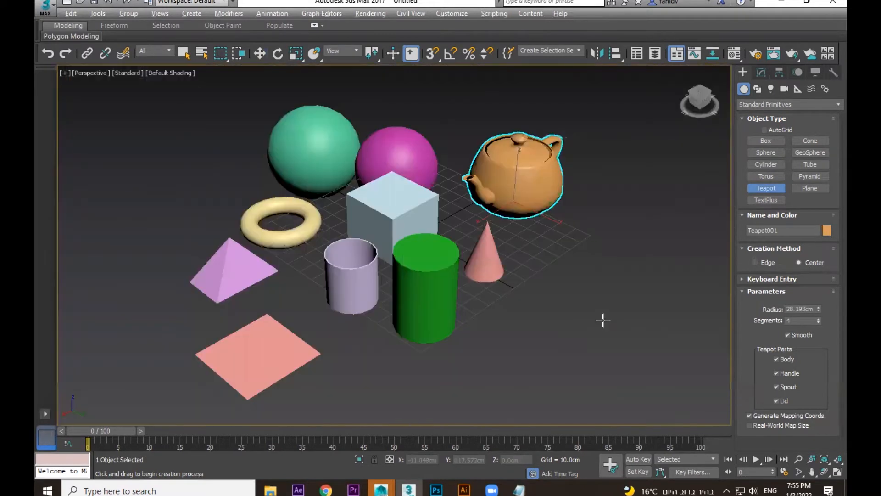
{"action": "key", "text": "alt+w"}
{"action": "key", "text": "alt+w"}
{"action": "key", "text": "w"}
{"action": "left_click", "coordinate": [600, 274]}
{"action": "mouse_move", "coordinate": [600, 274]}
{"action": "middle_mouse_down"}
{"action": "mouse_move", "coordinate": [600, 309]}
{"action": "mouse_move", "coordinate": [610, 287]}
{"action": "middle_mouse_up"}
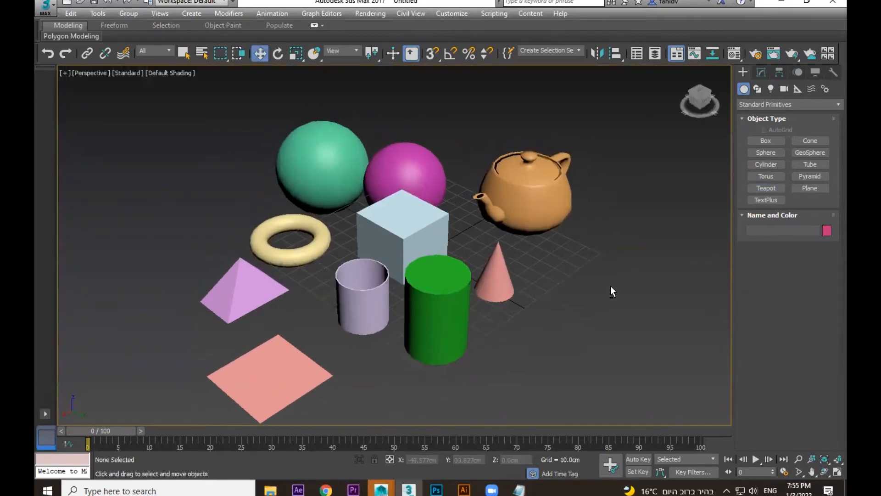
- Restore the four-viewport layout and move the teapot to about X -82 cm, Y 3 cm in the Top viewport
{"action": "key", "text": "alt+w"}
{"action": "middle_click_drag", "start_coordinate": [643, 322], "coordinate": [594, 312]}
{"action": "middle_click_drag", "start_coordinate": [285, 183], "coordinate": [285, 157]}
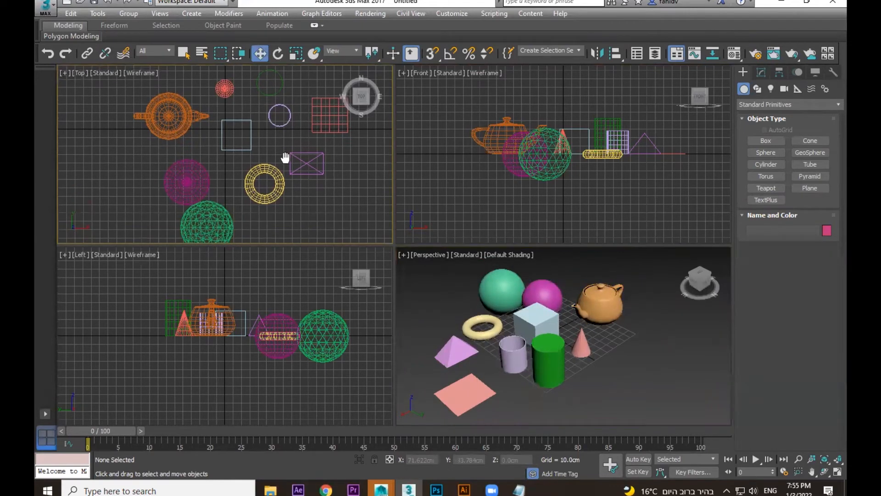
{"action": "left_click", "coordinate": [182, 117]}
{"action": "mouse_move", "coordinate": [182, 118]}
{"action": "left_mouse_down"}
{"action": "mouse_move", "coordinate": [181, 139]}
{"action": "mouse_move", "coordinate": [178, 123]}
{"action": "mouse_move", "coordinate": [171, 143]}
{"action": "mouse_move", "coordinate": [171, 127]}
{"action": "left_mouse_up"}
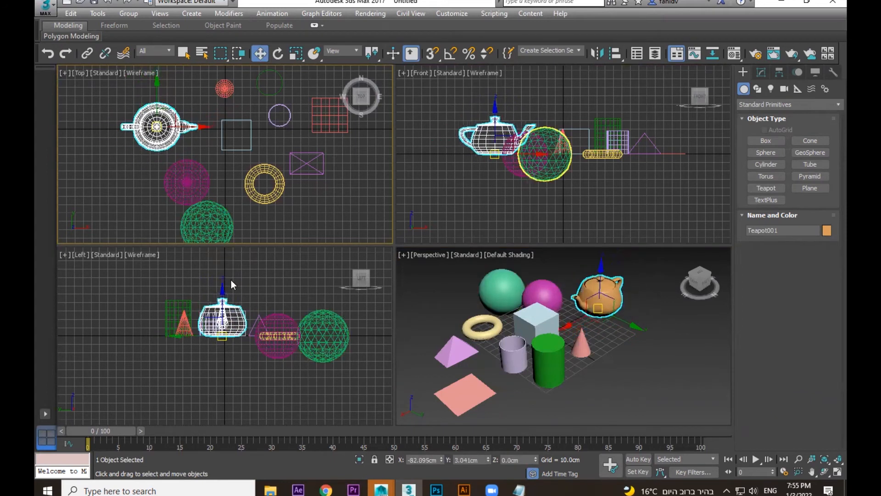
- Raise the teapot to about Z 21 cm in Left and move it to about X -18 cm in Front, undoing any extra move
{"action": "left_click_drag", "start_coordinate": [223, 298], "coordinate": [229, 276]}
{"action": "left_click_drag", "start_coordinate": [492, 130], "coordinate": [549, 137]}
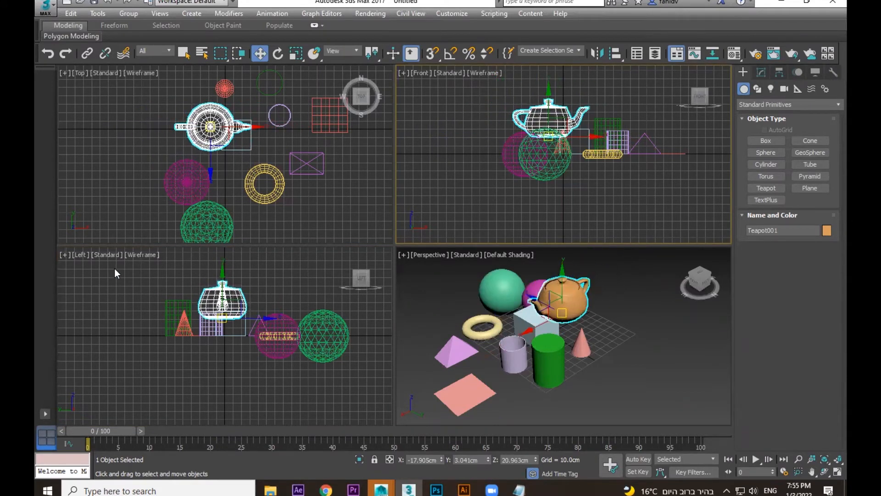
{"action": "mouse_move", "coordinate": [221, 305]}
{"action": "left_mouse_down"}
{"action": "mouse_move", "coordinate": [220, 316]}
{"action": "mouse_move", "coordinate": [197, 309]}
{"action": "mouse_move", "coordinate": [233, 315]}
{"action": "left_mouse_up"}
{"action": "key", "text": "ctrl+z"}
- Move the teapot in the Perspective viewport to about X -72 cm, Y 14 cm, Z 20 cm, away from the box
{"action": "right_click", "coordinate": [597, 311]}
{"action": "scroll", "coordinate": [598, 311], "scroll_direction": "up", "scroll_amount": 5}
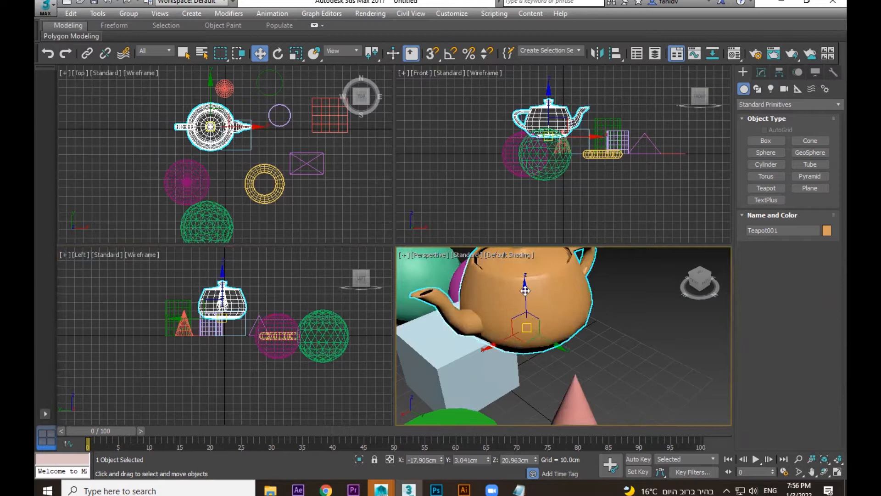
{"action": "mouse_move", "coordinate": [523, 288]}
{"action": "left_mouse_down"}
{"action": "mouse_move", "coordinate": [533, 285]}
{"action": "mouse_move", "coordinate": [527, 299]}
{"action": "left_mouse_up"}
{"action": "left_click_drag", "start_coordinate": [490, 350], "coordinate": [650, 315]}
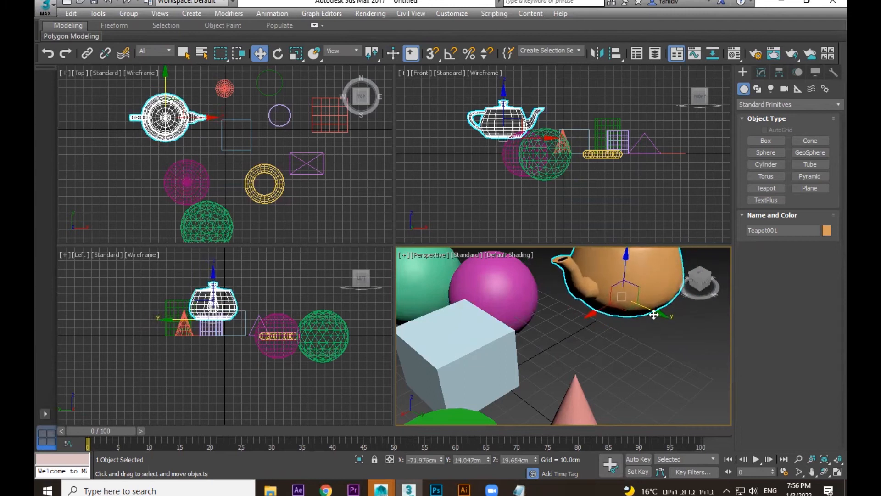
- Lower the teapot to about Z -10.5 cm in the Perspective viewport, then deselect and reselect it
{"action": "scroll", "coordinate": [624, 262], "scroll_direction": "down", "scroll_amount": 3}
{"action": "left_click_drag", "start_coordinate": [625, 262], "coordinate": [622, 287]}
{"action": "scroll", "coordinate": [622, 293], "scroll_direction": "down", "scroll_amount": 2}
{"action": "left_click", "coordinate": [662, 352]}
{"action": "left_click", "coordinate": [627, 317]}
{"action": "scroll", "coordinate": [643, 337], "scroll_direction": "up", "scroll_amount": 5}
{"action": "scroll", "coordinate": [614, 298], "scroll_direction": "down", "scroll_amount": 5}
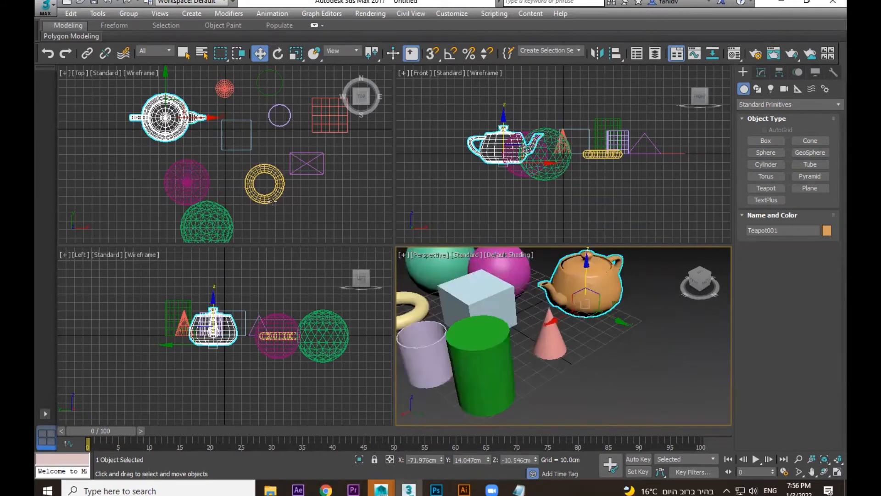
- Raise the teapot to about Z 0.25 cm at the ground line in the Left viewport, and frame it in the Front viewport
{"action": "scroll", "coordinate": [223, 331], "scroll_direction": "up", "scroll_amount": 5}
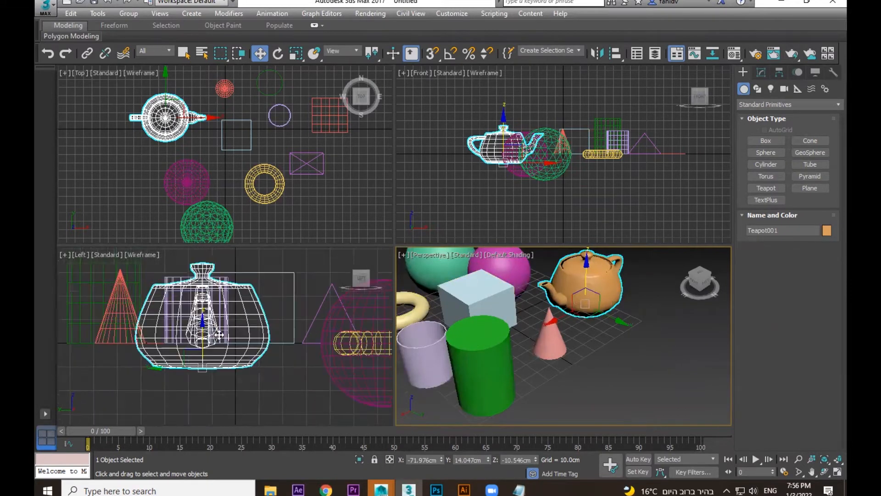
{"action": "left_click_drag", "start_coordinate": [202, 327], "coordinate": [203, 303]}
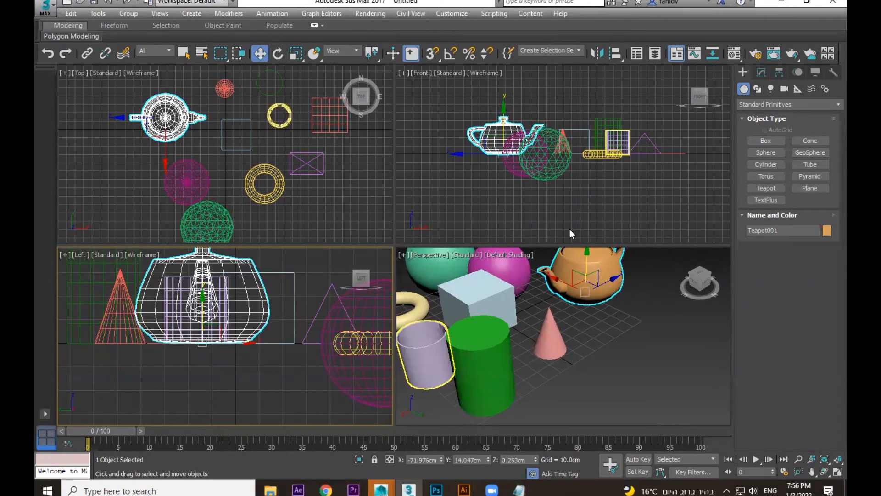
{"action": "scroll", "coordinate": [548, 182], "scroll_direction": "up", "scroll_amount": 5}
{"action": "scroll", "coordinate": [547, 182], "scroll_direction": "down", "scroll_amount": 10}
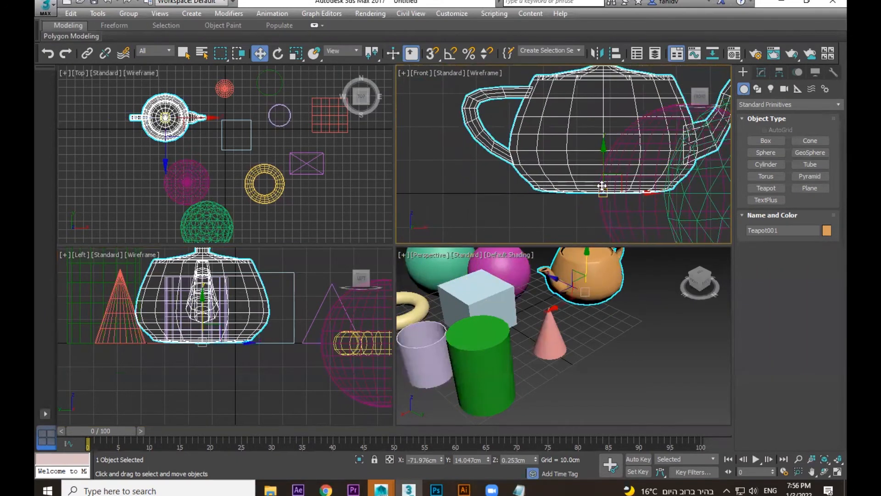
{"action": "key", "text": "z"}
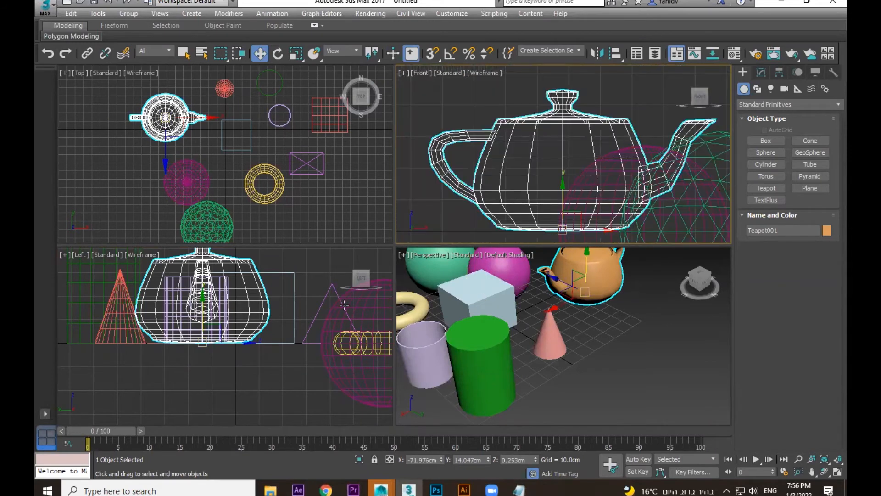
- Frame the selected teapot in the Left viewport, and widen the Left, Front, Top and Perspective views to show the surrounding objects
{"action": "key", "text": "z"}
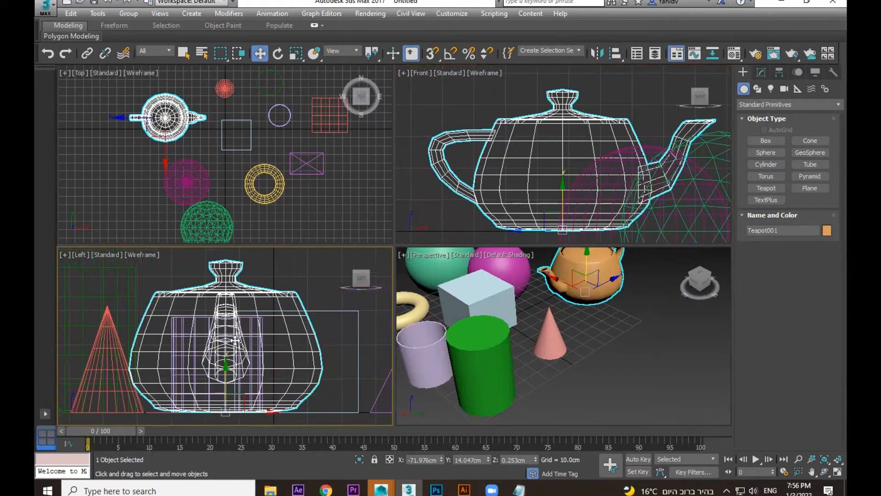
{"action": "scroll", "coordinate": [555, 207], "scroll_direction": "down", "scroll_amount": 5}
{"action": "scroll", "coordinate": [307, 313], "scroll_direction": "down", "scroll_amount": 4}
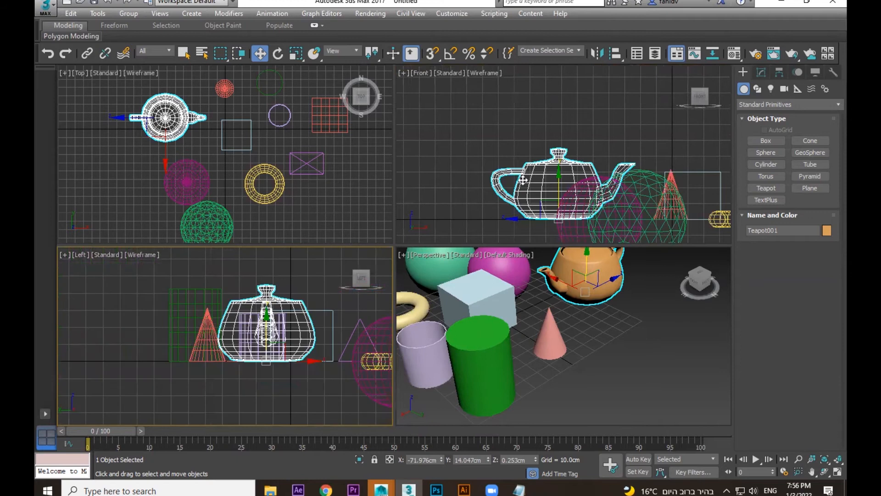
{"action": "scroll", "coordinate": [515, 174], "scroll_direction": "down", "scroll_amount": 3}
{"action": "scroll", "coordinate": [550, 358], "scroll_direction": "down", "scroll_amount": 3}
{"action": "scroll", "coordinate": [550, 358], "scroll_direction": "down", "scroll_amount": 3}
{"action": "scroll", "coordinate": [280, 207], "scroll_direction": "down", "scroll_amount": 2}
{"action": "middle_click_drag", "start_coordinate": [558, 335], "coordinate": [526, 333]}
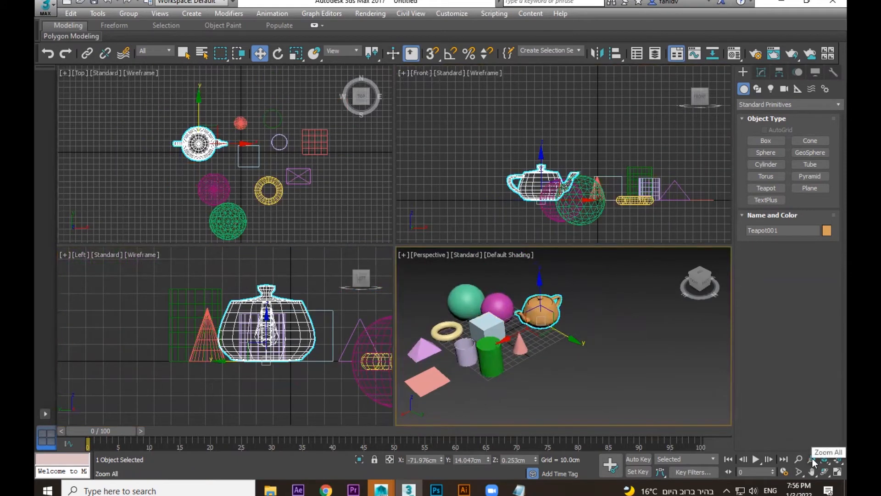
- Frame the teapot in Perspective with Zoom Extents Selected, and zoom all viewports out together from the Left viewport with Zoom All
{"action": "left_click", "coordinate": [811, 459]}
{"action": "mouse_move", "coordinate": [523, 322]}
{"action": "left_mouse_down"}
{"action": "mouse_move", "coordinate": [533, 354]}
{"action": "mouse_move", "coordinate": [524, 319]}
{"action": "left_mouse_up"}
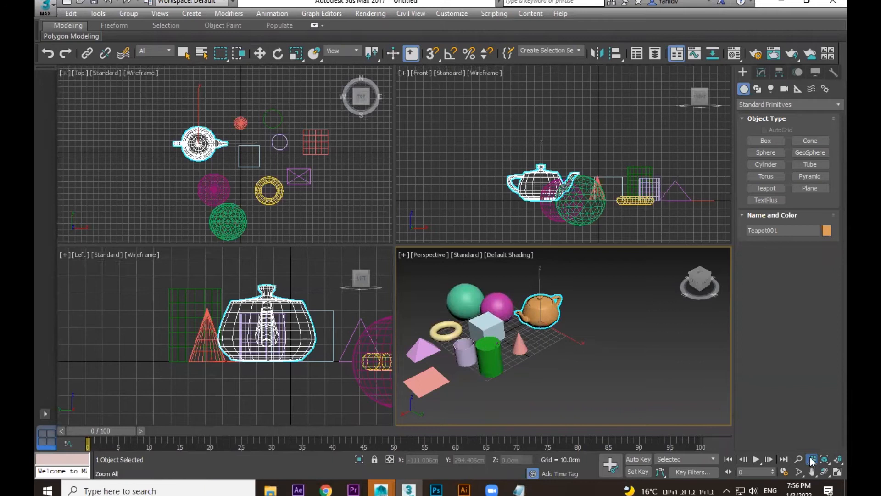
{"action": "left_click", "coordinate": [825, 460]}
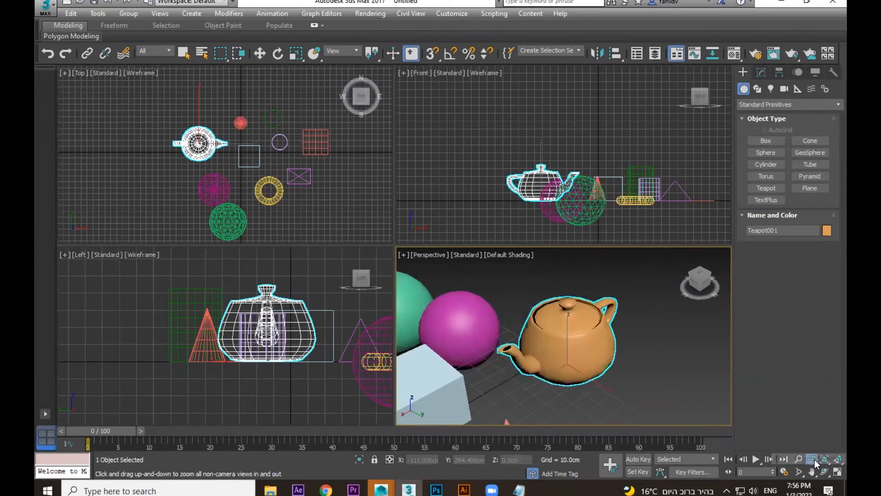
{"action": "left_click_drag", "start_coordinate": [294, 281], "coordinate": [315, 377]}
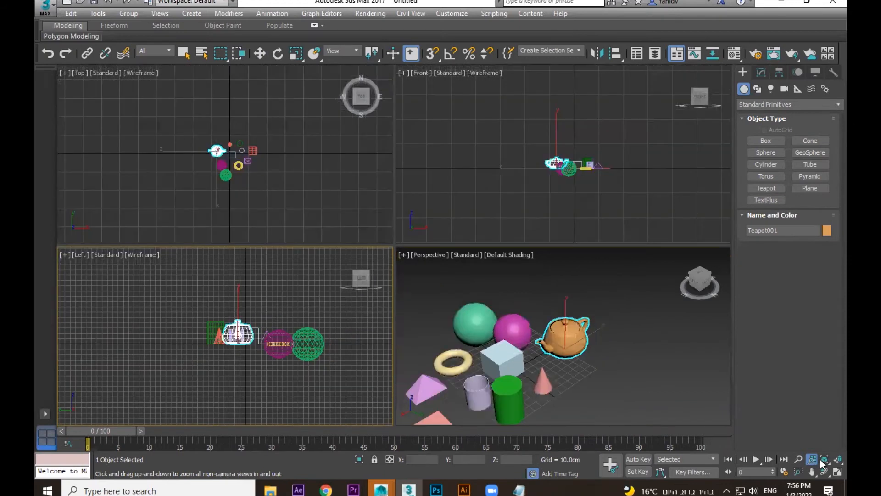
- Frame the teapot with Zoom Extents Selected in the Left, Top and Perspective viewports, one after another
{"action": "left_click", "coordinate": [824, 460]}
{"action": "left_click", "coordinate": [355, 206]}
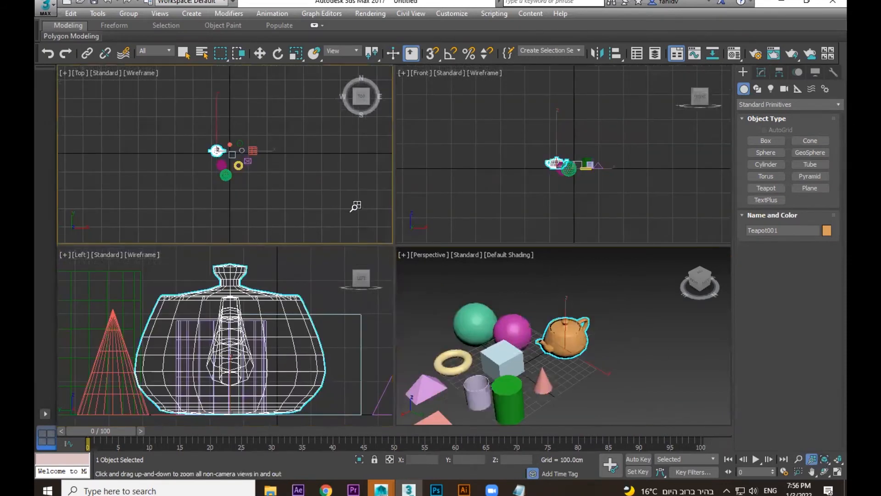
{"action": "left_click", "coordinate": [826, 458]}
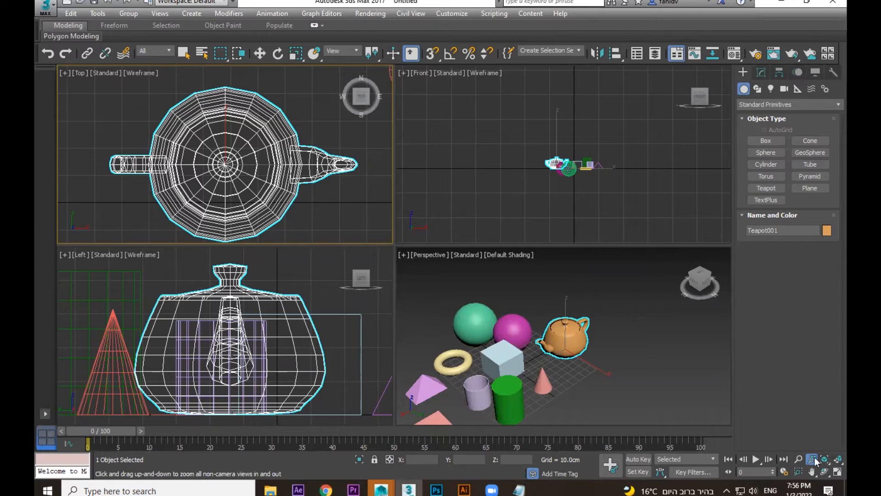
{"action": "middle_click", "coordinate": [595, 365]}
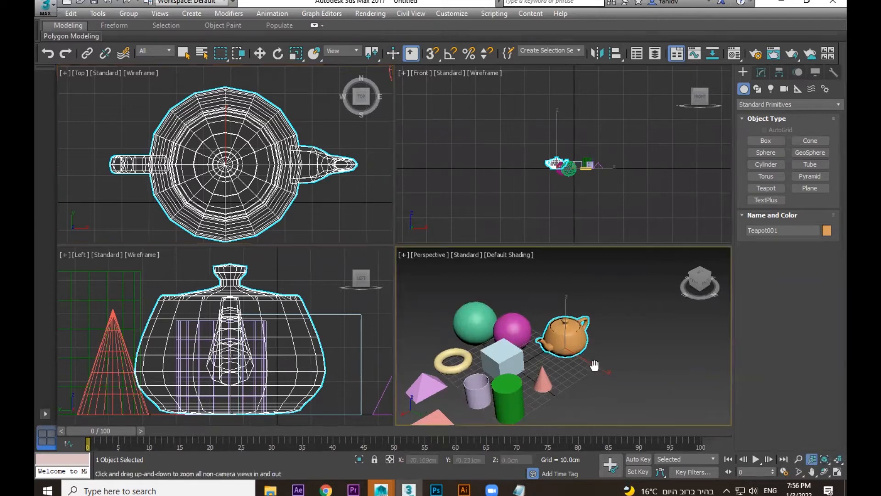
{"action": "scroll", "coordinate": [595, 366], "scroll_direction": "up", "scroll_amount": 5}
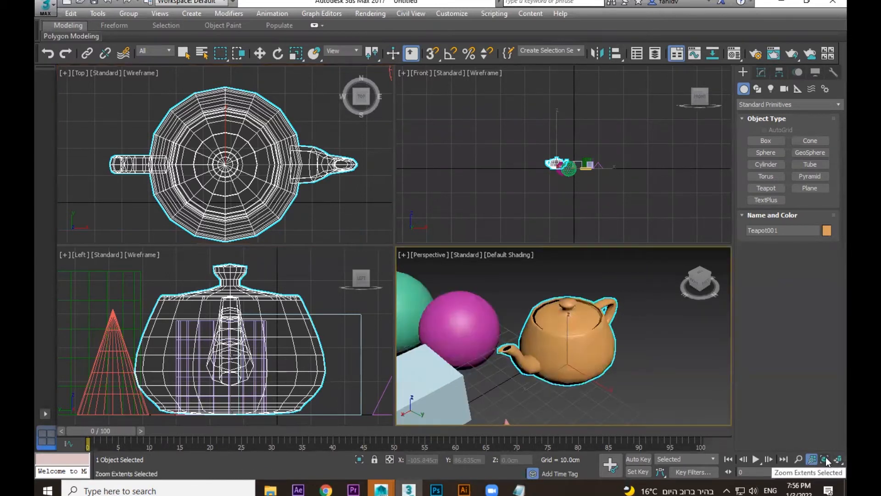
- Zoom the viewports out together from Perspective with Zoom All, and maximize the Perspective viewport
{"action": "left_click", "coordinate": [811, 460]}
{"action": "left_click_drag", "start_coordinate": [528, 321], "coordinate": [573, 360]}
{"action": "key", "text": "alt+w"}
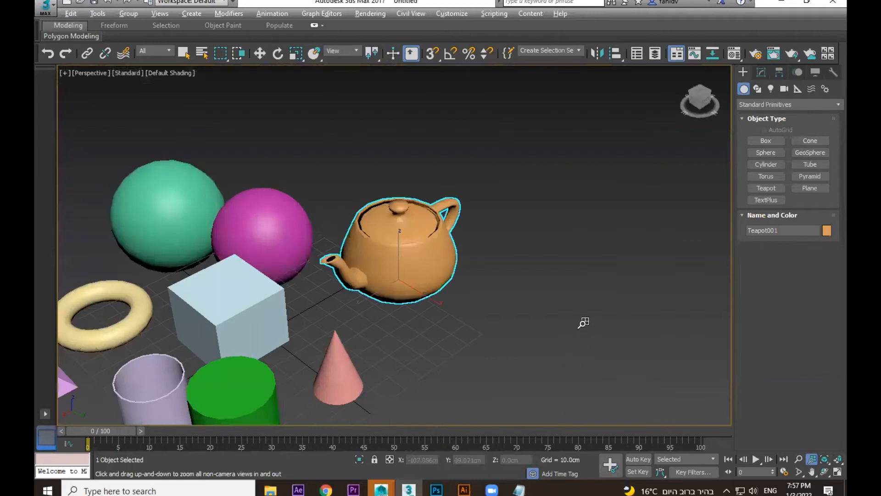
- Activate the Move tool, deselect the teapot in Perspective, and restore the four-viewport layout
{"action": "key", "text": "w"}
{"action": "left_click", "coordinate": [525, 285]}
{"action": "middle_click_drag", "start_coordinate": [523, 281], "coordinate": [541, 312]}
{"action": "key", "text": "alt+w"}
- Try moving the torus in the Front viewport and undo the move
{"action": "scroll", "coordinate": [592, 137], "scroll_direction": "up", "scroll_amount": 3}
{"action": "scroll", "coordinate": [585, 148], "scroll_direction": "up", "scroll_amount": 5}
{"action": "left_click", "coordinate": [599, 162]}
{"action": "left_click_drag", "start_coordinate": [599, 162], "coordinate": [578, 153]}
{"action": "key", "text": "ctrl+z"}
- Try moving the torus about -16 cm in X and -8 cm in Y in the Top viewport
{"action": "scroll", "coordinate": [339, 212], "scroll_direction": "down", "scroll_amount": 3}
{"action": "middle_click_drag", "start_coordinate": [329, 197], "coordinate": [252, 133]}
{"action": "left_click_drag", "start_coordinate": [316, 181], "coordinate": [288, 161]}
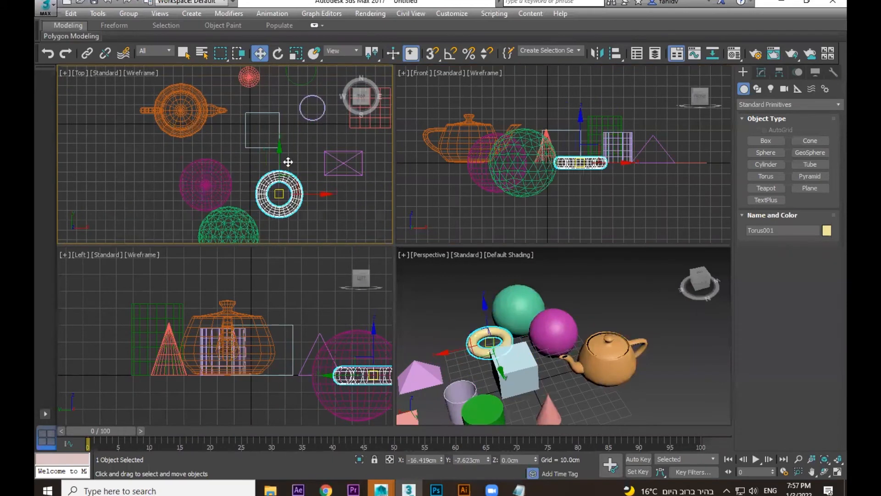
- Maximize the Perspective viewport, deselect the torus, and orbit to view the whole group from a lower angle
{"action": "right_click", "coordinate": [595, 354]}
{"action": "key", "text": "alt+w"}
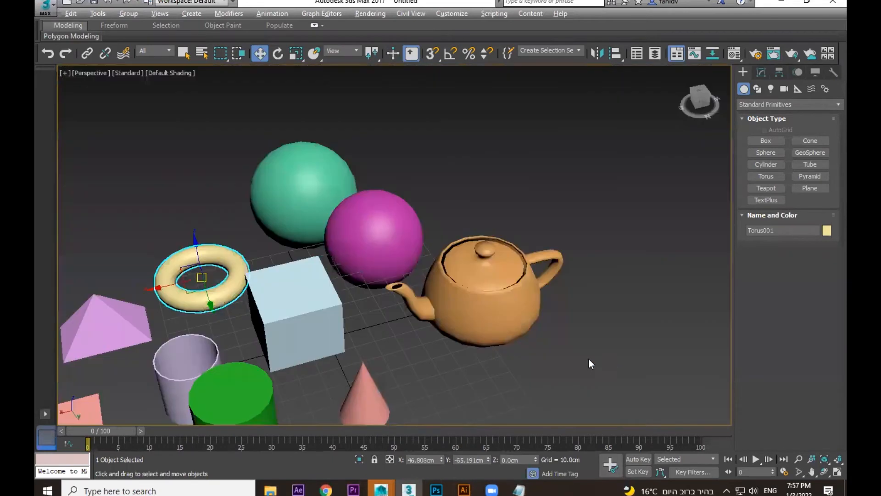
{"action": "left_click", "coordinate": [562, 365]}
{"action": "scroll", "coordinate": [567, 362], "scroll_direction": "down", "scroll_amount": 4}
{"action": "middle_click_drag", "start_coordinate": [567, 362], "coordinate": [553, 267], "text": "alt"}
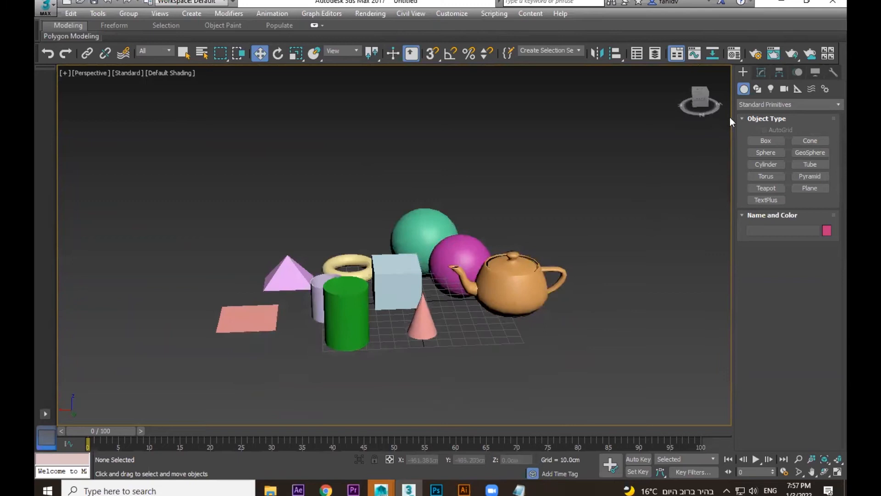
- View the scene from the Back, Left and Top with the ViewCube, and turn it back to a side view
{"action": "left_click", "coordinate": [699, 99]}
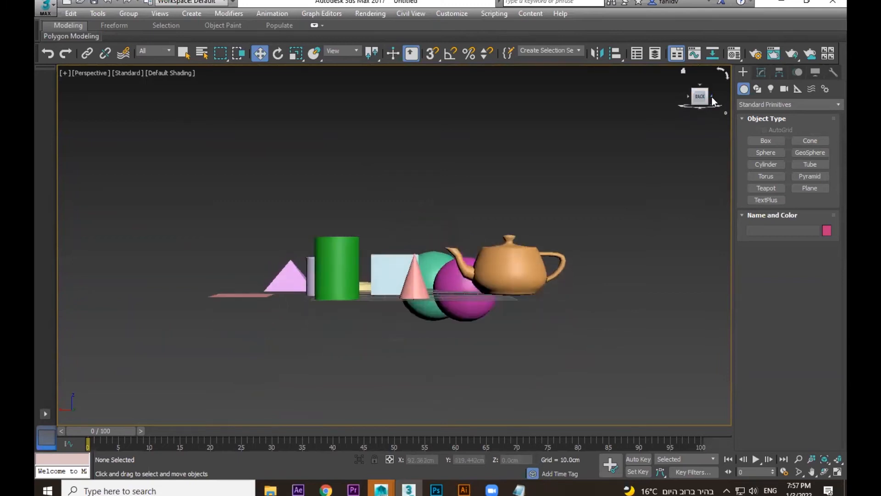
{"action": "left_click", "coordinate": [712, 98]}
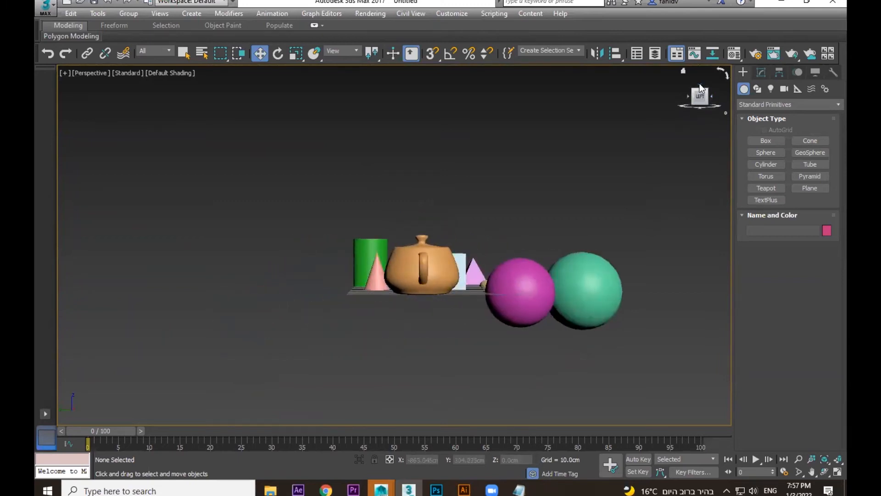
{"action": "left_click", "coordinate": [701, 88]}
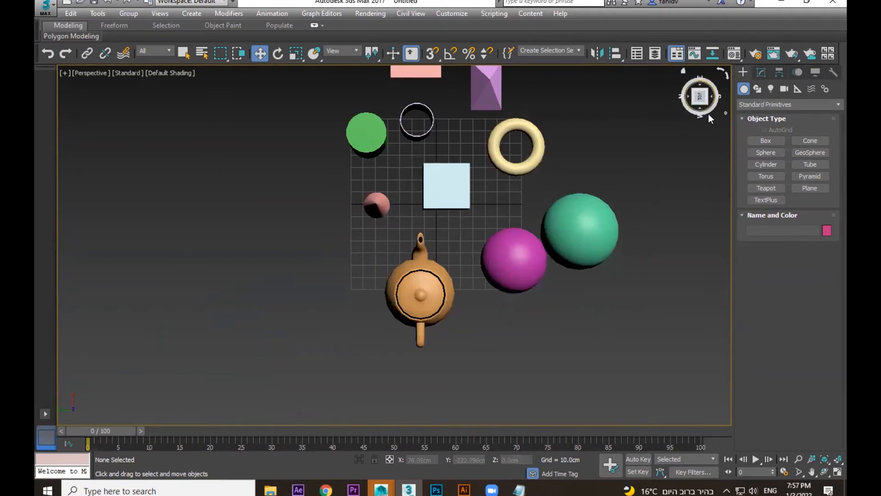
{"action": "left_click", "coordinate": [701, 109]}
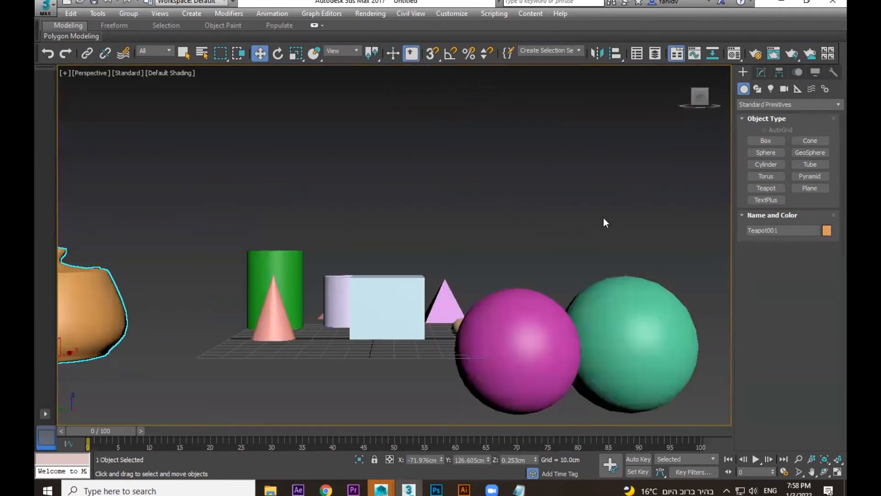
- Check the teapot in the four-viewport layout, deselect it, and maximize the Perspective viewport again with the teapot fully in view
{"action": "middle_click_drag", "start_coordinate": [620, 190], "coordinate": [646, 194]}
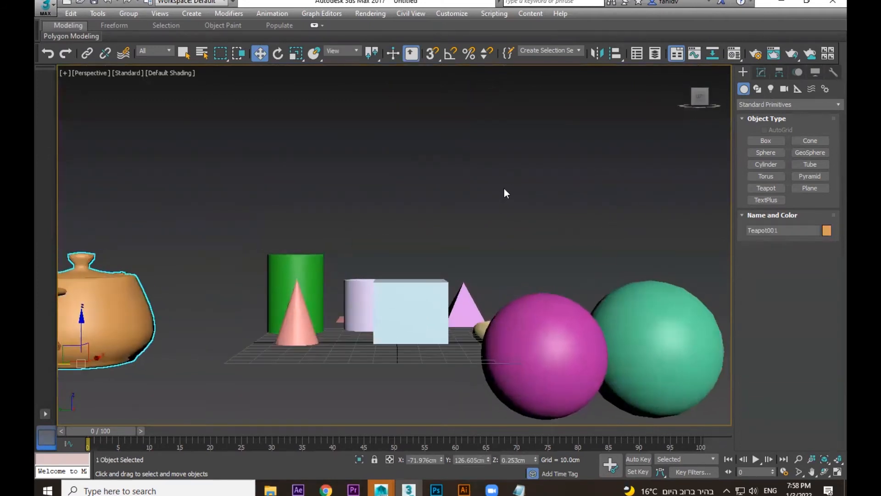
{"action": "key", "text": "alt+w"}
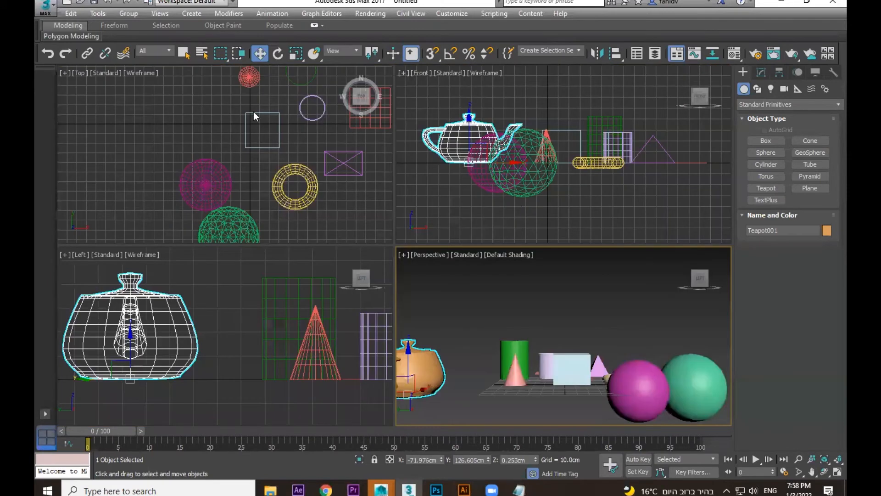
{"action": "left_click", "coordinate": [547, 311]}
{"action": "key", "text": "alt+w"}
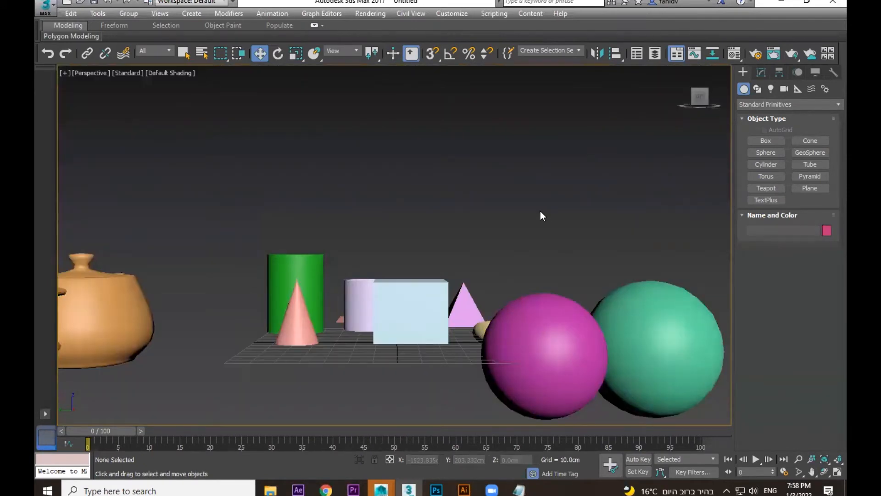
{"action": "middle_click_drag", "start_coordinate": [498, 196], "coordinate": [521, 198]}
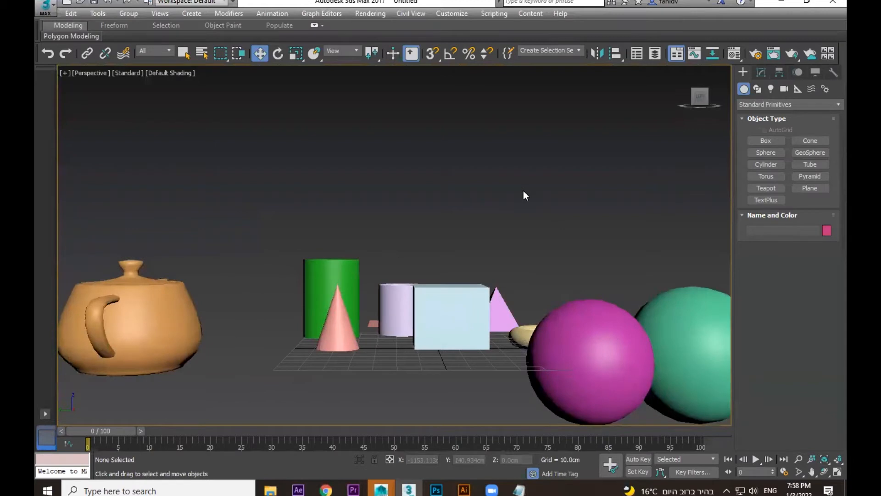
- Switch to Notepad and add the line "P - Perspective view" below the zoom shortcuts
{"action": "left_click", "coordinate": [519, 490]}
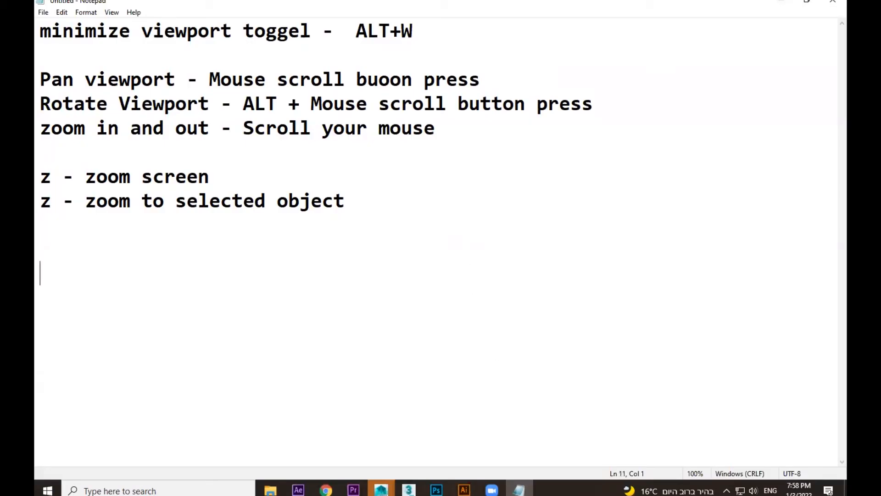
{"action": "type", "text": "Perspect"}
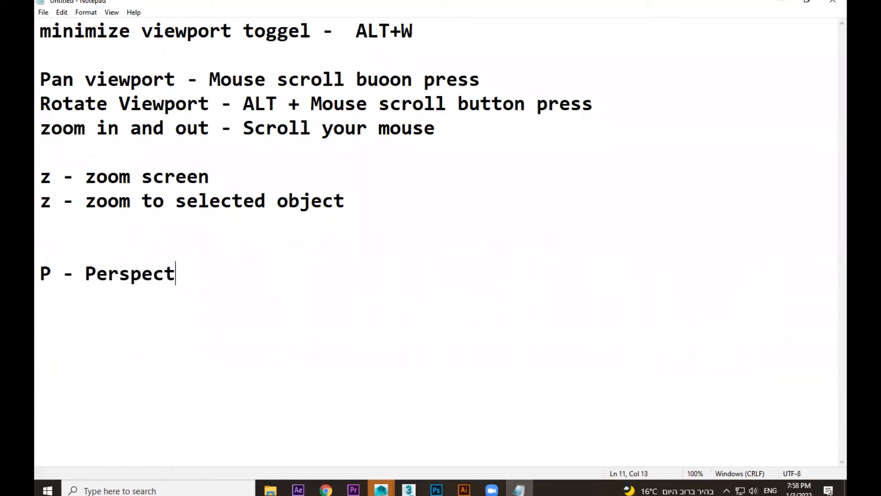
{"action": "type", "text": "ive view"}
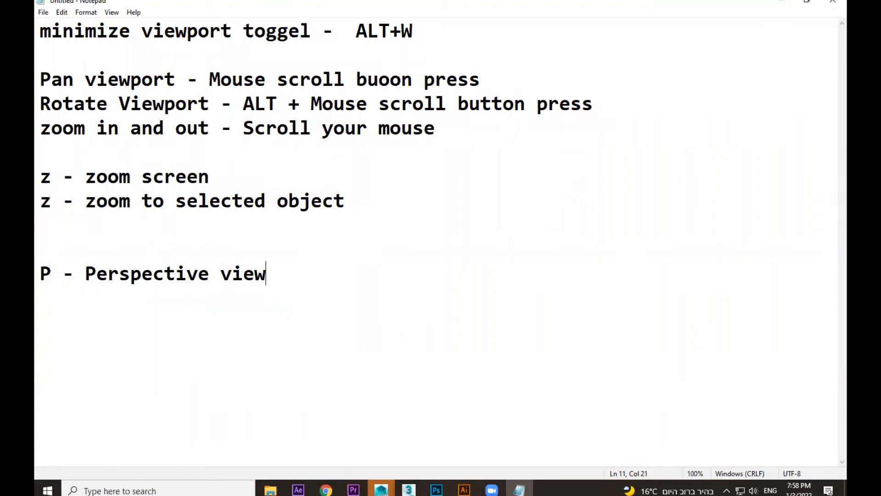
- Change the maximized viewport to Top view in 3ds Max, and add the line "T - Top View" in Notepad
{"action": "left_click", "coordinate": [781, 2]}
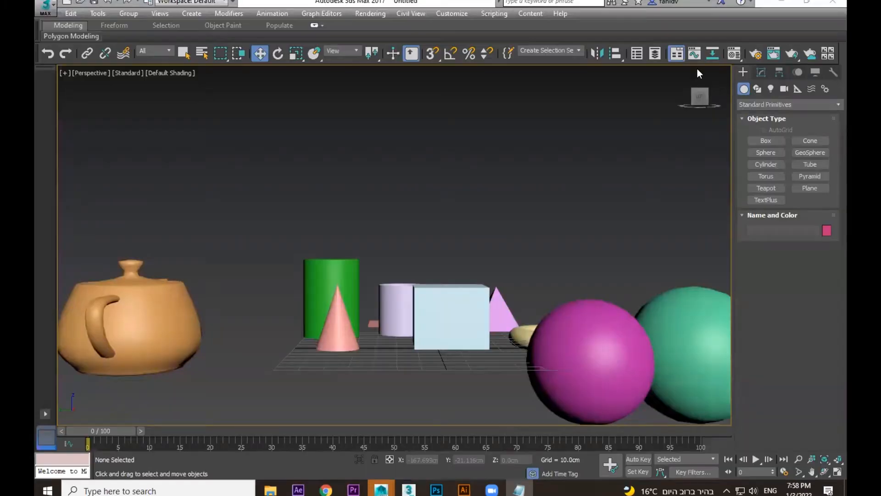
{"action": "key", "text": "t"}
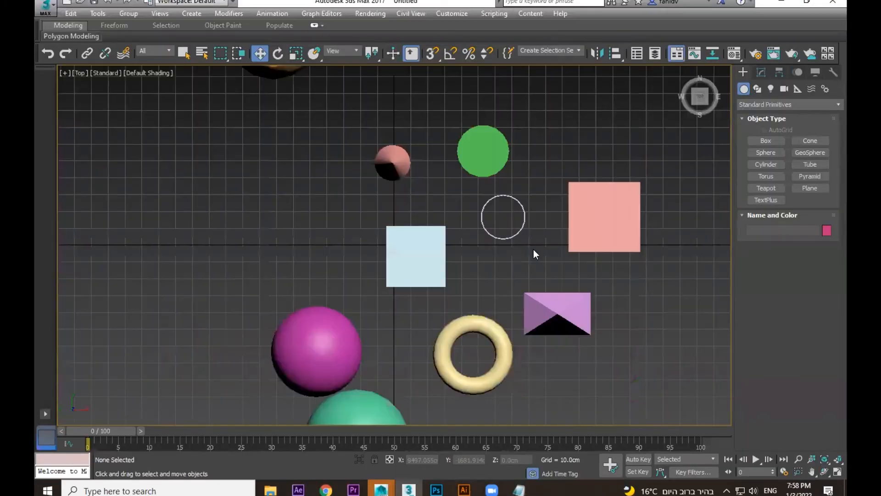
{"action": "left_click", "coordinate": [519, 489]}
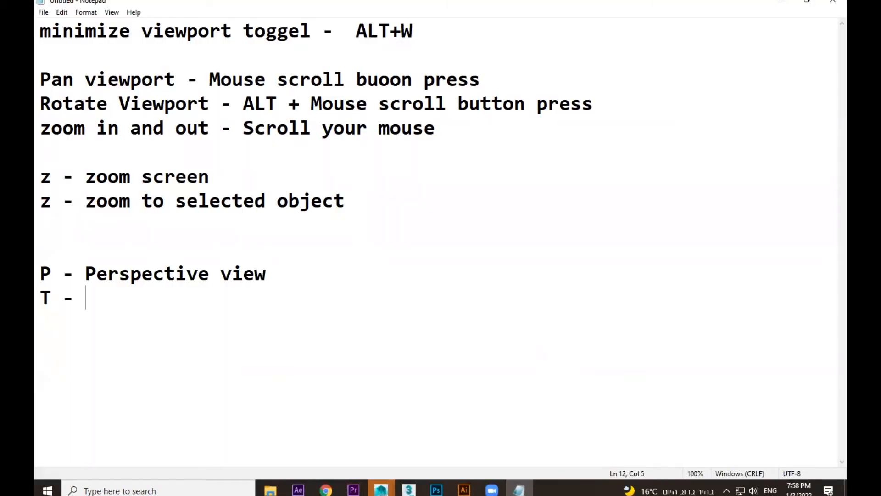
{"action": "type", "text": "T - Top View"}
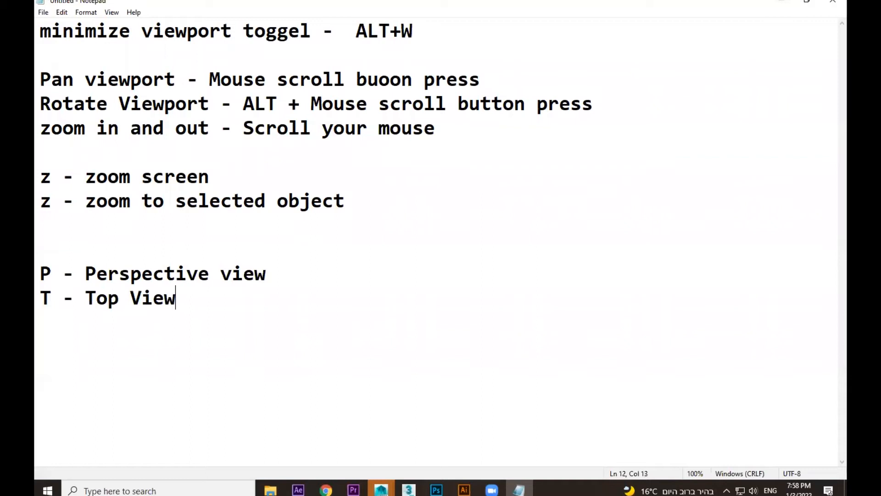
- Change the maximized viewport to Left view in 3ds Max, and add the line "L - Side view" in Notepad
{"action": "left_click", "coordinate": [781, 2]}
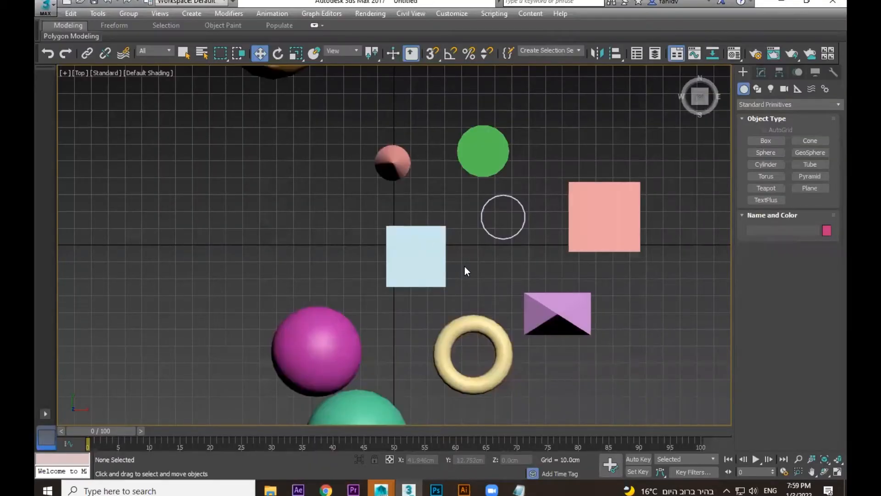
{"action": "middle_click_drag", "start_coordinate": [465, 266], "coordinate": [448, 257]}
{"action": "key", "text": "l"}
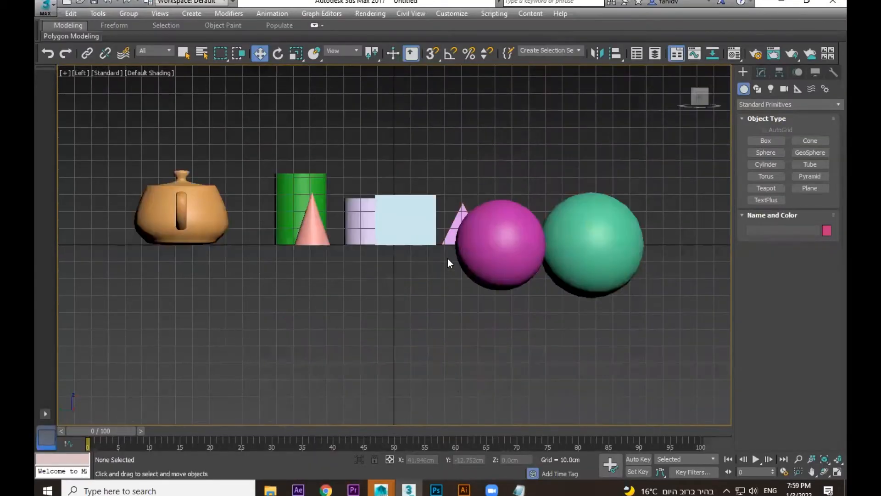
{"action": "left_click", "coordinate": [519, 490]}
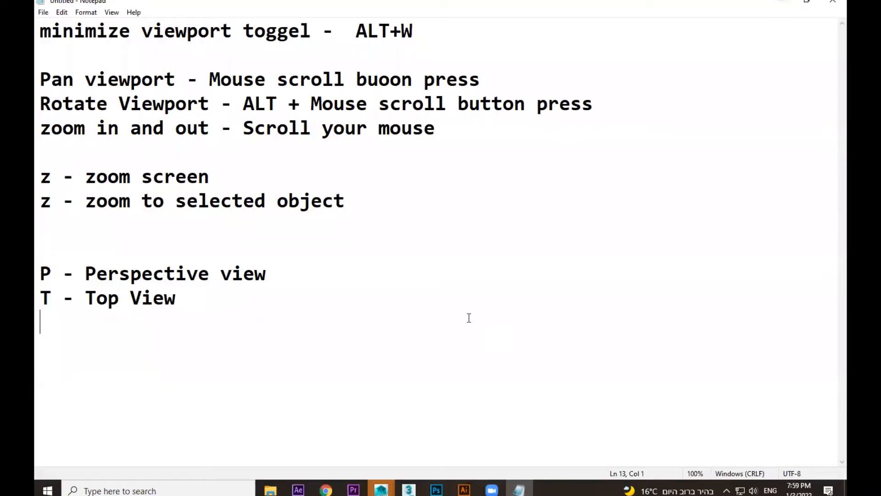
{"action": "type", "text": "L - Side view"}
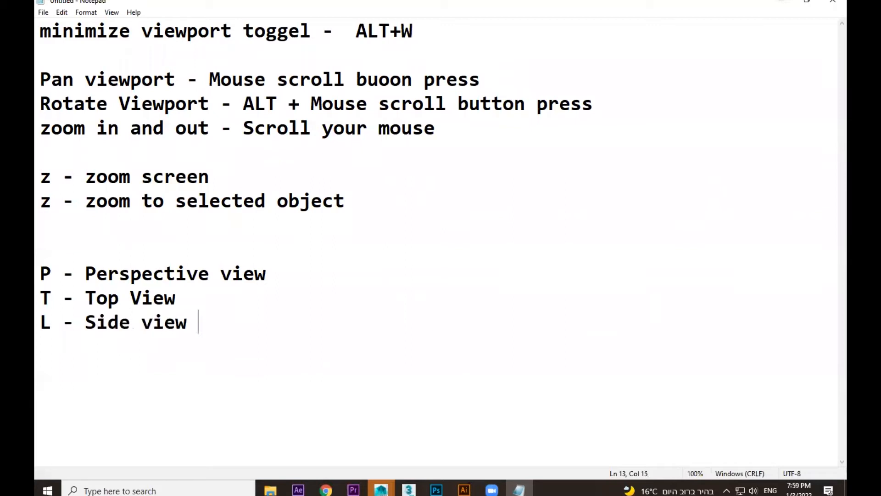
- Look at the Left viewport in 3ds Max, and append "(Left)" to the "L - Side view" line in Notepad
{"action": "key", "text": "alt+Tab"}
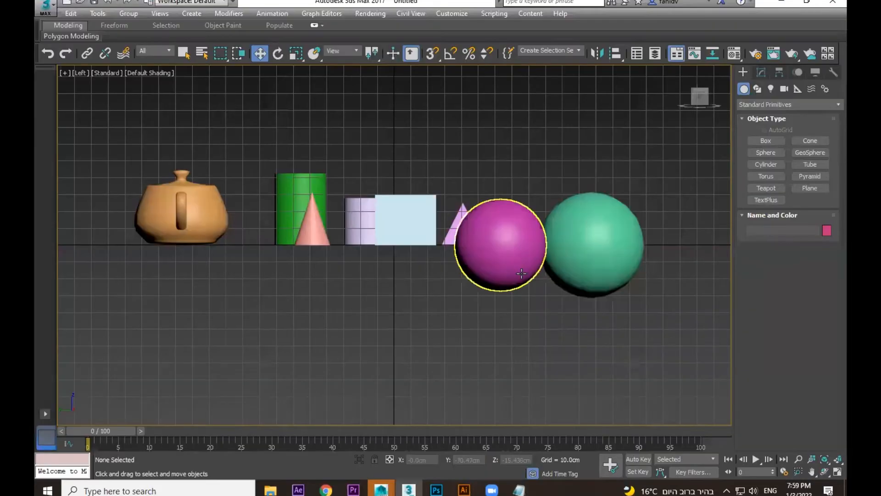
{"action": "key", "text": "r"}
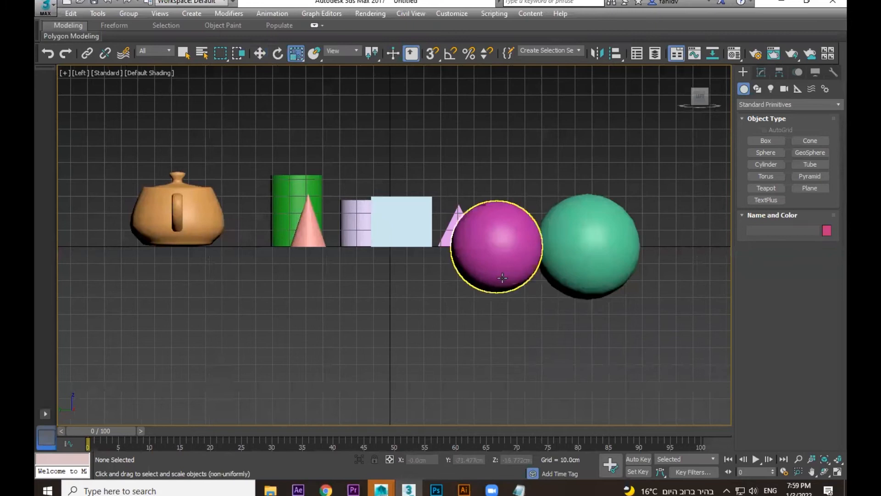
{"action": "left_click", "coordinate": [519, 490]}
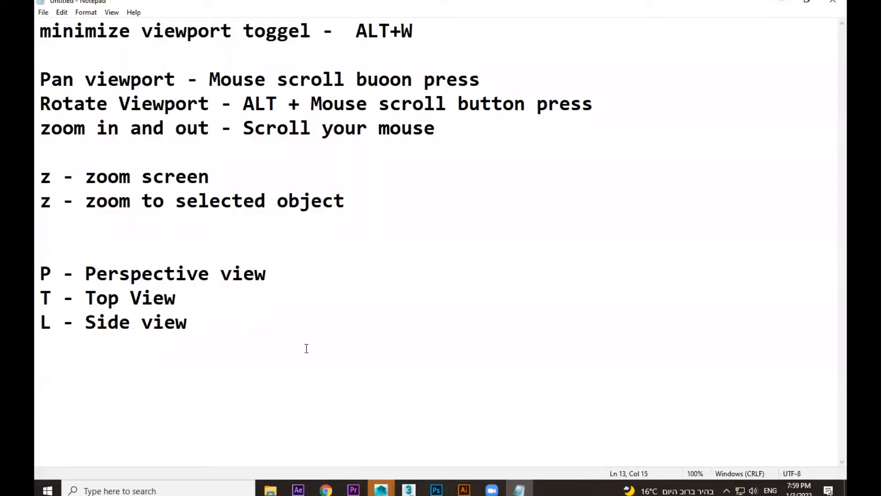
{"action": "type", "text": "()"}
{"action": "type", "text": "Eft"}
{"action": "left_click_drag", "start_coordinate": [232, 322], "coordinate": [221, 321]}
{"action": "type", "text": "eft)"}
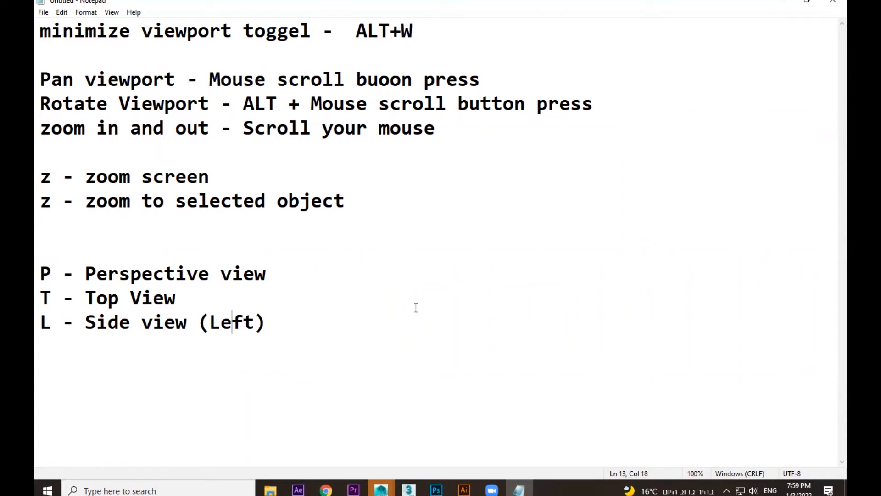
- Change the maximized viewport to Front view in 3ds Max, and add the line "F- Front view" in Notepad
{"action": "left_click", "coordinate": [782, 3]}
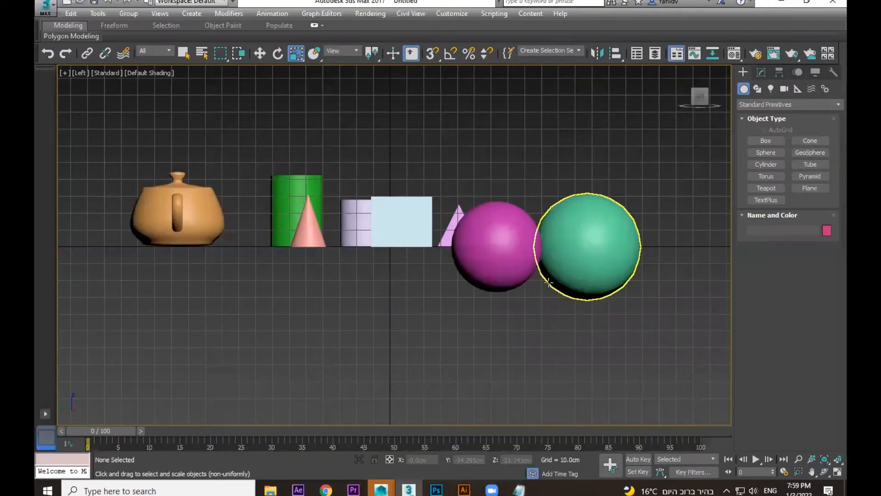
{"action": "middle_click_drag", "start_coordinate": [496, 310], "coordinate": [489, 319]}
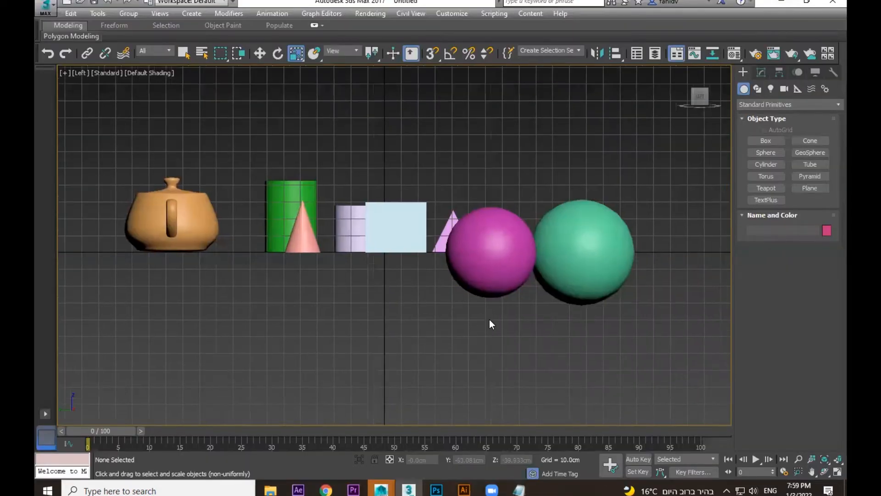
{"action": "key", "text": "f"}
{"action": "left_click", "coordinate": [519, 489]}
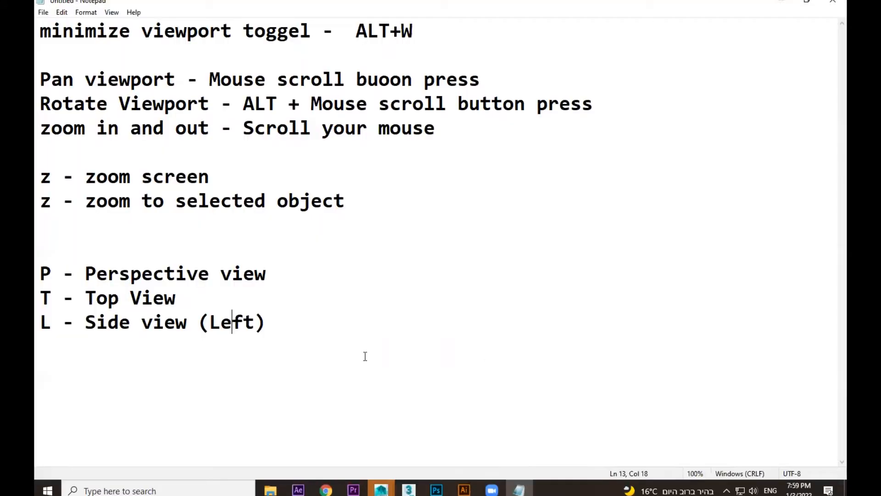
{"action": "left_click", "coordinate": [368, 357]}
{"action": "key", "text": "Return"}
{"action": "type", "text": "F- Front view"}
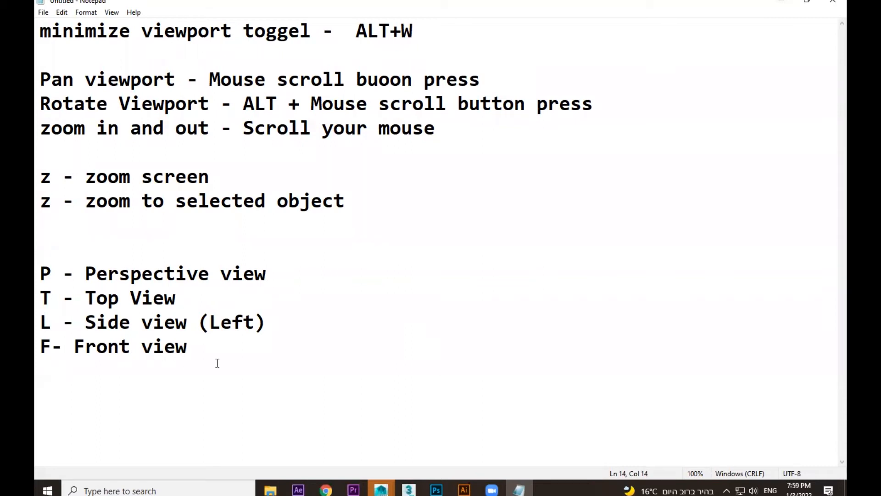
- Highlight the four view shortcuts in Notepad, and cycle the 3ds Max viewport through Perspective, Top, Left, Front and back to an orbited Perspective view
{"action": "left_click_drag", "start_coordinate": [48, 261], "coordinate": [234, 361]}
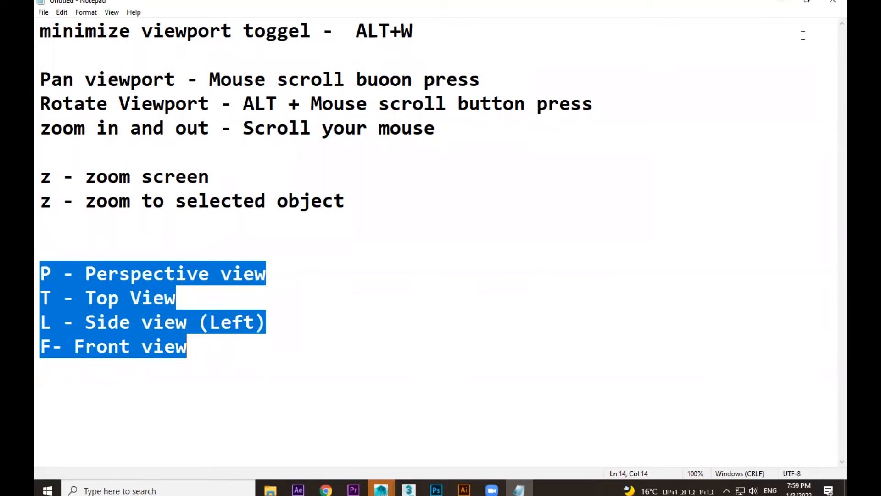
{"action": "left_click", "coordinate": [781, 3]}
{"action": "key", "text": "p"}
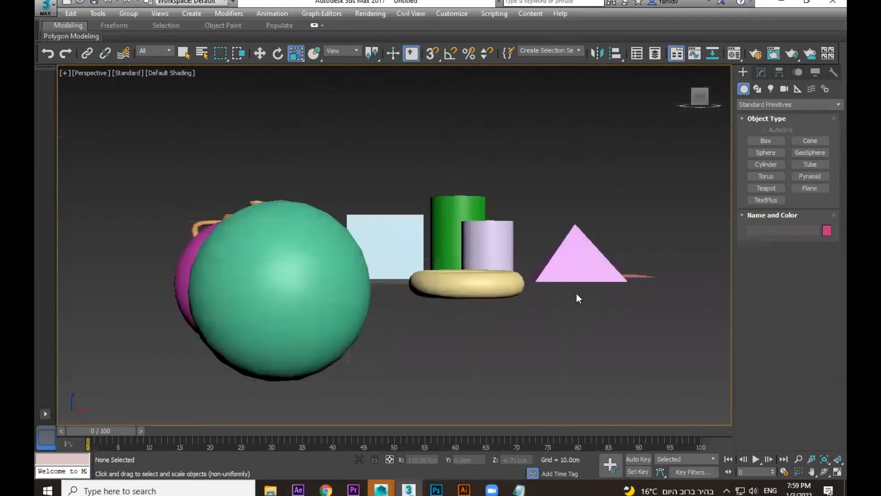
{"action": "middle_click_drag", "start_coordinate": [415, 274], "coordinate": [498, 325], "text": "alt"}
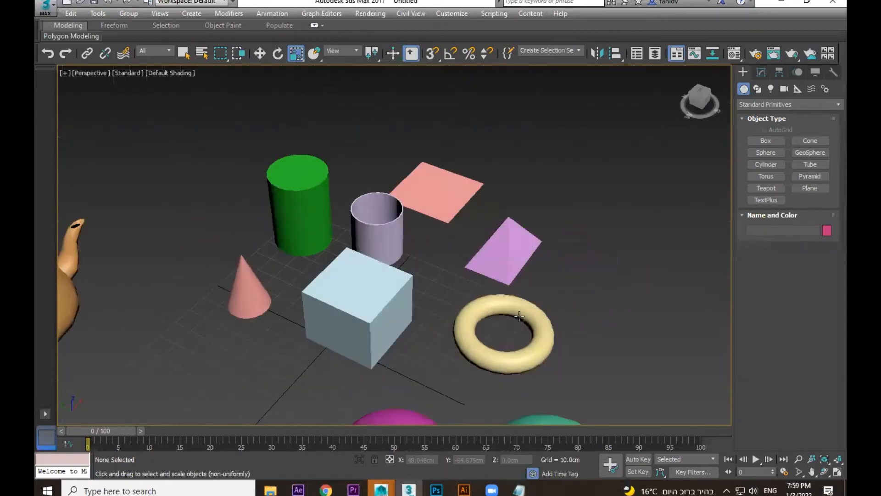
{"action": "key", "text": "t"}
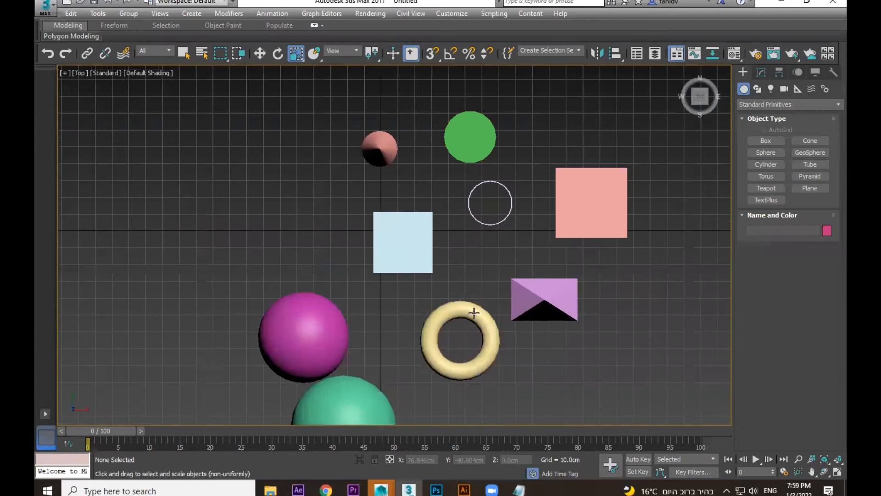
{"action": "key", "text": "l"}
{"action": "middle_click_drag", "start_coordinate": [409, 291], "coordinate": [348, 278]}
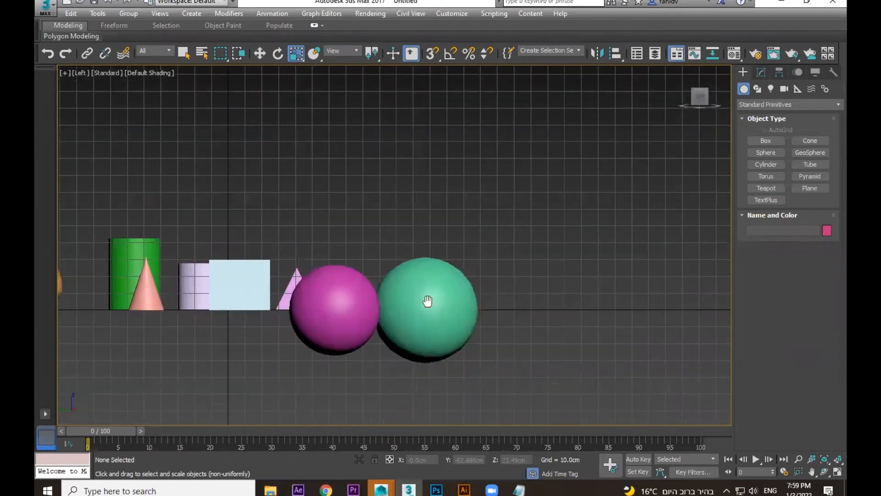
{"action": "key", "text": "f"}
{"action": "key", "text": "p"}
{"action": "middle_click_drag", "start_coordinate": [362, 246], "coordinate": [459, 304], "text": "alt"}
{"action": "middle_click_drag", "start_coordinate": [504, 261], "coordinate": [564, 277], "text": "alt"}
- Move the Perspective view far away from the scene and reframe all objects with Zoom Extents, twice
{"action": "scroll", "coordinate": [519, 276], "scroll_direction": "down", "scroll_amount": 10}
{"action": "middle_click_drag", "start_coordinate": [505, 277], "coordinate": [230, 91]}
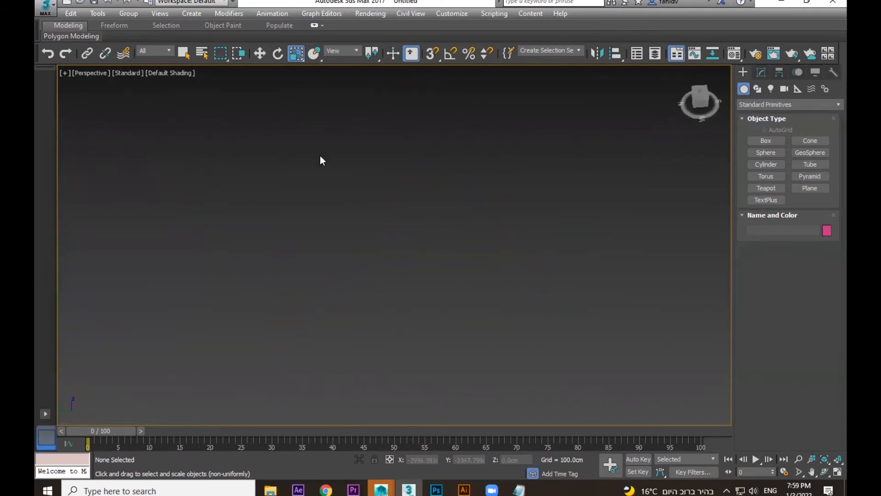
{"action": "key", "text": "z"}
{"action": "scroll", "coordinate": [549, 235], "scroll_direction": "down", "scroll_amount": 10}
{"action": "middle_click_drag", "start_coordinate": [550, 235], "coordinate": [108, 91]}
{"action": "key", "text": "z"}
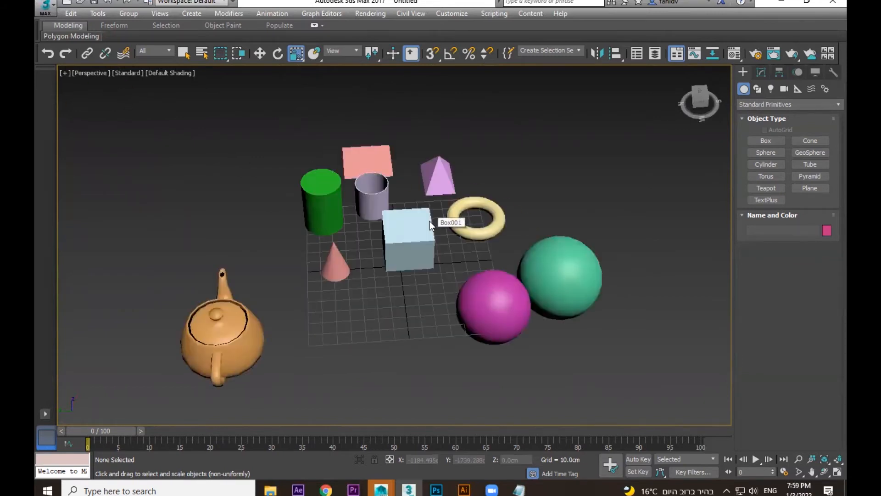
- Select the green geosphere, frame it with Zoom Extents Selected, and return to a distant view of the whole scene
{"action": "left_click", "coordinate": [430, 221]}
{"action": "scroll", "coordinate": [454, 294], "scroll_direction": "down", "scroll_amount": 10}
{"action": "middle_click_drag", "start_coordinate": [475, 330], "coordinate": [448, 285]}
{"action": "left_click", "coordinate": [448, 285]}
{"action": "left_click", "coordinate": [414, 239]}
{"action": "key", "text": "z"}
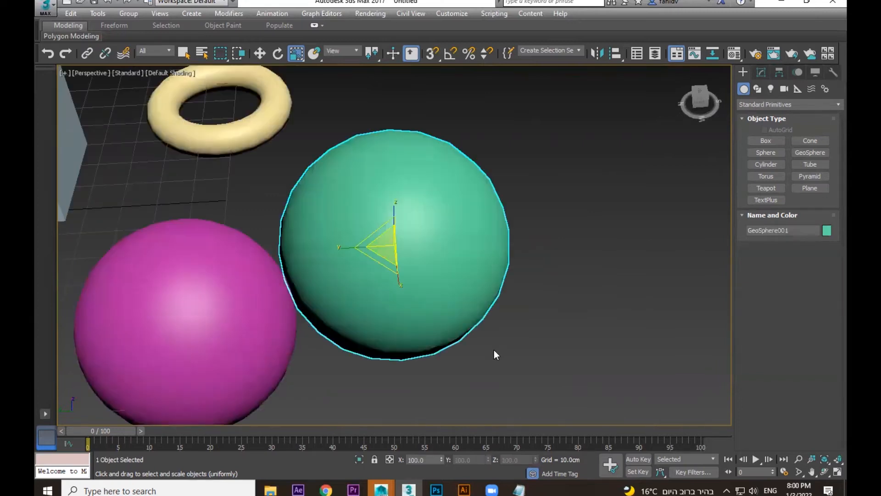
{"action": "scroll", "coordinate": [494, 350], "scroll_direction": "down", "scroll_amount": 10}
{"action": "middle_click_drag", "start_coordinate": [473, 358], "coordinate": [427, 357]}
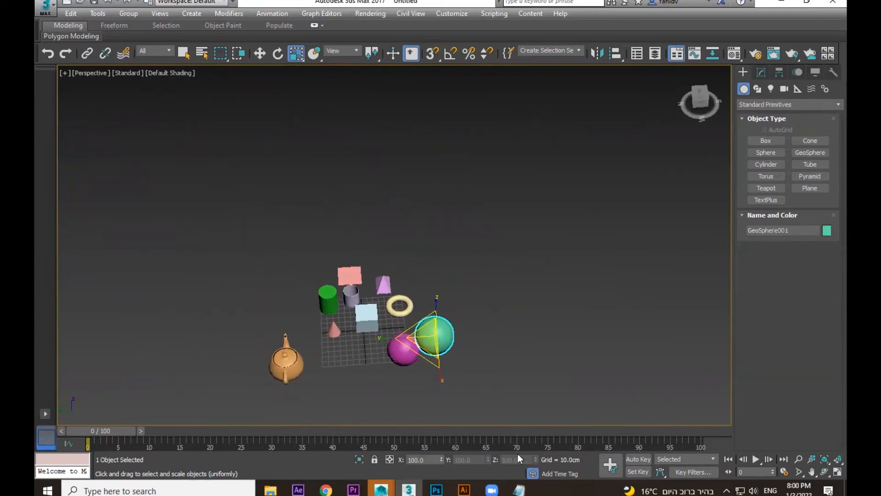
- Switch to Notepad and add a dashed separator line below "F- Front view"
{"action": "left_click", "coordinate": [518, 490]}
{"action": "key", "text": "ctrl+a"}
{"action": "left_click", "coordinate": [234, 253]}
{"action": "left_click", "coordinate": [232, 322]}
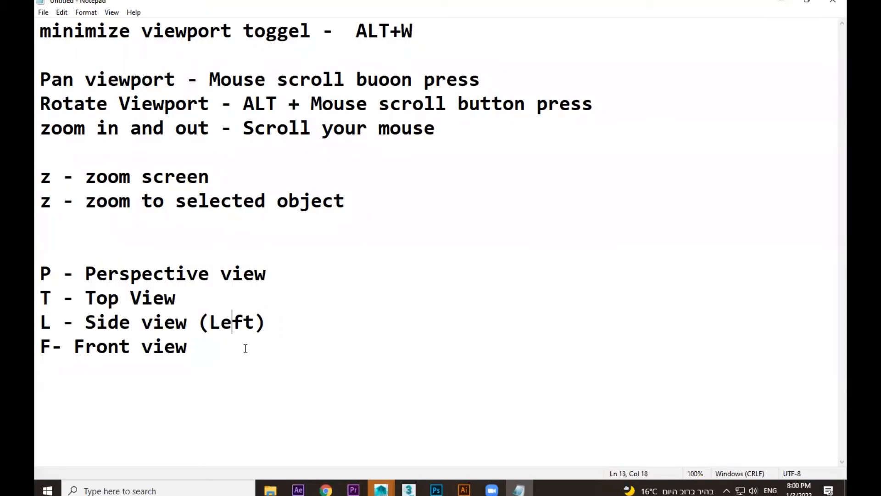
{"action": "type", "text": "-------------------"}
{"action": "key", "text": "Return"}
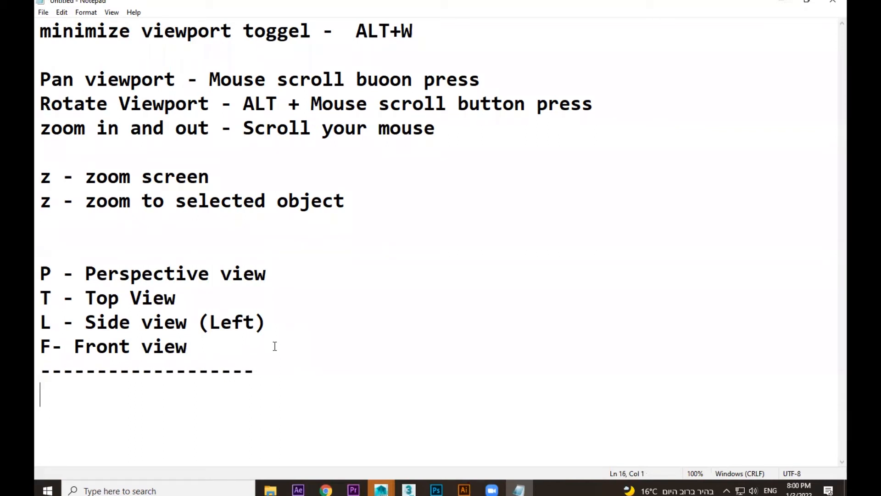
- Add the lines "Q - SELECTION", "W - MOVE TOOL", "E - ROTATE TOOL" and "R - SCALE TOOL" below the separator
{"action": "type", "text": "Q - SE"}
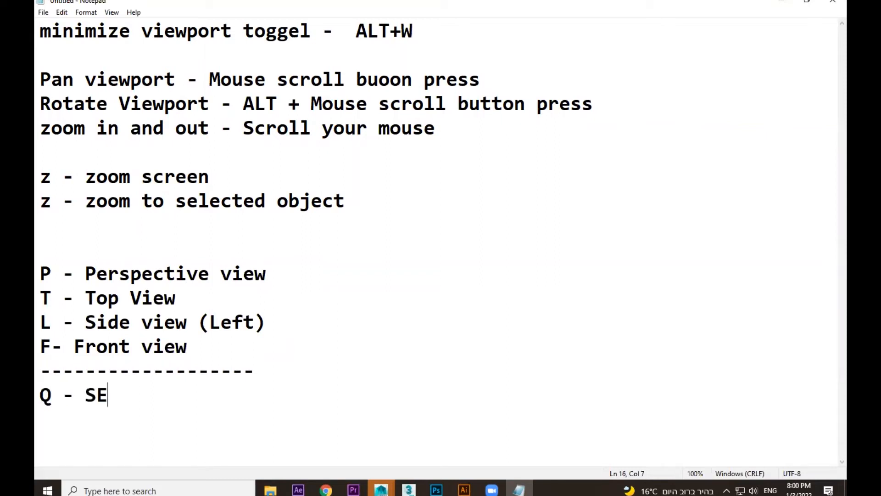
{"action": "type", "text": "LECTION "}
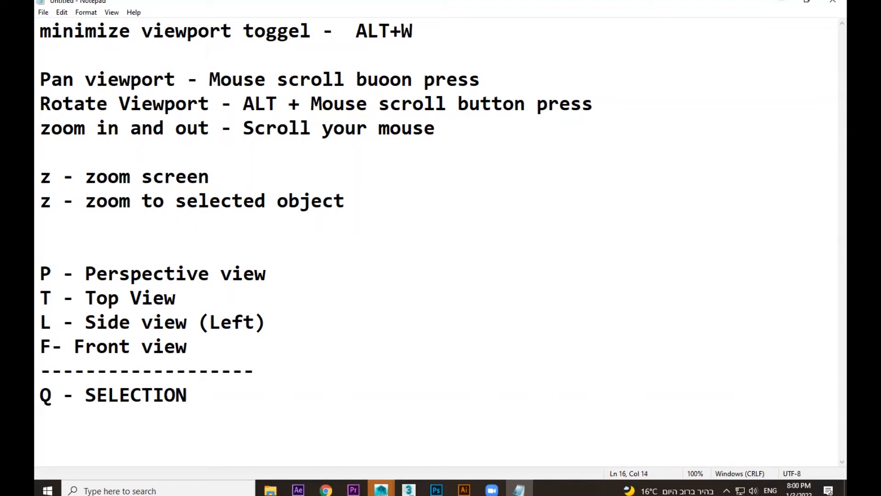
{"action": "type", "text": "W - MOVE TOOL"}
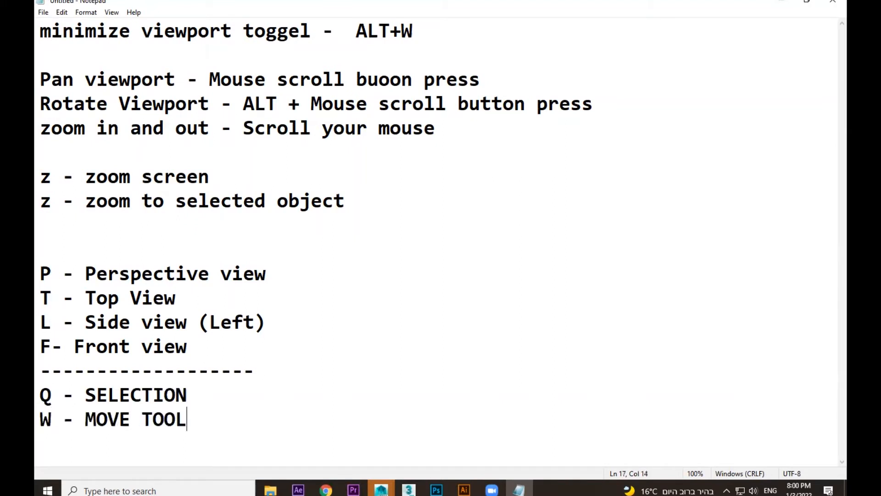
{"action": "key", "text": "Return"}
{"action": "type", "text": "E - ROTATE TOOL"}
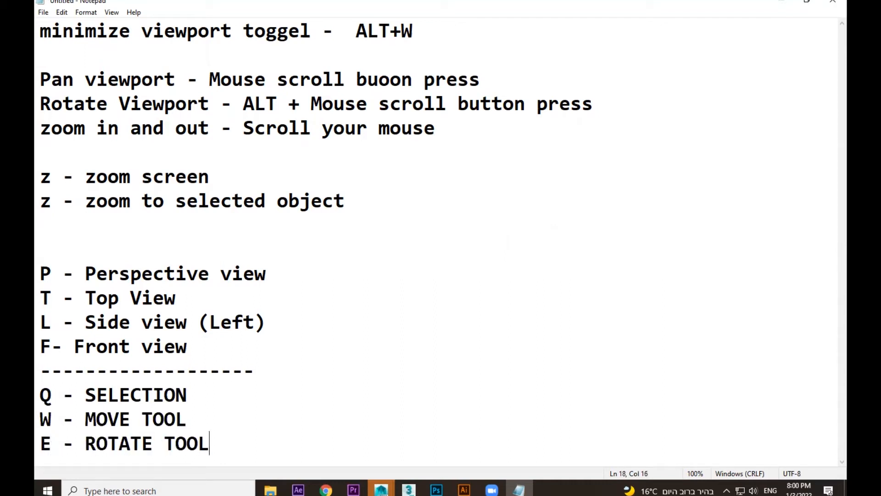
{"action": "key", "text": "Return"}
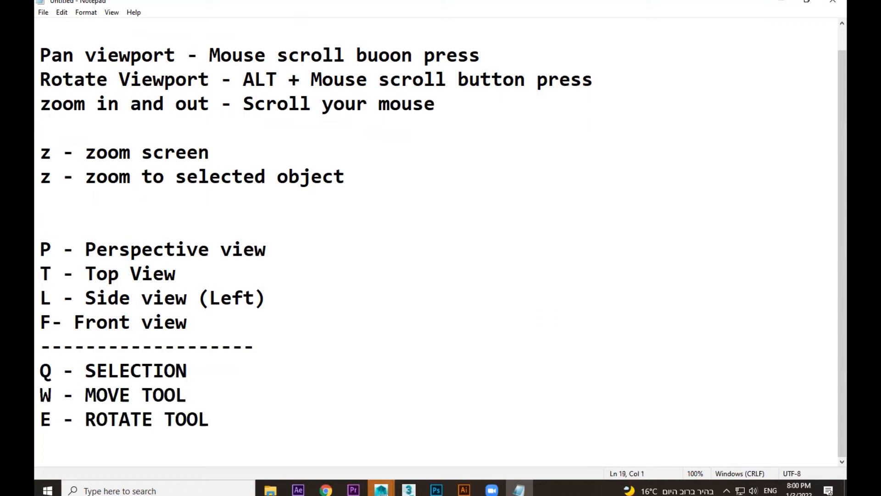
{"action": "type", "text": "R - SCALE TOOL"}
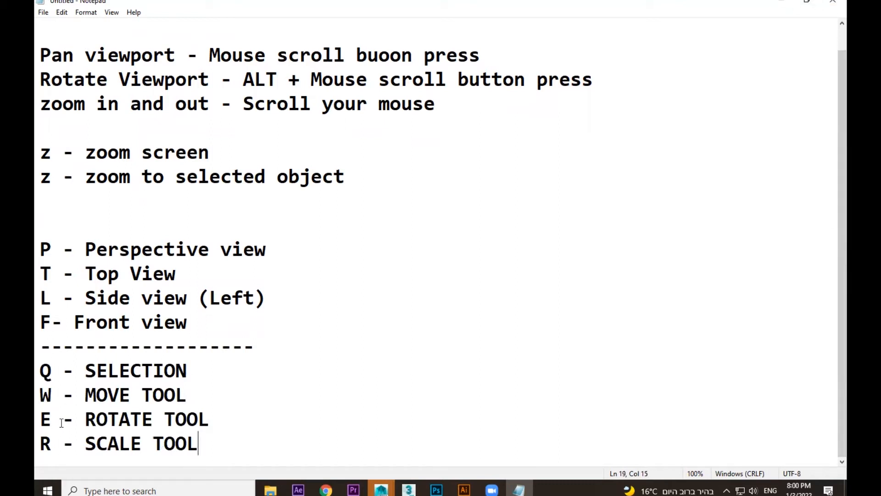
- Return to 3ds Max and select the teapot in a closer, lower Perspective view
{"action": "left_click", "coordinate": [780, 4]}
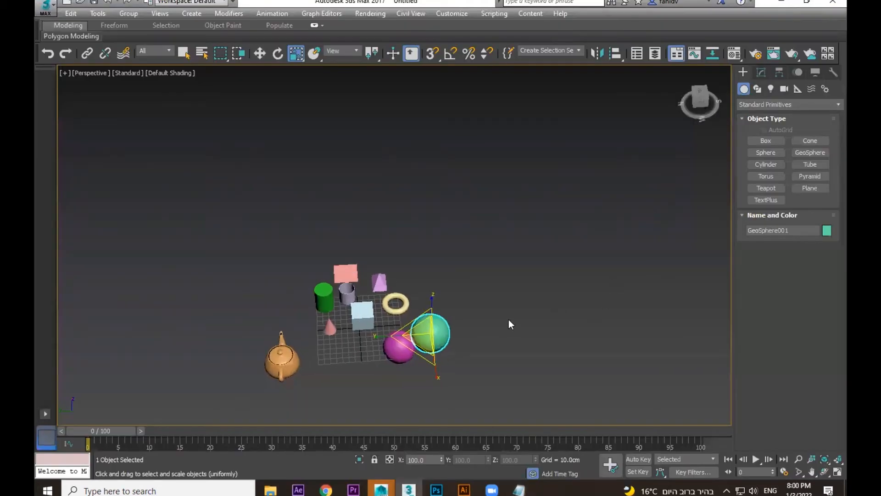
{"action": "scroll", "coordinate": [507, 369], "scroll_direction": "up", "scroll_amount": 2}
{"action": "middle_click_drag", "start_coordinate": [482, 368], "coordinate": [459, 310], "text": "alt"}
{"action": "middle_click_drag", "start_coordinate": [323, 337], "coordinate": [491, 328]}
{"action": "scroll", "coordinate": [347, 328], "scroll_direction": "up", "scroll_amount": 5}
{"action": "left_click", "coordinate": [341, 270]}
{"action": "middle_click_drag", "start_coordinate": [382, 286], "coordinate": [346, 299]}
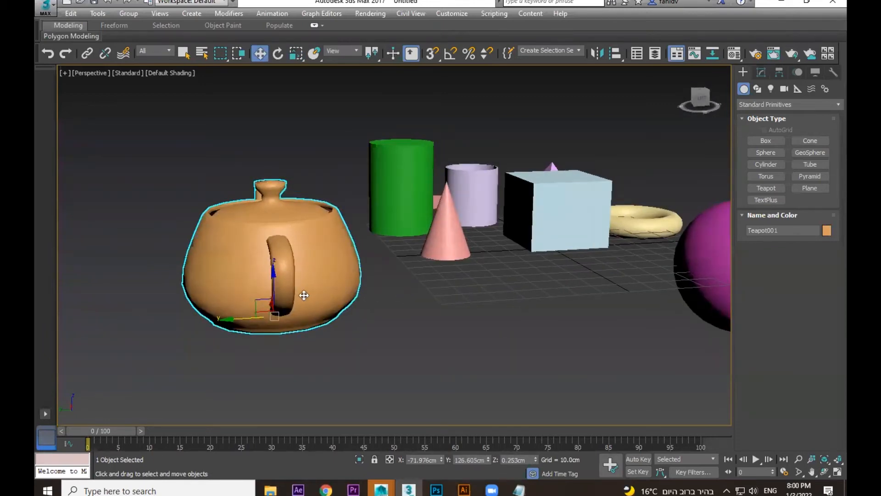
- Activate the Select Object tool with a circular selection region, and region-select the torus and the magenta sphere together
{"action": "key", "text": "q"}
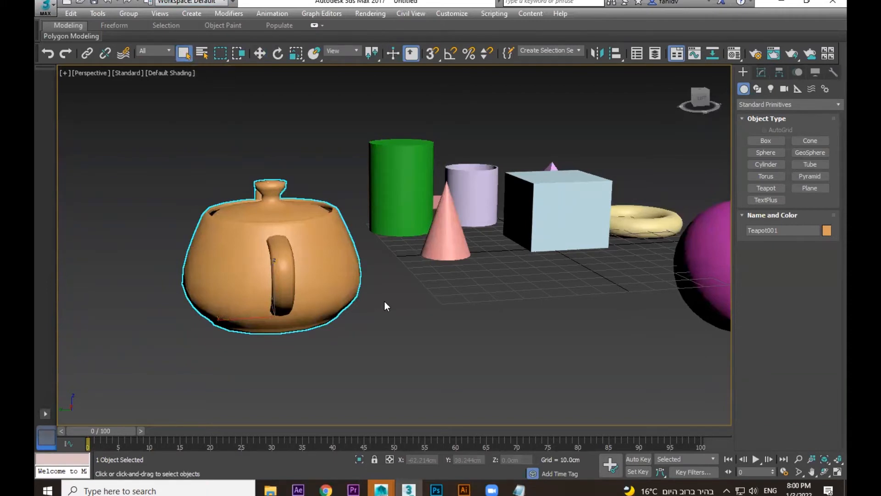
{"action": "key", "text": "q"}
{"action": "left_click_drag", "start_coordinate": [557, 223], "coordinate": [563, 249]}
{"action": "left_click_drag", "start_coordinate": [652, 221], "coordinate": [696, 282]}
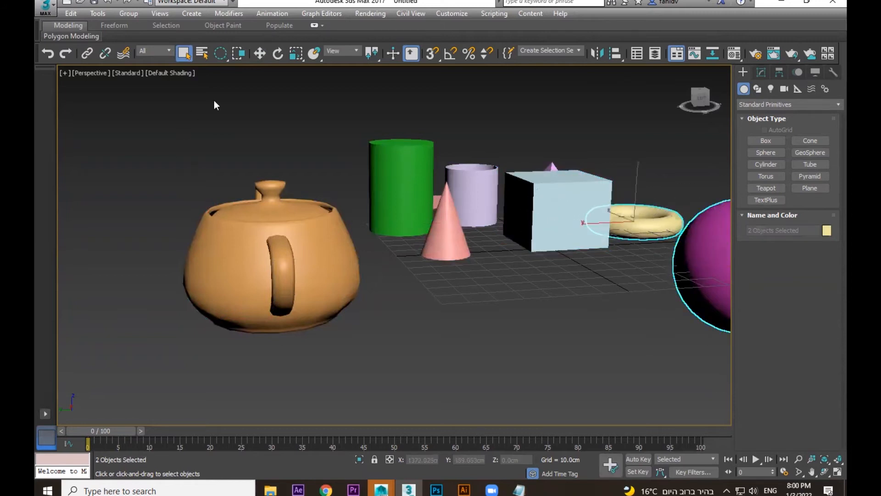
- Set the selection region to rectangular, and practise region selections across the scene until all ten objects are selected
{"action": "left_click", "coordinate": [225, 58]}
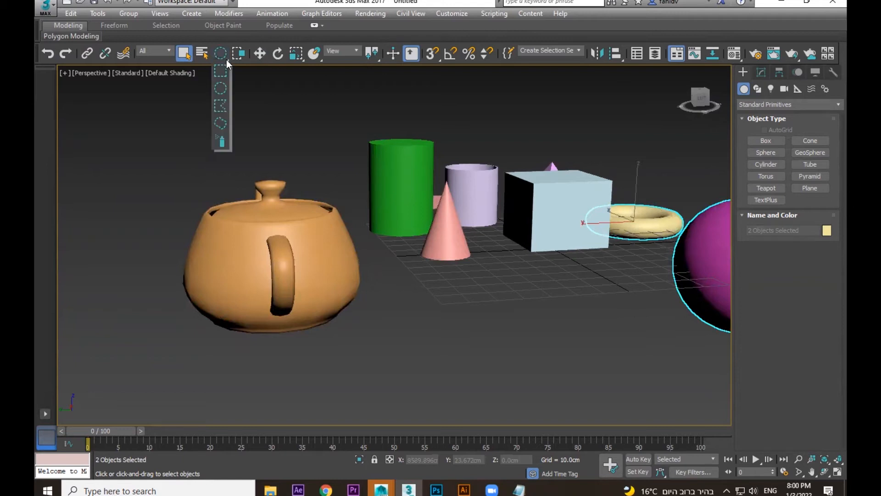
{"action": "left_click", "coordinate": [228, 53]}
{"action": "left_click", "coordinate": [227, 76]}
{"action": "left_click_drag", "start_coordinate": [560, 106], "coordinate": [416, 240]}
{"action": "left_click_drag", "start_coordinate": [276, 120], "coordinate": [447, 299]}
{"action": "scroll", "coordinate": [411, 267], "scroll_direction": "down", "scroll_amount": 4}
{"action": "middle_click_drag", "start_coordinate": [411, 264], "coordinate": [291, 278]}
{"action": "left_click_drag", "start_coordinate": [557, 172], "coordinate": [345, 299]}
{"action": "left_click_drag", "start_coordinate": [446, 237], "coordinate": [186, 287]}
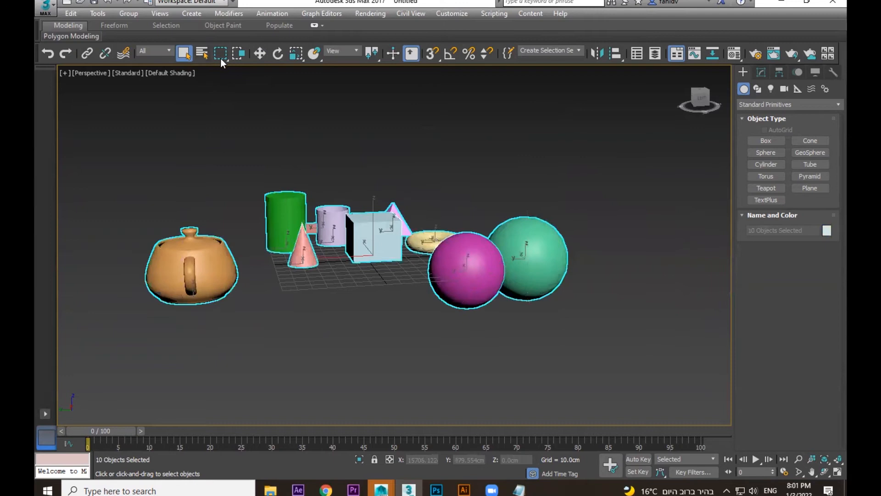
- Keep the rectangular selection region, clear the selection, and reselect all the objects by enclosing the whole group
{"action": "mouse_move", "coordinate": [223, 59]}
{"action": "left_mouse_down"}
{"action": "mouse_move", "coordinate": [221, 106]}
{"action": "mouse_move", "coordinate": [225, 72]}
{"action": "left_mouse_up"}
{"action": "left_click_drag", "start_coordinate": [615, 136], "coordinate": [192, 357]}
{"action": "left_click_drag", "start_coordinate": [592, 126], "coordinate": [93, 363]}
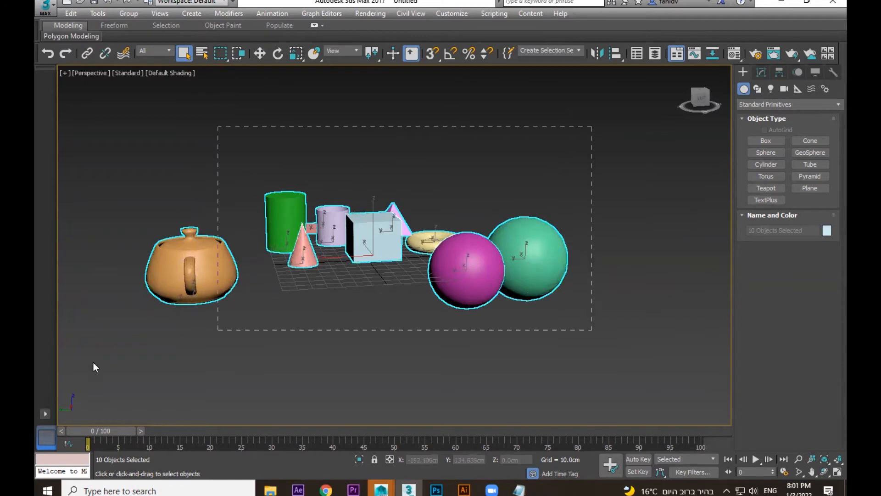
{"action": "left_click", "coordinate": [407, 369]}
{"action": "left_click_drag", "start_coordinate": [612, 154], "coordinate": [112, 345]}
- Highlight the "Q - SELECTION" line in Notepad, and deselect all objects back in 3ds Max
{"action": "left_click", "coordinate": [519, 489]}
{"action": "left_click_drag", "start_coordinate": [52, 395], "coordinate": [188, 394]}
{"action": "left_click", "coordinate": [781, 3]}
{"action": "left_click", "coordinate": [566, 321]}
- Activate the Move tool, pick the teapot and both spheres in turn, and raise the green geosphere to a Z position of about 36 cm
{"action": "key", "text": "w"}
{"action": "left_click", "coordinate": [541, 240]}
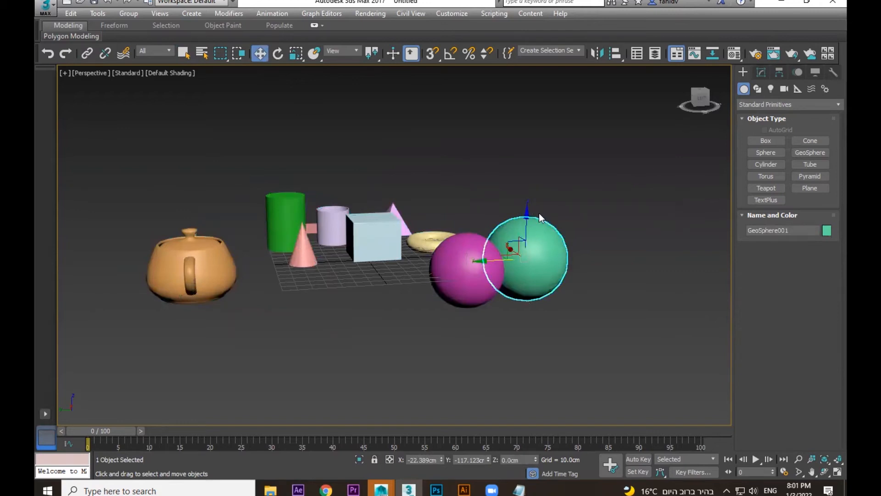
{"action": "left_click", "coordinate": [193, 259]}
{"action": "left_click", "coordinate": [465, 237]}
{"action": "scroll", "coordinate": [478, 245], "scroll_direction": "up", "scroll_amount": 3}
{"action": "left_click", "coordinate": [546, 224]}
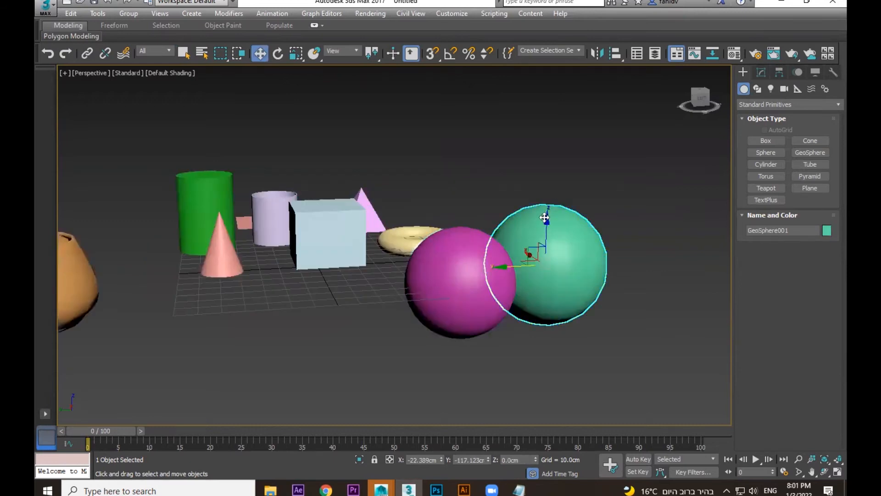
{"action": "left_click_drag", "start_coordinate": [544, 218], "coordinate": [541, 269]}
{"action": "scroll", "coordinate": [560, 299], "scroll_direction": "down", "scroll_amount": 3}
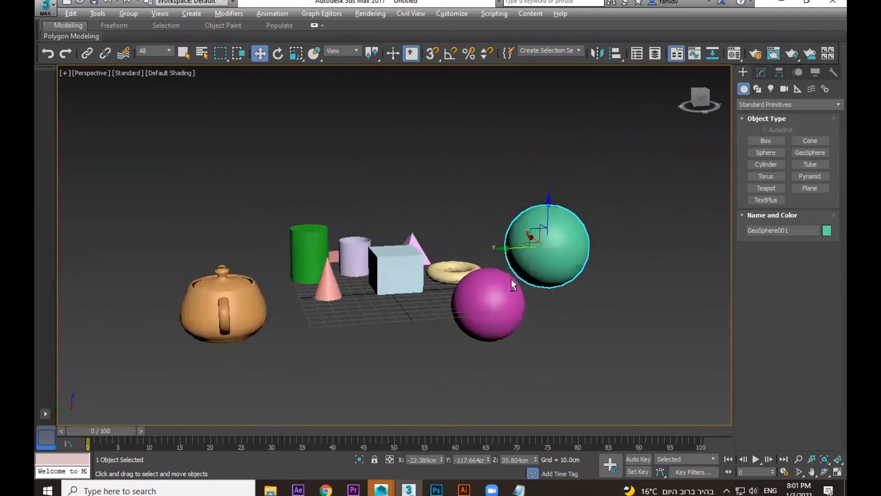
- Move the green geosphere freehand to about X -56 cm, Y -92 cm and Z 69 cm
{"action": "middle_click_drag", "start_coordinate": [512, 279], "coordinate": [517, 223], "text": "alt"}
{"action": "left_click_drag", "start_coordinate": [511, 221], "coordinate": [564, 197]}
{"action": "left_click_drag", "start_coordinate": [532, 243], "coordinate": [546, 220]}
{"action": "middle_click_drag", "start_coordinate": [605, 333], "coordinate": [565, 310]}
{"action": "left_click_drag", "start_coordinate": [561, 222], "coordinate": [574, 236]}
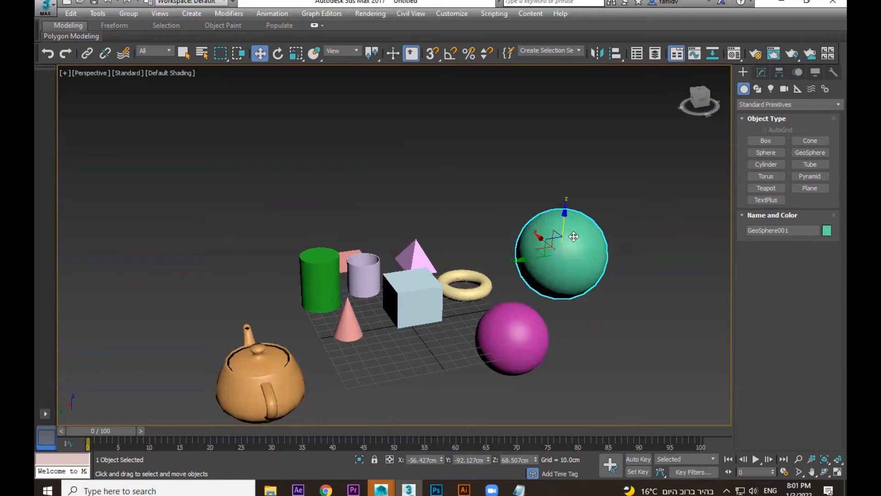
- Switch to Notepad, highlight the "W - MOVE TOOL" line, and return to 3ds Max
{"action": "key", "text": "alt+Tab"}
{"action": "left_click_drag", "start_coordinate": [186, 394], "coordinate": [41, 399]}
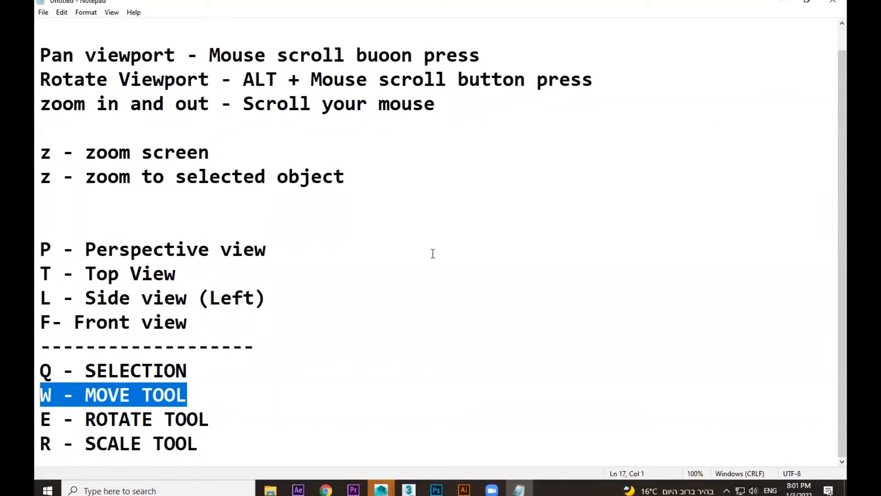
{"action": "key", "text": "alt+Tab"}
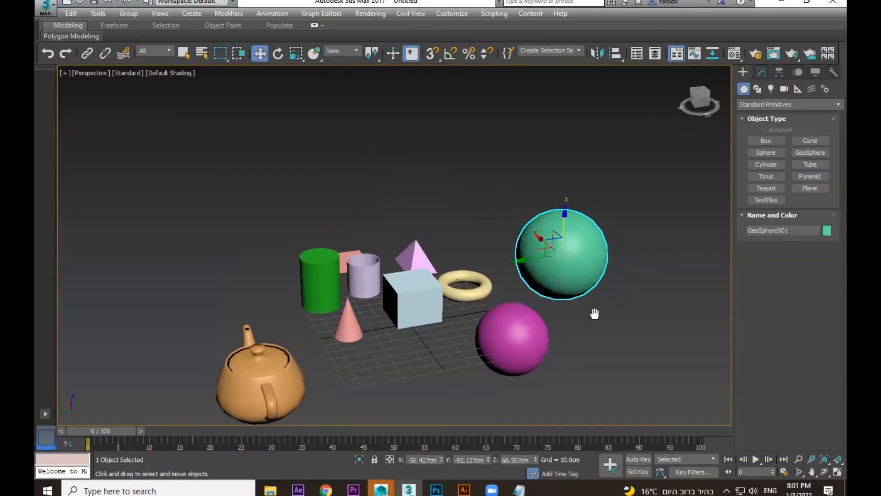
- Select the light blue box, activate the Rotate tool, and rotate the box about 5 degrees around X
{"action": "left_click", "coordinate": [455, 305]}
{"action": "scroll", "coordinate": [457, 305], "scroll_direction": "up", "scroll_amount": 5}
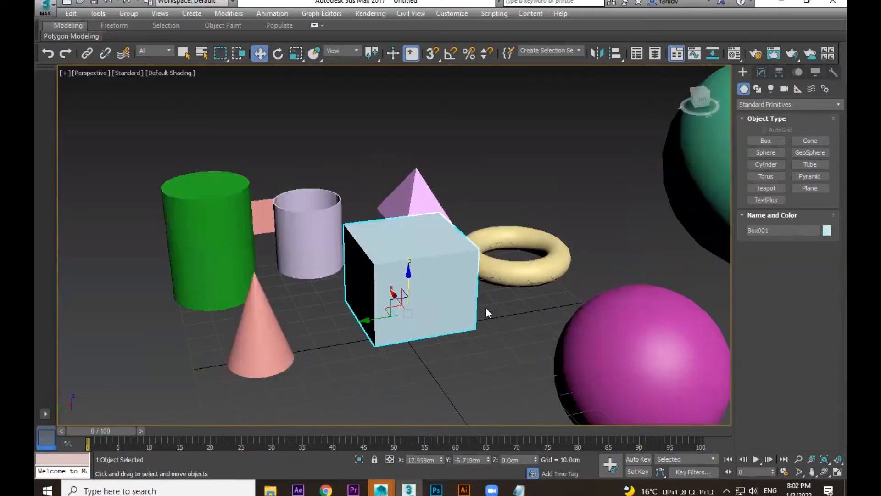
{"action": "key", "text": "e"}
{"action": "middle_click_drag", "start_coordinate": [482, 303], "coordinate": [511, 303]}
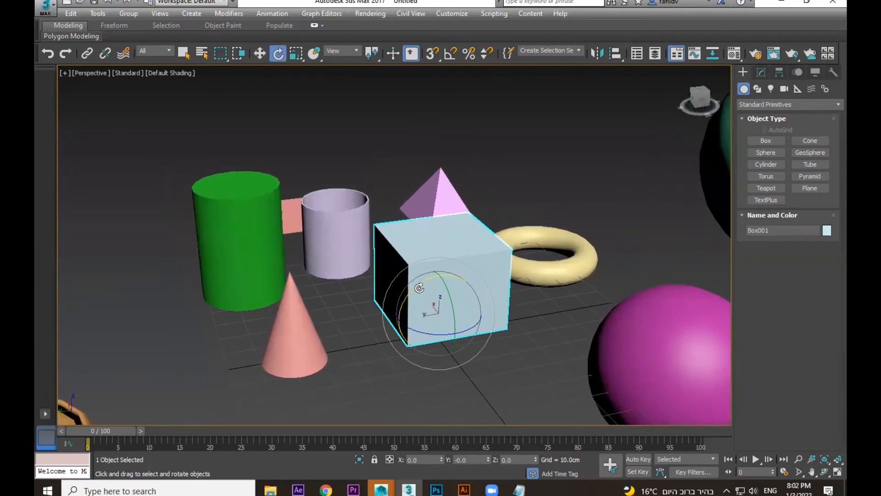
{"action": "left_click_drag", "start_coordinate": [424, 281], "coordinate": [427, 294]}
- Rotate the light blue box further around its X axis, and undo the rotations
{"action": "middle_click_drag", "start_coordinate": [209, 370], "coordinate": [69, 414]}
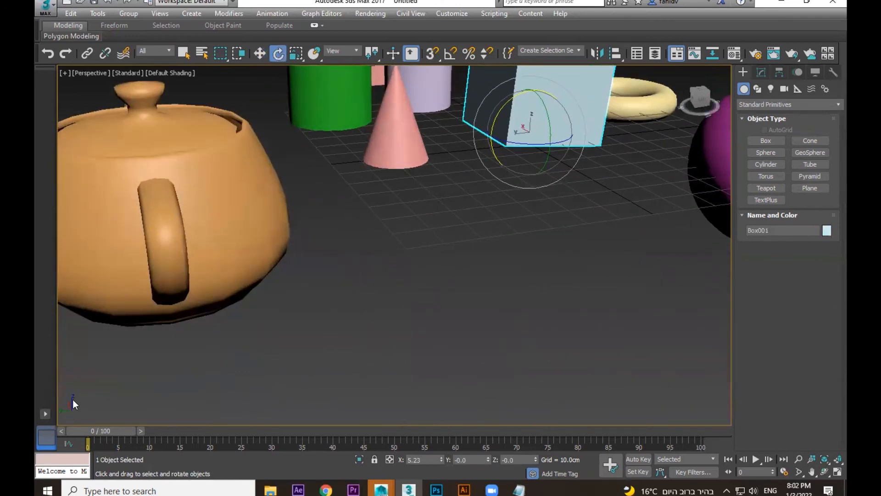
{"action": "scroll", "coordinate": [522, 285], "scroll_direction": "down", "scroll_amount": 6}
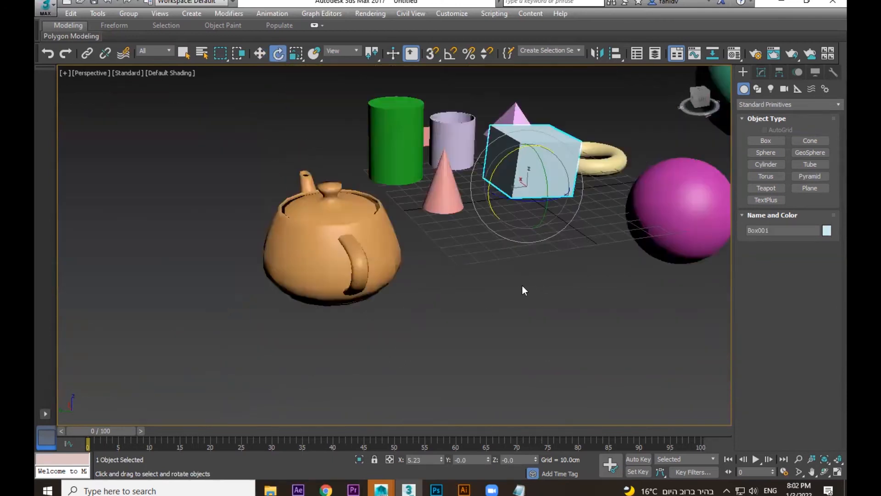
{"action": "scroll", "coordinate": [441, 266], "scroll_direction": "up", "scroll_amount": 5}
{"action": "left_click_drag", "start_coordinate": [453, 249], "coordinate": [454, 267]}
{"action": "key", "text": "ctrl+z"}
{"action": "key", "text": "ctrl+z"}
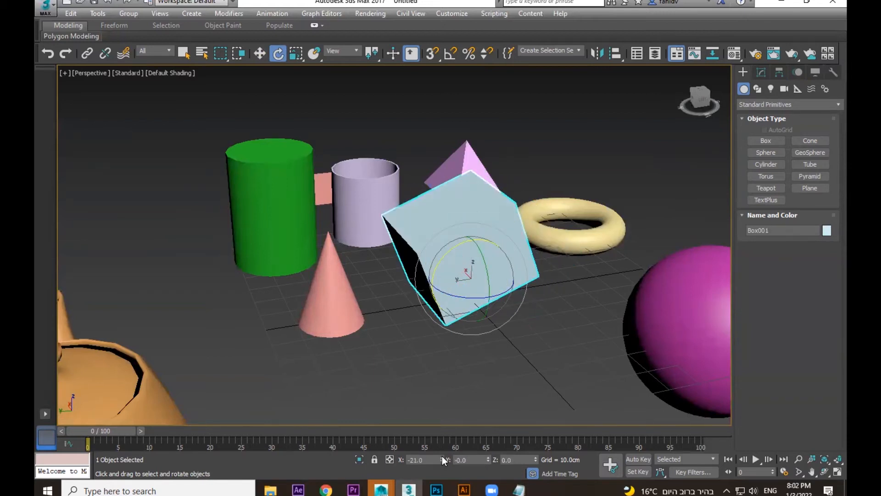
- Set the box's X rotation to 50 degrees, and change it to -143 degrees
{"action": "double_click", "coordinate": [438, 459]}
{"action": "type", "text": "50"}
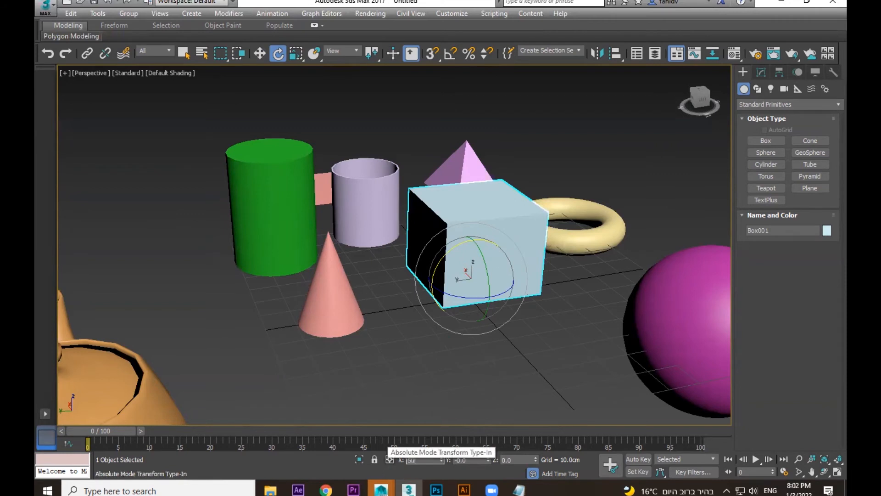
{"action": "key", "text": "Return"}
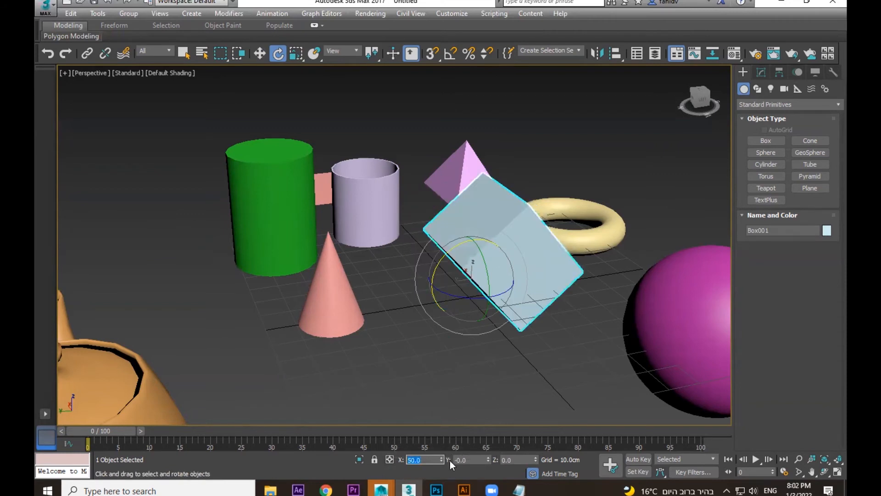
{"action": "key", "text": "Return"}
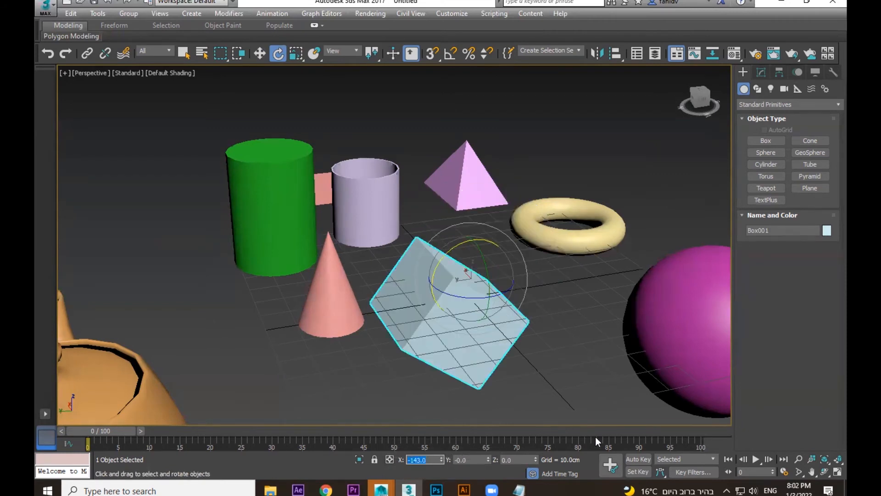
- Set the box's X rotation to -50 degrees, and rotate it freehand to about 2.4 degrees in X and -13.7 degrees in Z
{"action": "type", "text": "-50"}
{"action": "key", "text": "Return"}
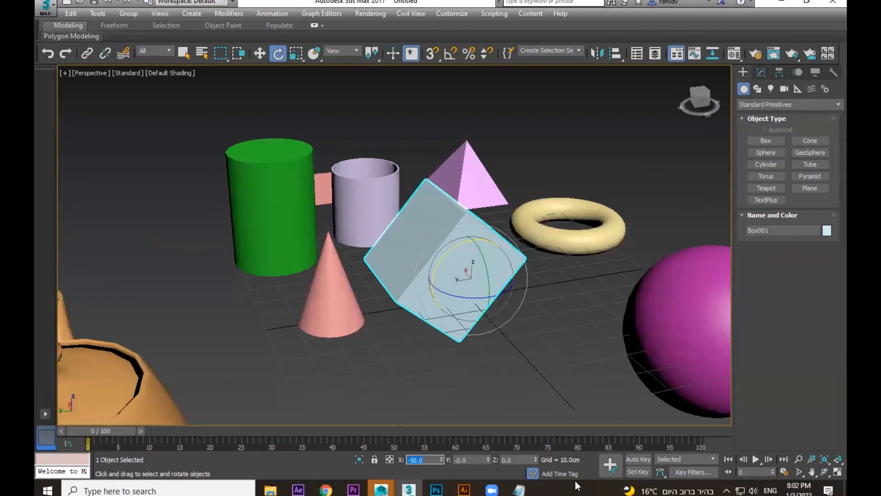
{"action": "left_click_drag", "start_coordinate": [438, 296], "coordinate": [471, 295]}
{"action": "left_click_drag", "start_coordinate": [532, 295], "coordinate": [501, 321]}
- Activate the Move tool, and set the box's X and Y positions to 0
{"action": "key", "text": "w"}
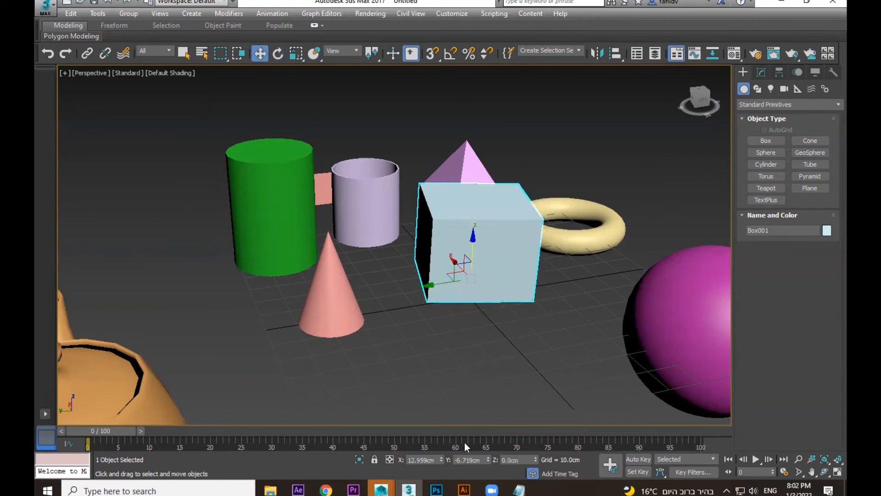
{"action": "double_click", "coordinate": [436, 461]}
{"action": "type", "text": "0"}
{"action": "key", "text": "Return"}
{"action": "key", "text": "Tab"}
{"action": "type", "text": "0"}
{"action": "key", "text": "Return"}
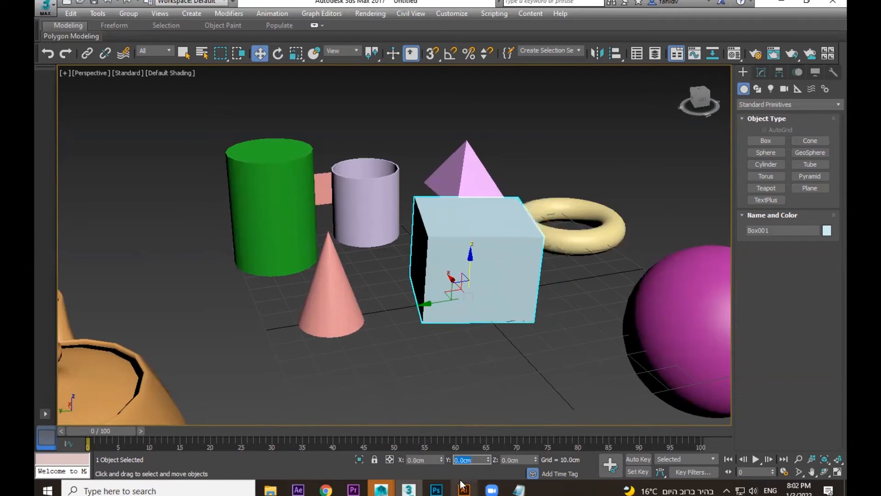
- Set the box's position to Y 50 cm and Z 20 cm, and undo the position changes
{"action": "key", "text": "Return"}
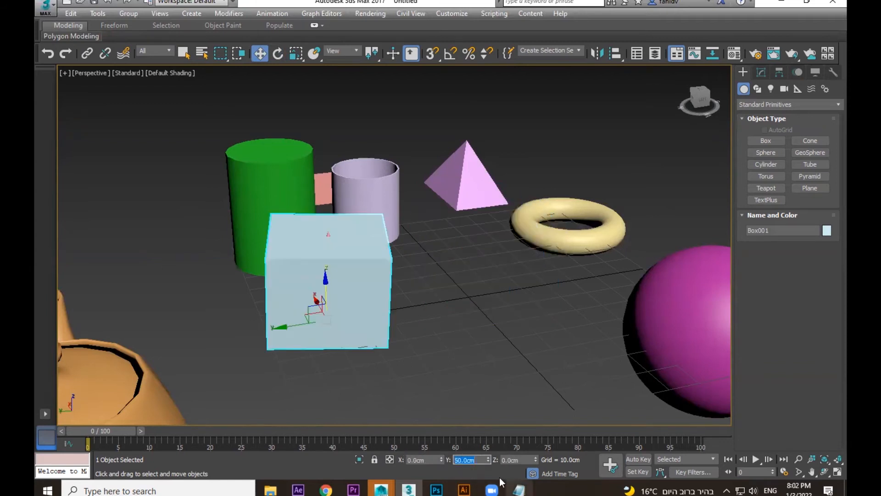
{"action": "key", "text": "Tab"}
{"action": "type", "text": "20"}
{"action": "key", "text": "Return"}
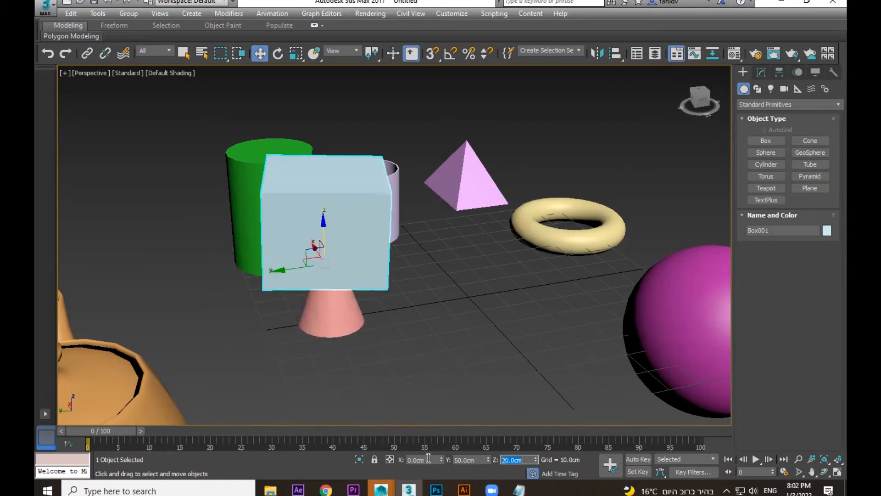
{"action": "key", "text": "ctrl+z"}
{"action": "key", "text": "ctrl+z"}
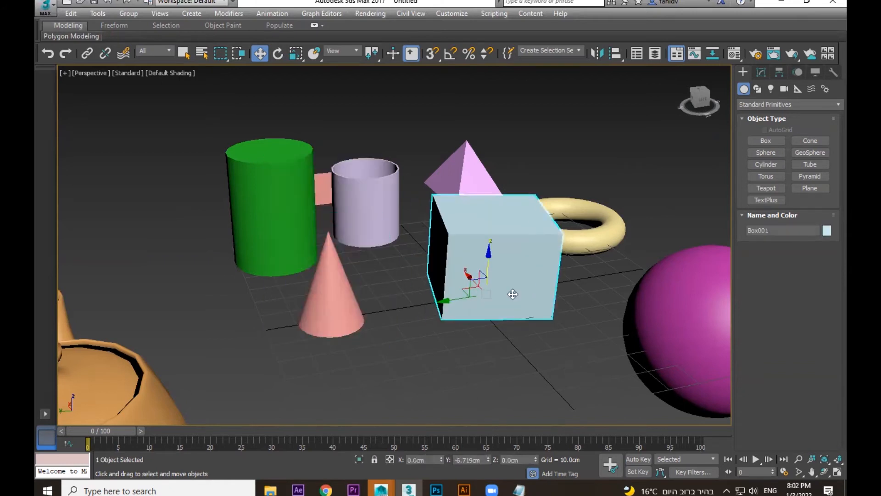
- Activate the Rotate tool, and try rotating the box around its gizmo axes from several viewing angles, cancelling each rotation
{"action": "key", "text": "e"}
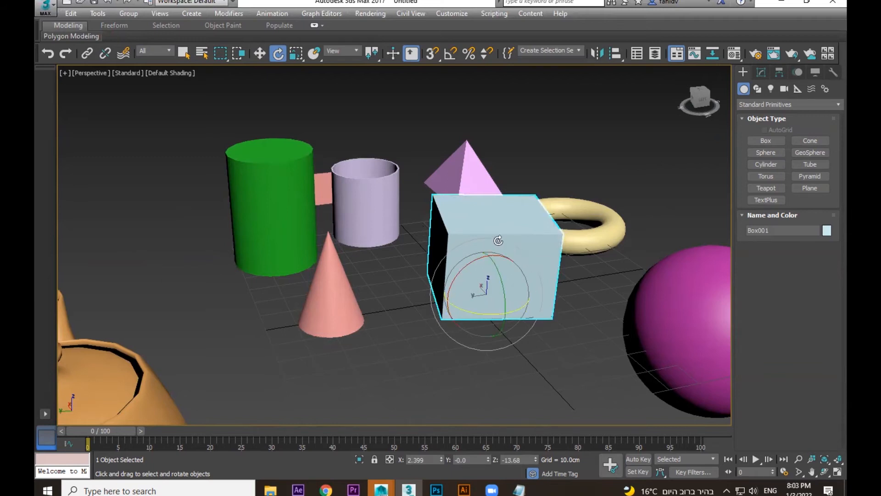
{"action": "left_click_drag", "start_coordinate": [461, 242], "coordinate": [501, 266]}
{"action": "right_click", "coordinate": [501, 266]}
{"action": "middle_click_drag", "start_coordinate": [551, 393], "coordinate": [544, 375], "text": "alt"}
{"action": "middle_click_drag", "start_coordinate": [537, 299], "coordinate": [542, 365], "text": "alt"}
{"action": "left_click_drag", "start_coordinate": [515, 223], "coordinate": [523, 368]}
{"action": "middle_click_drag", "start_coordinate": [526, 373], "coordinate": [539, 237], "text": "alt"}
{"action": "left_click_drag", "start_coordinate": [539, 234], "coordinate": [565, 247]}
{"action": "right_click", "coordinate": [565, 250]}
- Try rotating the box freely around several axes at once, undoing or cancelling each rotation
{"action": "middle_click_drag", "start_coordinate": [561, 270], "coordinate": [529, 275], "text": "alt"}
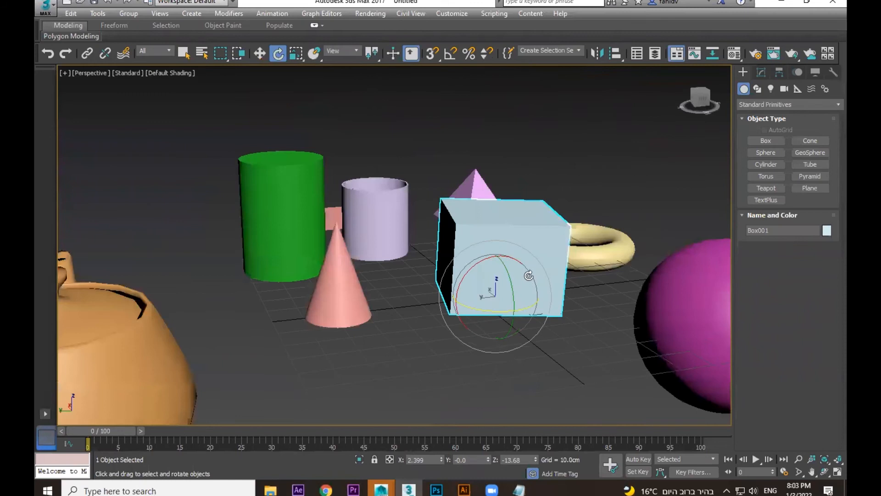
{"action": "mouse_move", "coordinate": [530, 274]}
{"action": "left_mouse_down"}
{"action": "mouse_move", "coordinate": [528, 285]}
{"action": "mouse_move", "coordinate": [501, 262]}
{"action": "mouse_move", "coordinate": [532, 283]}
{"action": "left_mouse_up"}
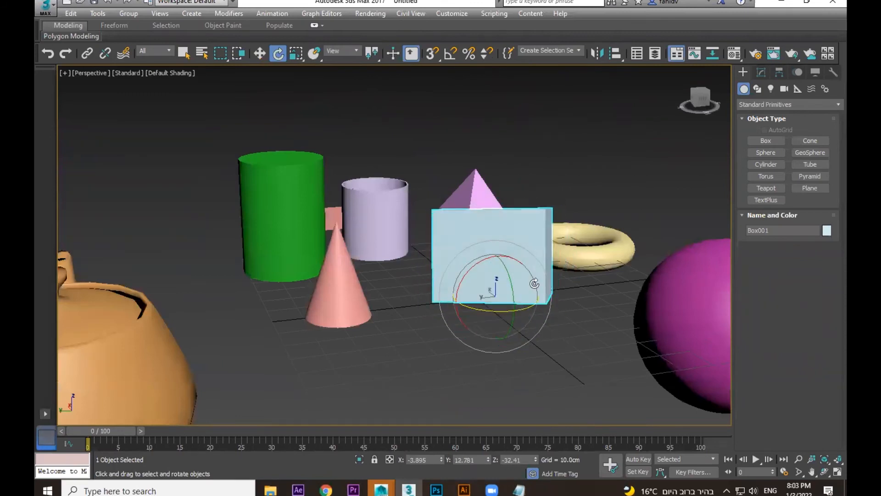
{"action": "key", "text": "ctrl+z"}
{"action": "left_click_drag", "start_coordinate": [525, 326], "coordinate": [492, 285]}
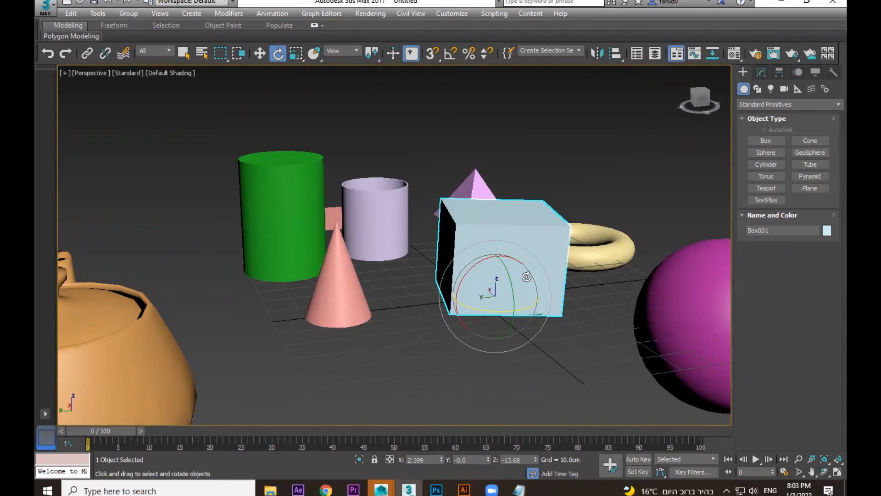
{"action": "left_click_drag", "start_coordinate": [532, 273], "coordinate": [626, 281]}
{"action": "right_click", "coordinate": [627, 282]}
{"action": "scroll", "coordinate": [596, 297], "scroll_direction": "down", "scroll_amount": 5}
{"action": "middle_click_drag", "start_coordinate": [604, 332], "coordinate": [546, 356], "text": "alt"}
- Switch to Notepad and highlight the MOVE TOOL and ROTATE TOOL entries in turn
{"action": "left_click", "coordinate": [519, 490]}
{"action": "left_click", "coordinate": [291, 404]}
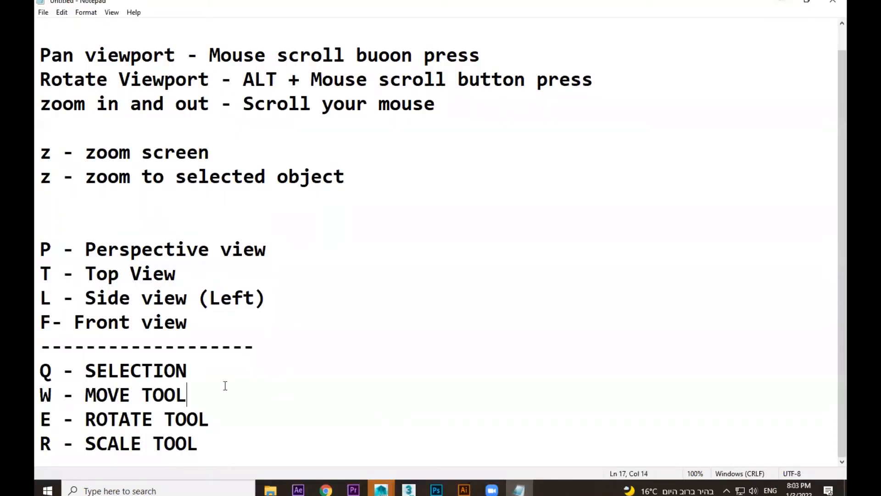
{"action": "left_click_drag", "start_coordinate": [100, 398], "coordinate": [155, 398]}
{"action": "left_click_drag", "start_coordinate": [82, 419], "coordinate": [176, 418]}
- Add a dashed separator line below "R - SCALE TOOL" in the notes, and return to 3ds Max
{"action": "left_click", "coordinate": [218, 444]}
{"action": "key", "text": "Return"}
{"action": "type", "text": "--------------------"}
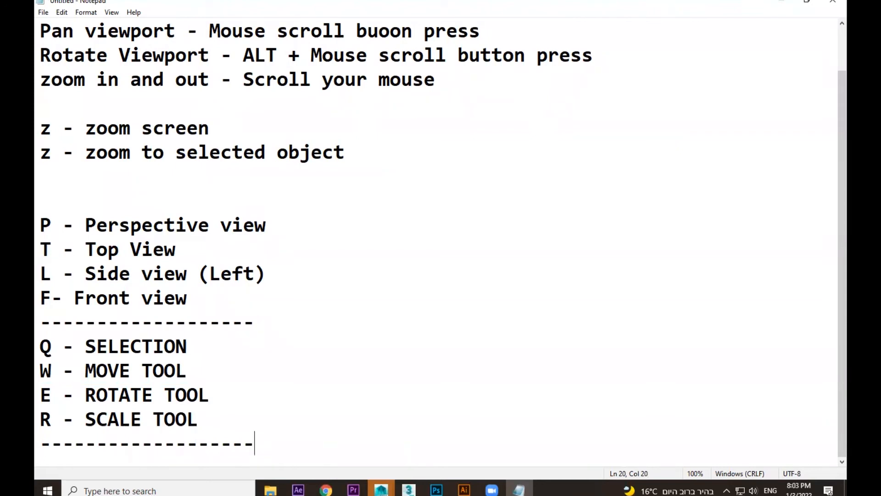
{"action": "left_click", "coordinate": [782, 2]}
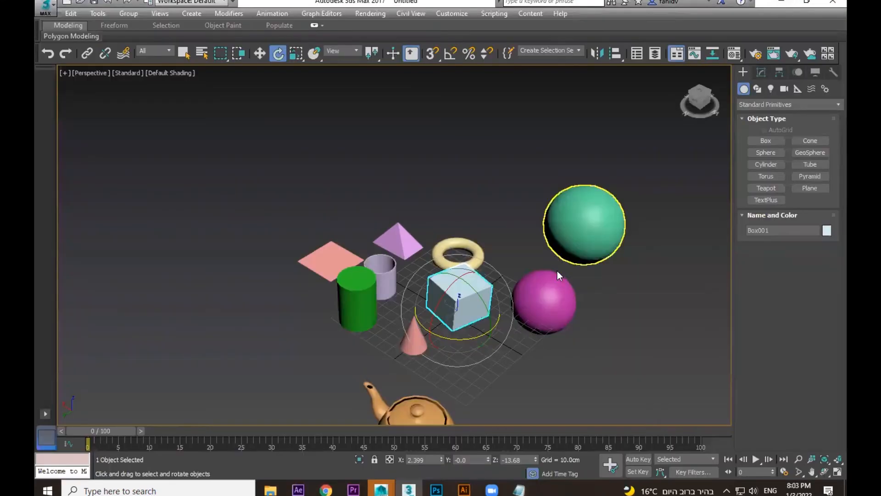
- Deselect the box, select all ten objects by enclosing the whole scene, and delete them
{"action": "left_click", "coordinate": [622, 310]}
{"action": "middle_click_drag", "start_coordinate": [617, 310], "coordinate": [458, 235], "text": "alt"}
{"action": "scroll", "coordinate": [555, 299], "scroll_direction": "down", "scroll_amount": 3}
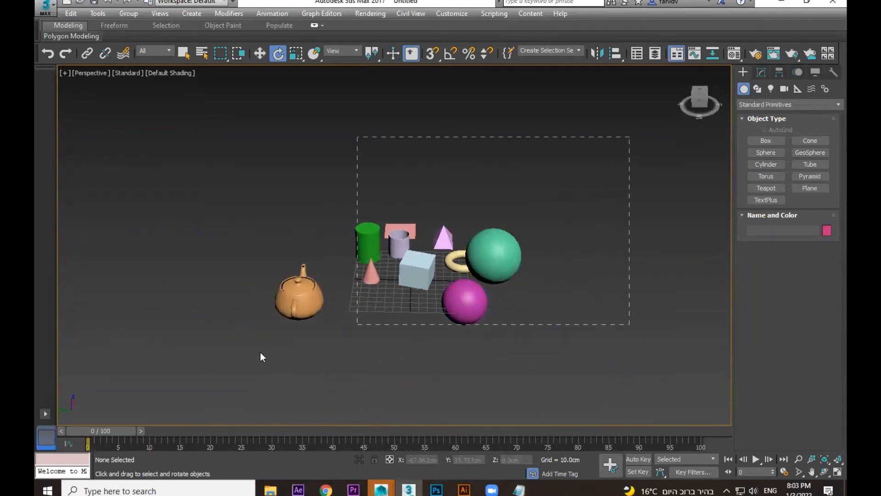
{"action": "left_click_drag", "start_coordinate": [260, 352], "coordinate": [211, 367]}
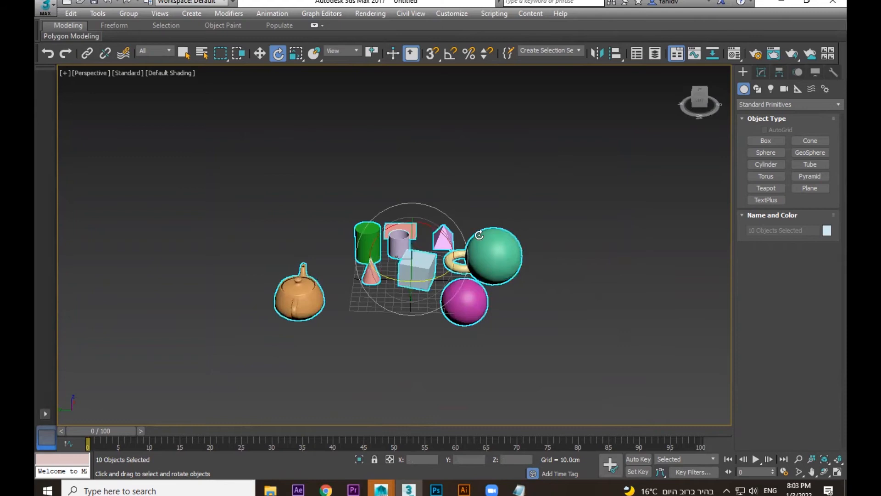
{"action": "left_click", "coordinate": [591, 203]}
{"action": "key", "text": "w"}
{"action": "left_click_drag", "start_coordinate": [503, 282], "coordinate": [248, 395]}
{"action": "key", "text": "q"}
{"action": "key", "text": "a"}
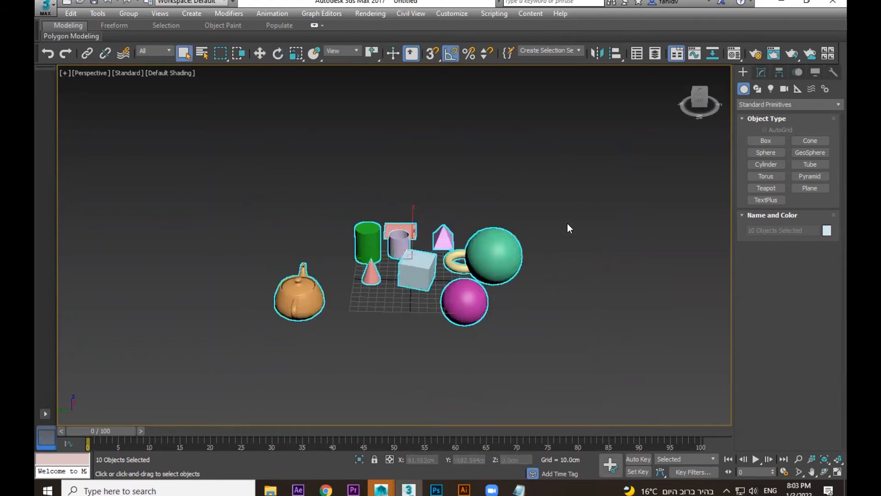
{"action": "key", "text": "Delete"}
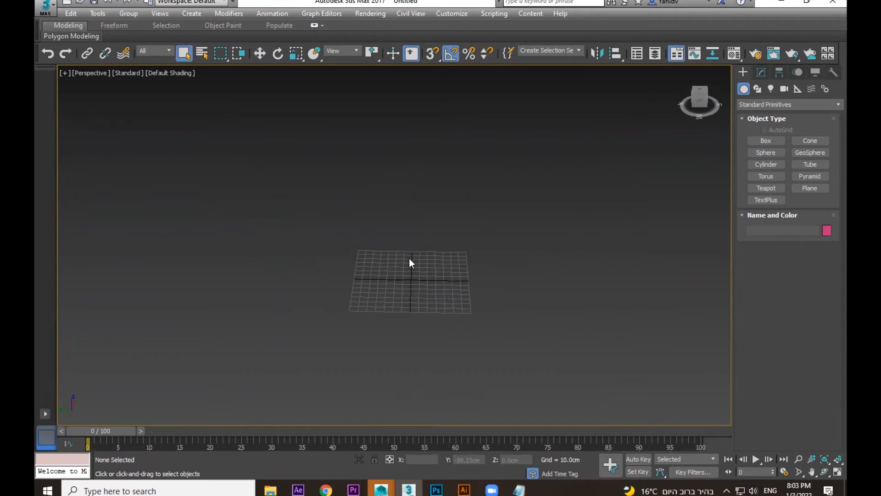
- Zoom the perspective view to the empty home grid, and hide the grid
{"action": "key", "text": "z"}
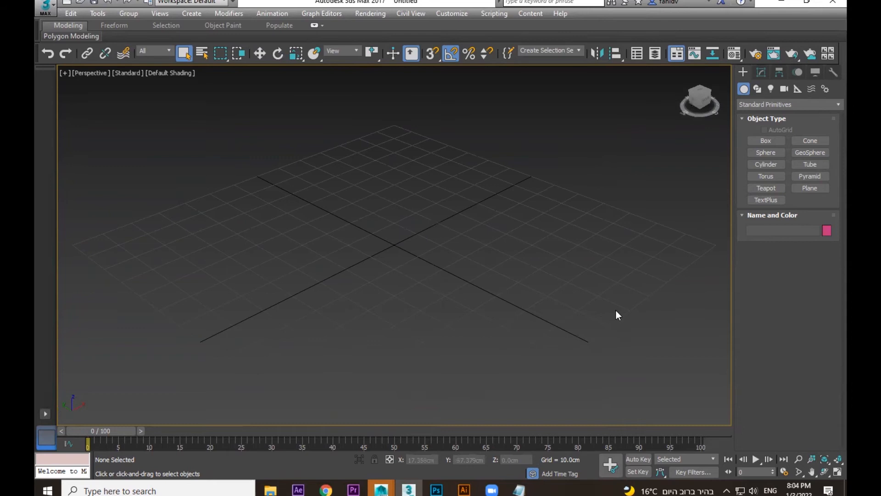
{"action": "scroll", "coordinate": [597, 294], "scroll_direction": "down", "scroll_amount": 3}
{"action": "scroll", "coordinate": [593, 288], "scroll_direction": "up", "scroll_amount": 1}
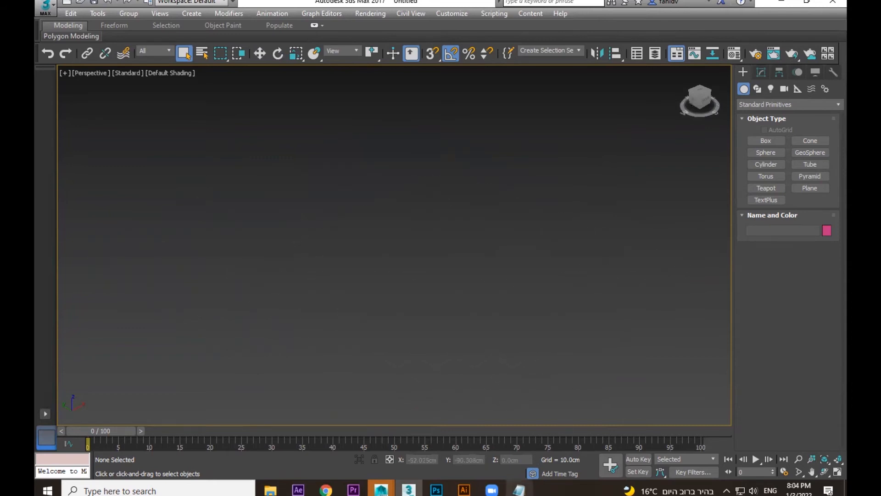
- Add the line "G - Grid" below the dashed separator in Notepad, and return to 3ds Max
{"action": "left_click", "coordinate": [519, 489]}
{"action": "key", "text": "Return"}
{"action": "type", "text": "g- G"}
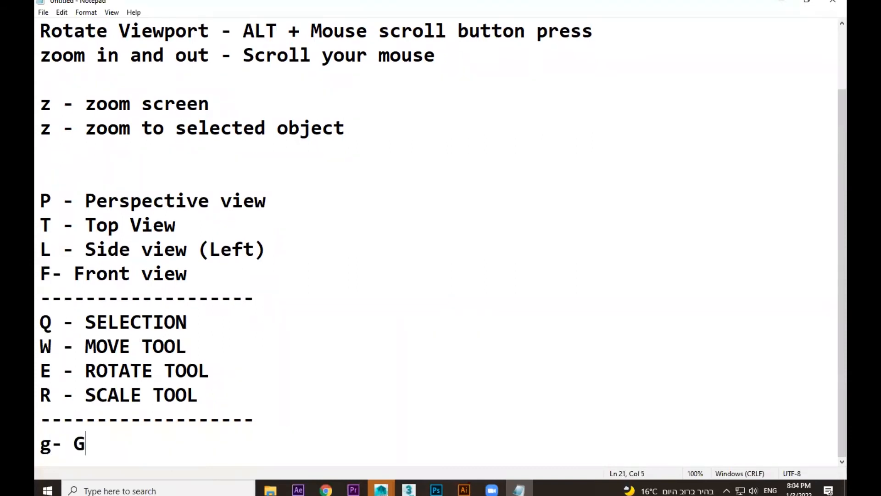
{"action": "key", "text": "BackSpace"}
{"action": "key", "text": "BackSpace"}
{"action": "type", "text": "G - Grid"}
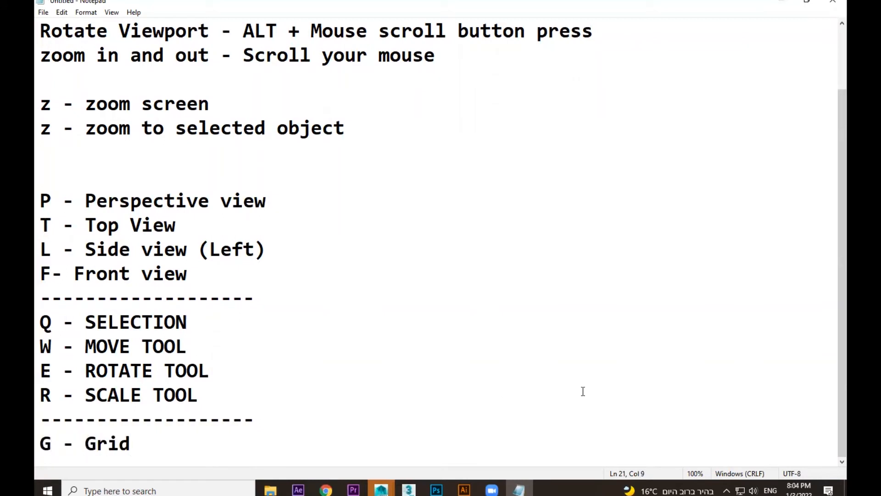
{"action": "left_click", "coordinate": [782, 2]}
- Show the home grid in the perspective view, and toggle it off and on again
{"action": "key", "text": "g"}
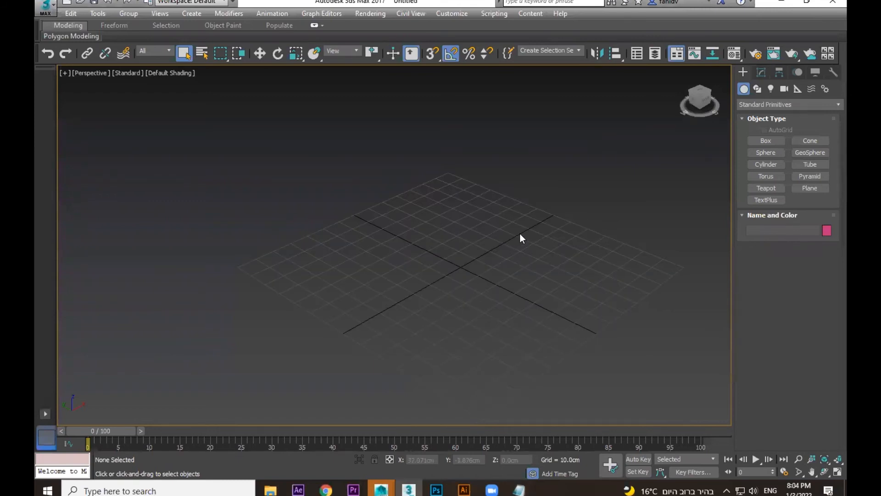
{"action": "scroll", "coordinate": [510, 246], "scroll_direction": "up", "scroll_amount": 3}
{"action": "middle_click_drag", "start_coordinate": [506, 251], "coordinate": [428, 219]}
{"action": "middle_click_drag", "start_coordinate": [502, 237], "coordinate": [489, 269]}
{"action": "key", "text": "g"}
{"action": "key", "text": "g"}
{"action": "scroll", "coordinate": [516, 243], "scroll_direction": "down", "scroll_amount": 3}
{"action": "middle_click_drag", "start_coordinate": [607, 259], "coordinate": [206, 235]}
{"action": "middle_click_drag", "start_coordinate": [519, 291], "coordinate": [666, 147], "text": "alt"}
- Create two boxes freehand on the home grid with the Box primitive
{"action": "left_click", "coordinate": [751, 140]}
{"action": "scroll", "coordinate": [401, 249], "scroll_direction": "down", "scroll_amount": 3}
{"action": "middle_click_drag", "start_coordinate": [401, 250], "coordinate": [340, 195]}
{"action": "mouse_move", "coordinate": [566, 246]}
{"action": "left_mouse_down"}
{"action": "mouse_move", "coordinate": [523, 359]}
{"action": "mouse_move", "coordinate": [467, 374]}
{"action": "left_mouse_up"}
{"action": "left_click", "coordinate": [519, 180]}
{"action": "left_click_drag", "start_coordinate": [684, 326], "coordinate": [634, 404]}
{"action": "left_click", "coordinate": [665, 297]}
{"action": "mouse_move", "coordinate": [615, 290]}
{"action": "middle_mouse_down", "text": "alt"}
{"action": "mouse_move", "coordinate": [617, 342]}
{"action": "mouse_move", "coordinate": [505, 332]}
{"action": "mouse_move", "coordinate": [573, 254]}
{"action": "mouse_move", "coordinate": [677, 240]}
{"action": "mouse_move", "coordinate": [610, 277]}
{"action": "middle_mouse_up", "text": "alt"}
{"action": "scroll", "coordinate": [506, 333], "scroll_direction": "up", "scroll_amount": 4}
{"action": "scroll", "coordinate": [610, 277], "scroll_direction": "down", "scroll_amount": 5}
- Activate the Move tool, region-select the new boxes, and delete them
{"action": "key", "text": "w"}
{"action": "left_click_drag", "start_coordinate": [632, 182], "coordinate": [529, 349]}
{"action": "key", "text": "Delete"}
- Orbit, pan and zoom the perspective view until the empty home grid fills most of it
{"action": "middle_click_drag", "start_coordinate": [529, 349], "coordinate": [740, 462]}
{"action": "middle_click_drag", "start_coordinate": [464, 280], "coordinate": [398, 341]}
{"action": "scroll", "coordinate": [475, 335], "scroll_direction": "up", "scroll_amount": 8}
{"action": "scroll", "coordinate": [454, 324], "scroll_direction": "down", "scroll_amount": 5}
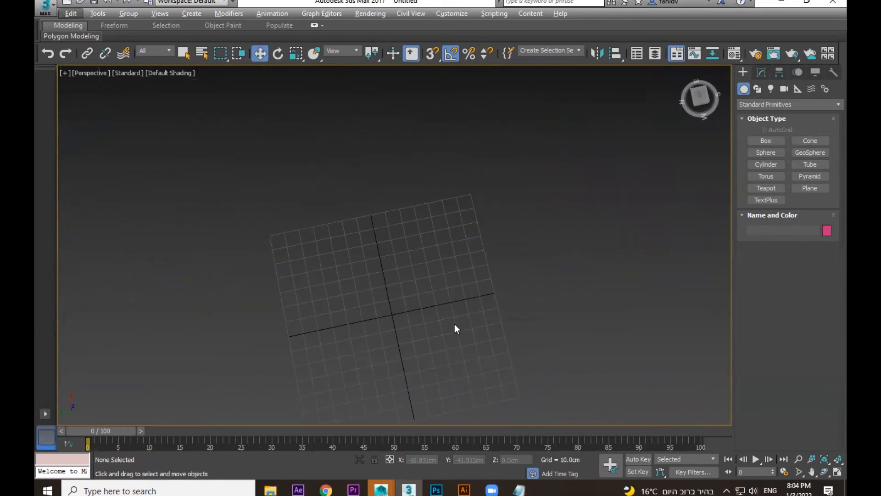
{"action": "middle_click_drag", "start_coordinate": [455, 324], "coordinate": [458, 283], "text": "alt"}
{"action": "mouse_move", "coordinate": [521, 202]}
{"action": "middle_mouse_down"}
{"action": "mouse_move", "coordinate": [533, 197]}
{"action": "mouse_move", "coordinate": [500, 285]}
{"action": "mouse_move", "coordinate": [488, 201]}
{"action": "mouse_move", "coordinate": [495, 267]}
{"action": "mouse_move", "coordinate": [457, 284]}
{"action": "mouse_move", "coordinate": [472, 266]}
{"action": "mouse_move", "coordinate": [476, 274]}
{"action": "mouse_move", "coordinate": [475, 227]}
{"action": "mouse_move", "coordinate": [586, 285]}
{"action": "mouse_move", "coordinate": [551, 295]}
{"action": "mouse_move", "coordinate": [518, 192]}
{"action": "middle_mouse_up"}
{"action": "scroll", "coordinate": [493, 260], "scroll_direction": "up", "scroll_amount": 6}
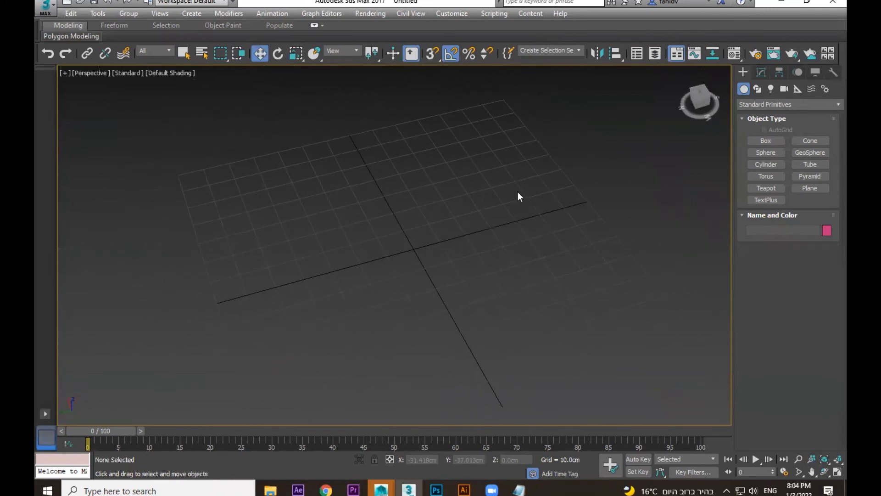
{"action": "mouse_move", "coordinate": [234, 316]}
{"action": "middle_mouse_down", "text": "alt"}
{"action": "mouse_move", "coordinate": [553, 282]}
{"action": "mouse_move", "coordinate": [528, 268]}
{"action": "middle_mouse_up", "text": "alt"}
{"action": "left_click_drag", "start_coordinate": [220, 138], "coordinate": [615, 369]}
{"action": "left_click_drag", "start_coordinate": [661, 407], "coordinate": [657, 409]}
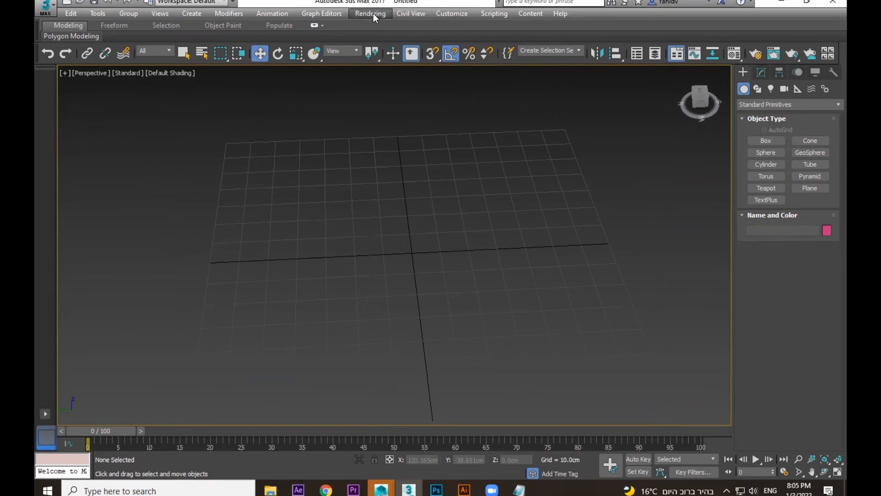
- Open Units Setup and review the unit formats offered for the US Standard display scale
{"action": "left_click", "coordinate": [458, 15]}
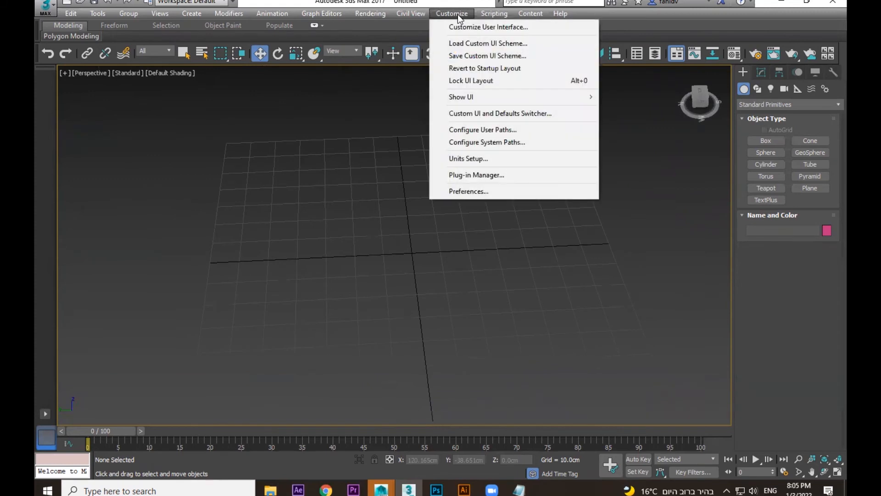
{"action": "left_click", "coordinate": [488, 161]}
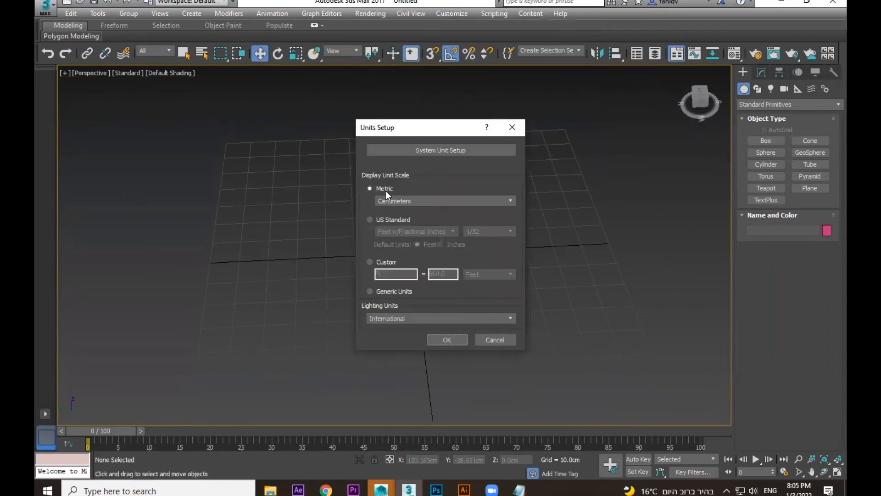
{"action": "left_click", "coordinate": [393, 220]}
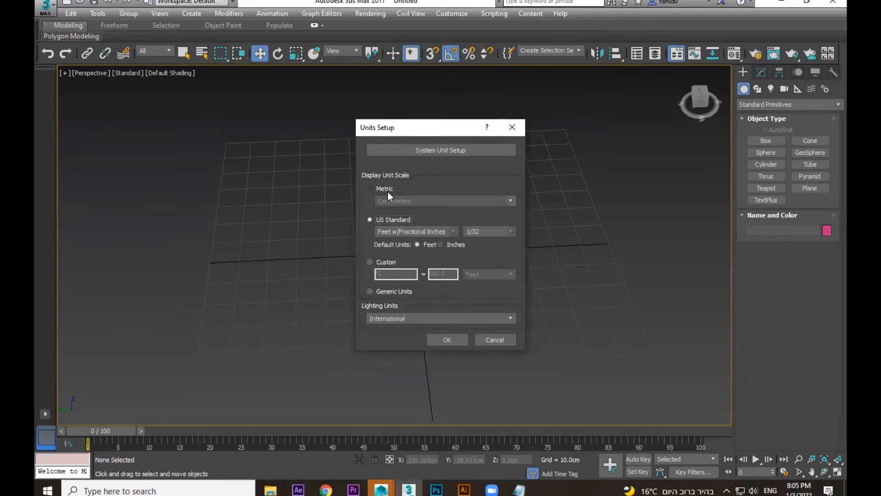
{"action": "left_click", "coordinate": [409, 232]}
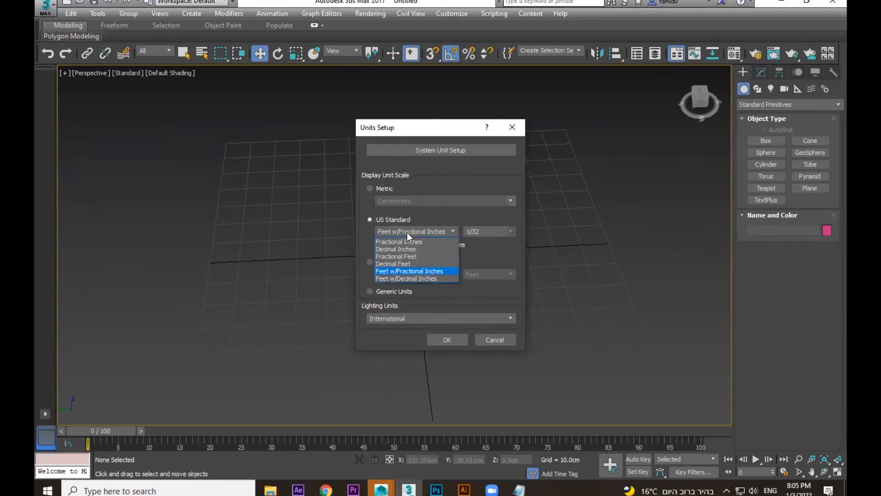
{"action": "left_click", "coordinate": [406, 233]}
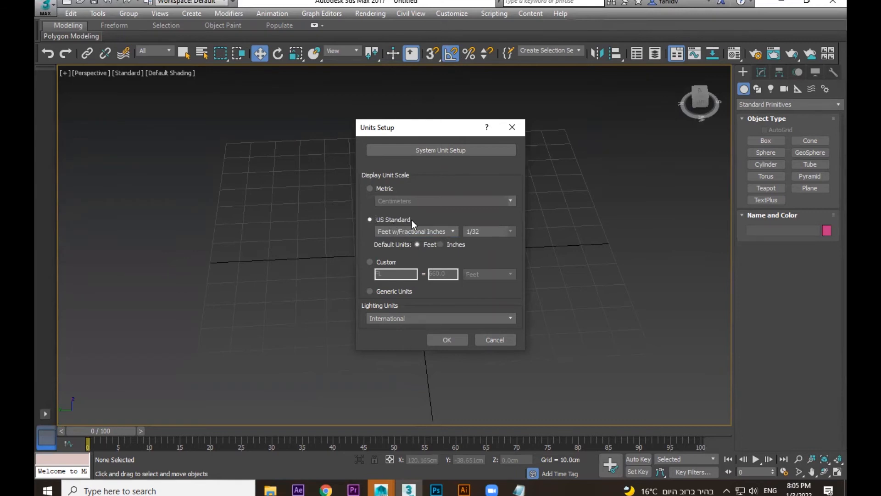
{"action": "left_click", "coordinate": [432, 232]}
{"action": "left_click", "coordinate": [432, 232]}
- Set the display unit scale to Metric with Centimeters and apply the units setup
{"action": "left_click", "coordinate": [387, 191]}
{"action": "left_click", "coordinate": [418, 200]}
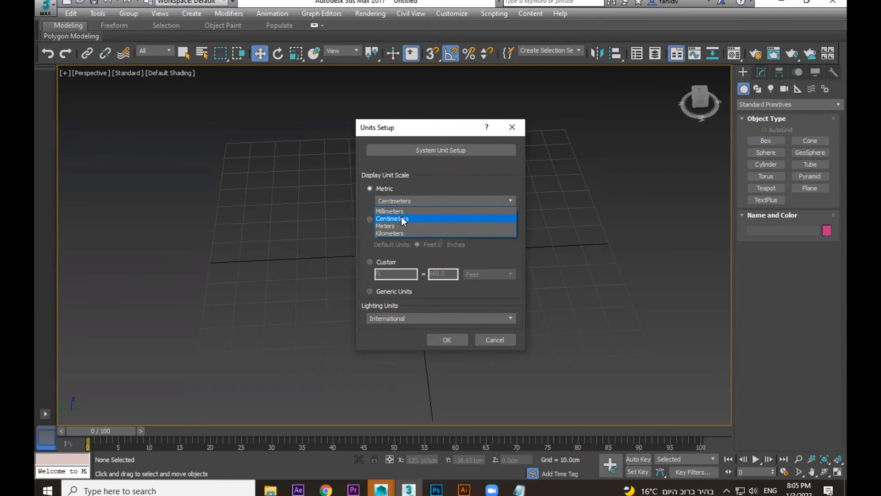
{"action": "left_click", "coordinate": [404, 219]}
{"action": "left_click", "coordinate": [448, 340]}
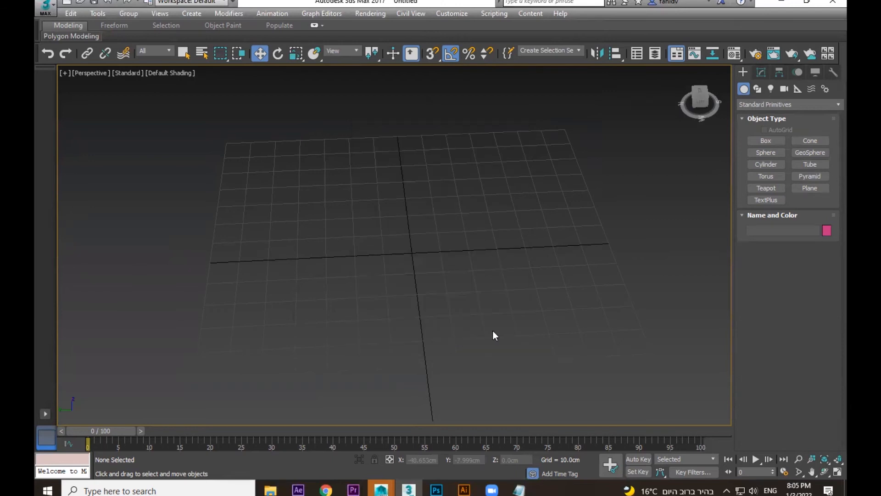
- Create a box about 26 cm long, 42 cm wide and 37 cm high on the home grid, and delete it
{"action": "left_click", "coordinate": [768, 144]}
{"action": "left_click_drag", "start_coordinate": [474, 238], "coordinate": [407, 329]}
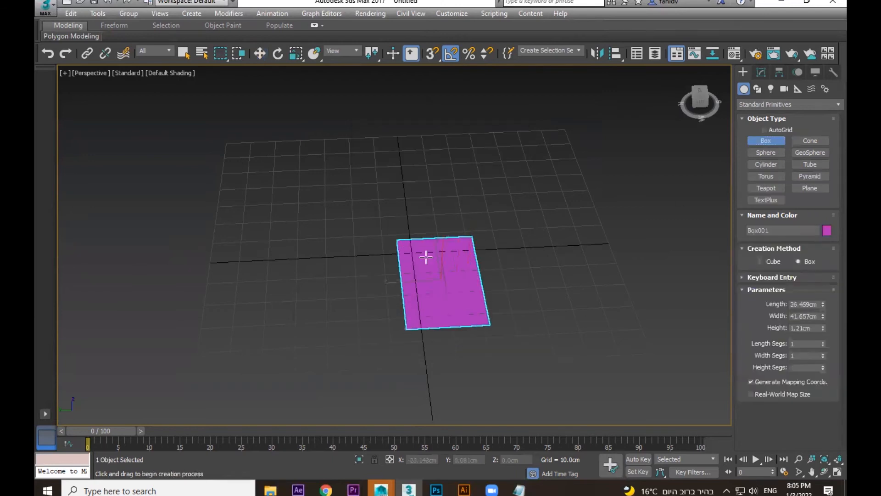
{"action": "left_click", "coordinate": [441, 225]}
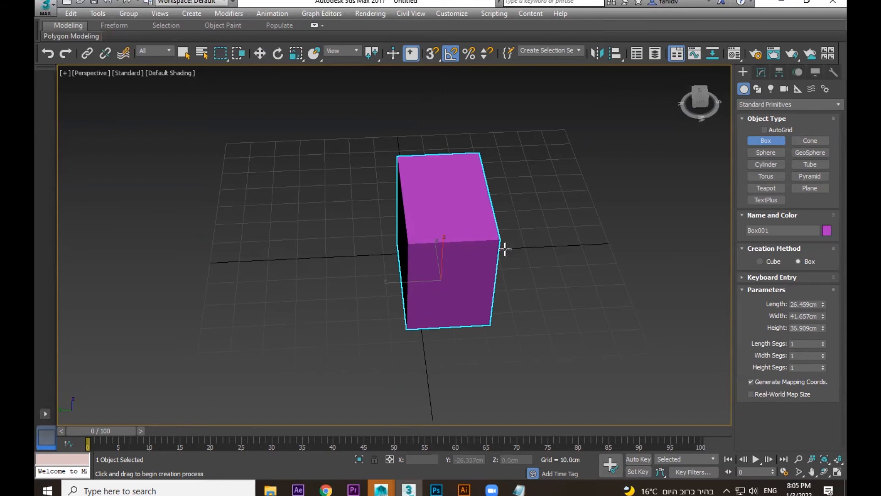
{"action": "key", "text": "Delete"}
{"action": "key", "text": "End"}
- Create a new box freehand near the centre of the home grid, and set its length to 50 cm and width to 20 cm
{"action": "left_click_drag", "start_coordinate": [512, 207], "coordinate": [360, 318]}
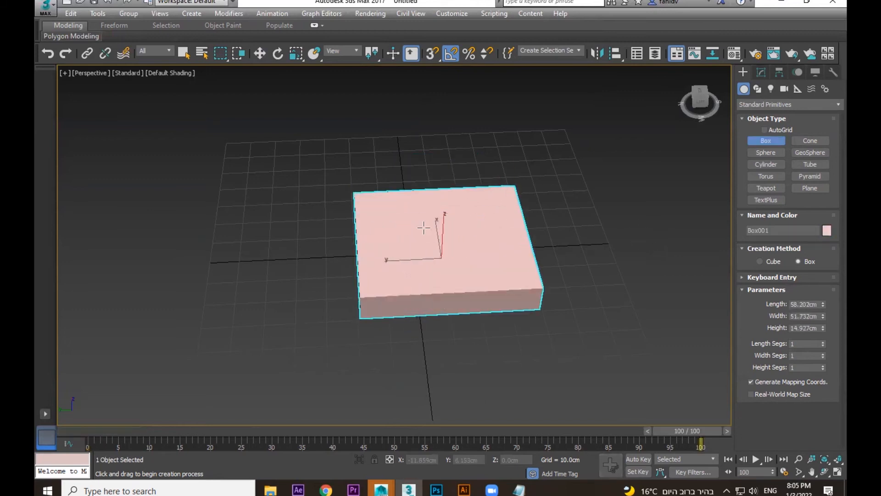
{"action": "left_click", "coordinate": [429, 218]}
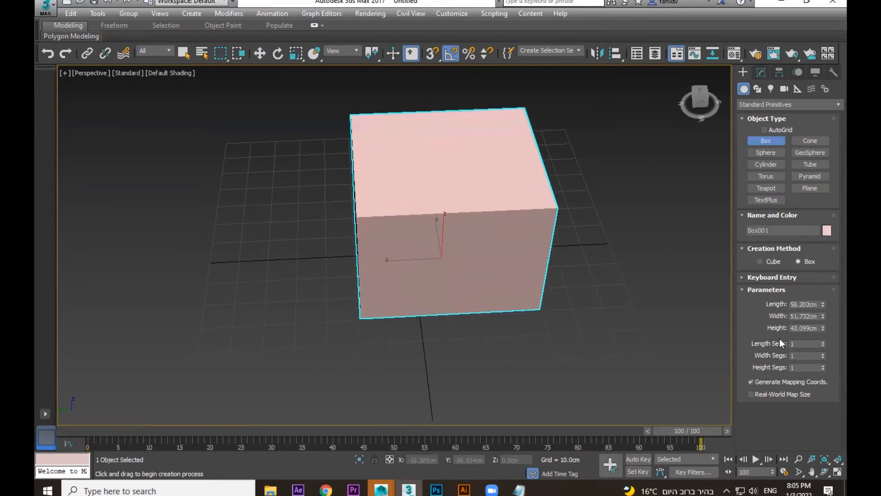
{"action": "double_click", "coordinate": [819, 305]}
{"action": "type", "text": "50"}
{"action": "double_click", "coordinate": [812, 316]}
{"action": "type", "text": "20"}
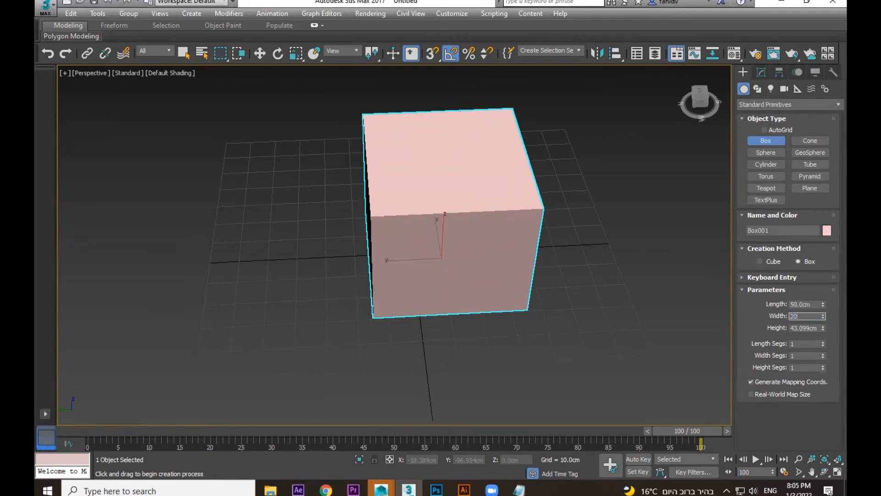
- Set the box's height to 4500 cm
{"action": "double_click", "coordinate": [815, 329]}
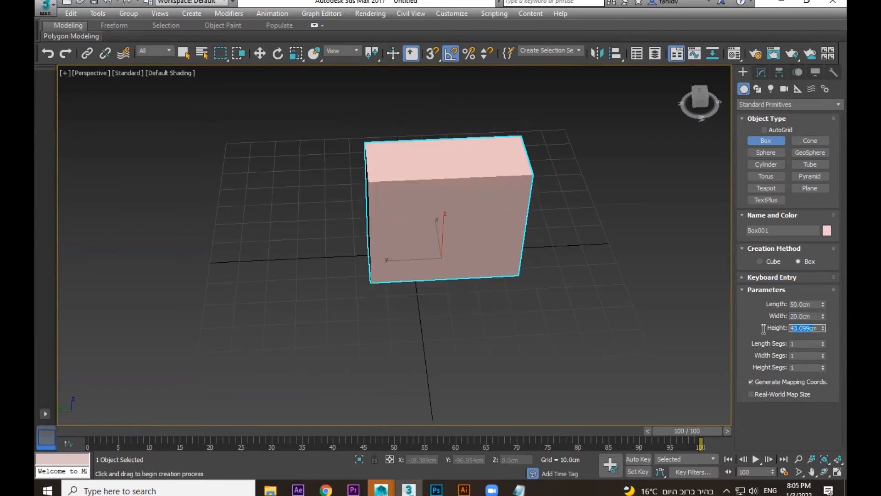
{"action": "type", "text": "4500"}
{"action": "key", "text": "Return"}
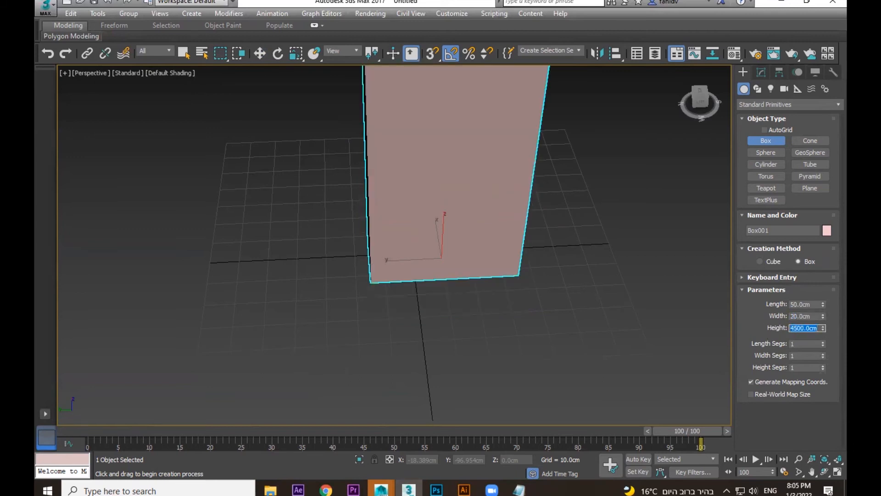
{"action": "scroll", "coordinate": [716, 211], "scroll_direction": "down", "scroll_amount": 5}
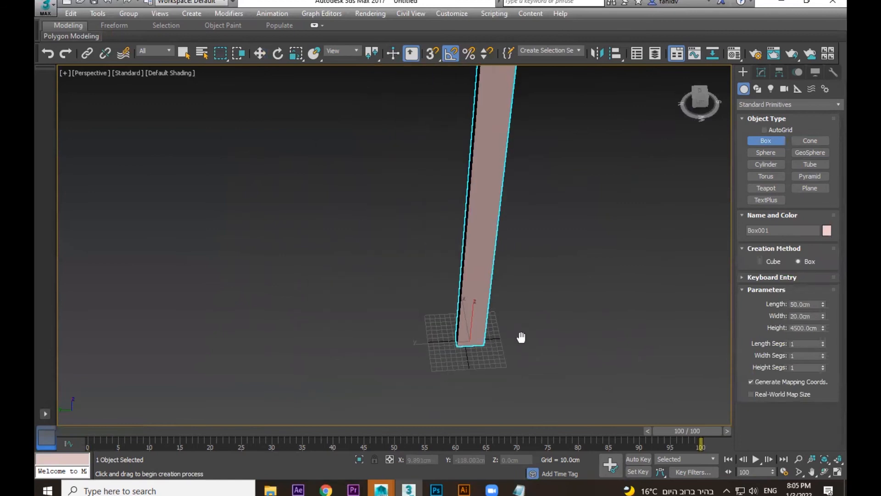
- Set the box's height to 45 cm
{"action": "double_click", "coordinate": [817, 329]}
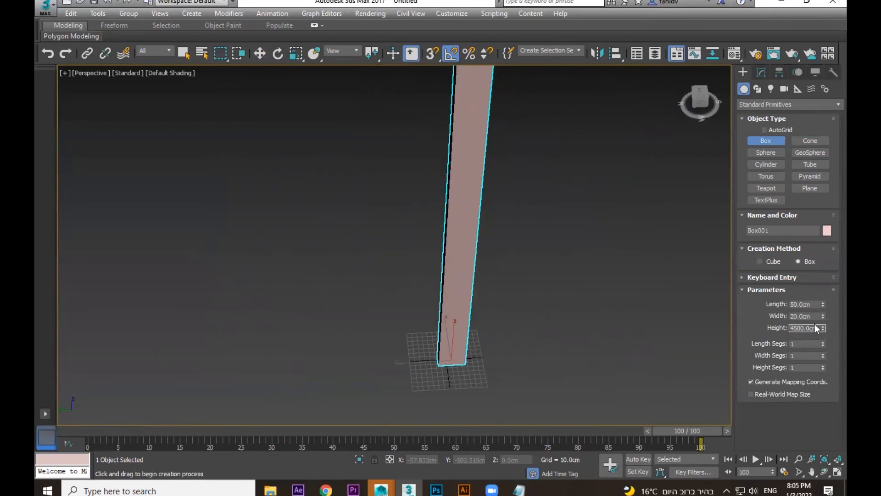
{"action": "type", "text": "45"}
{"action": "key", "text": "Return"}
{"action": "scroll", "coordinate": [520, 365], "scroll_direction": "up", "scroll_amount": 5}
{"action": "middle_click_drag", "start_coordinate": [307, 337], "coordinate": [545, 343]}
{"action": "scroll", "coordinate": [551, 317], "scroll_direction": "up", "scroll_amount": 3}
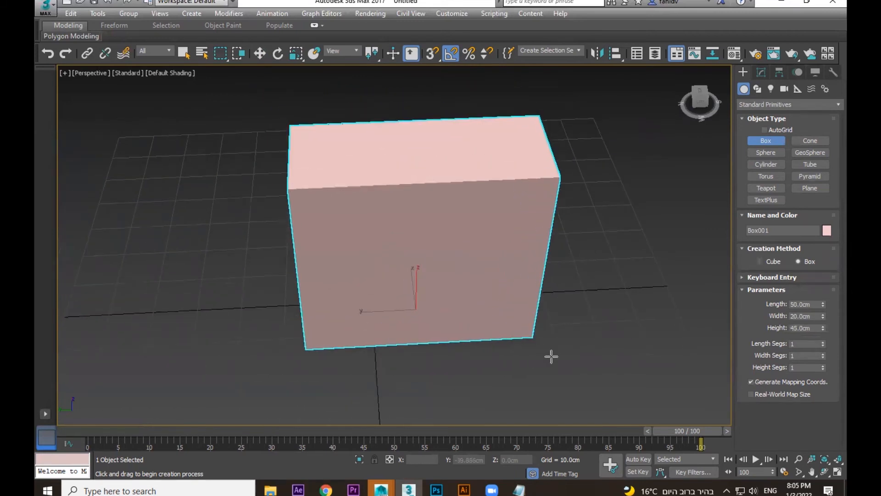
- Activate the Move tool and set the box's X and Y positions to 0 cm
{"action": "key", "text": "w"}
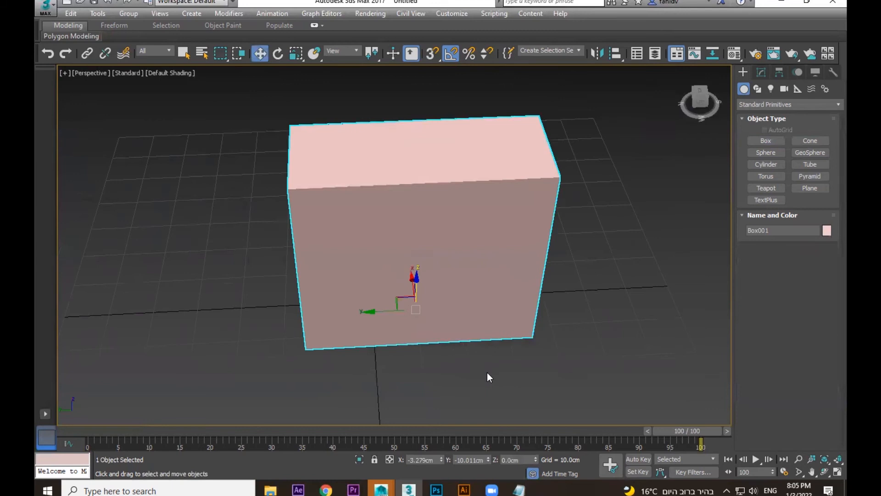
{"action": "double_click", "coordinate": [483, 461]}
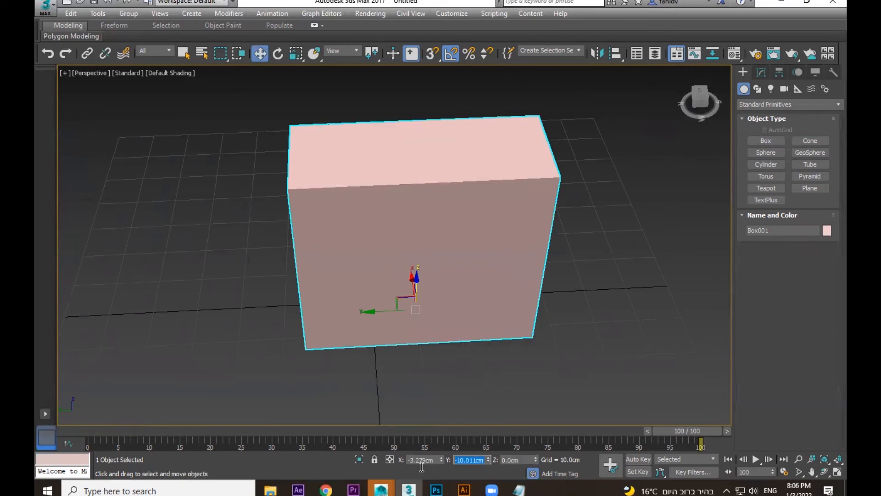
{"action": "type", "text": "0"}
{"action": "key", "text": "Return"}
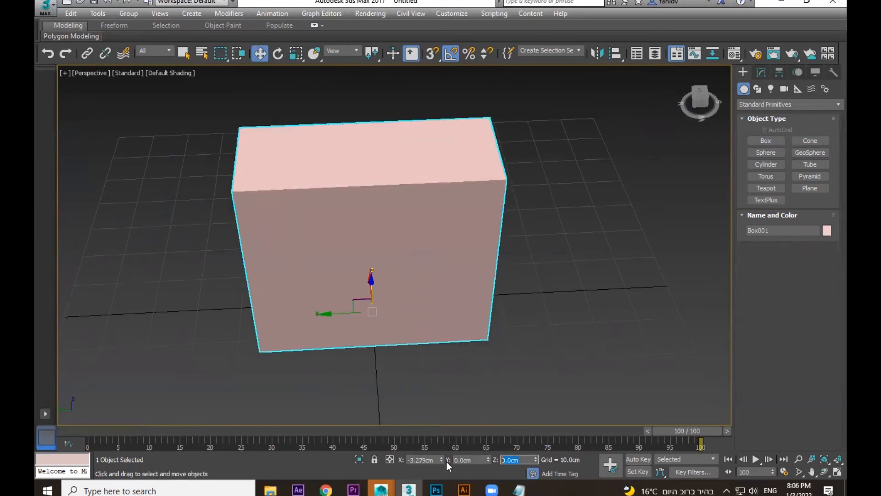
{"action": "double_click", "coordinate": [431, 459]}
{"action": "type", "text": "0"}
{"action": "key", "text": "Tab"}
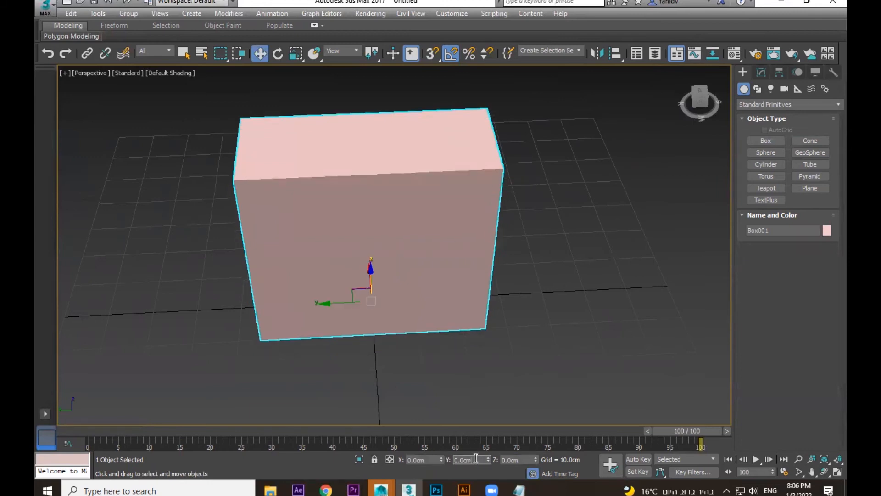
- Set the box's Z position to 20 cm, and return it to 0 cm
{"action": "double_click", "coordinate": [506, 460]}
{"action": "type", "text": "20"}
{"action": "key", "text": "Return"}
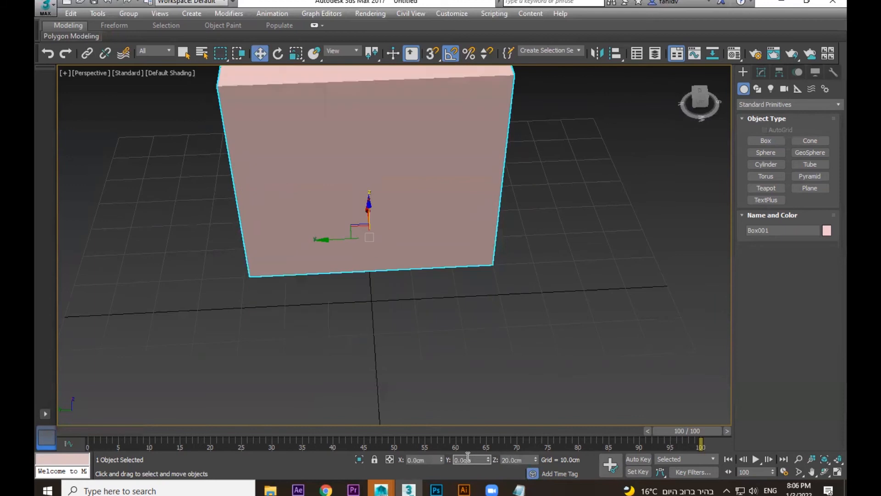
{"action": "middle_click_drag", "start_coordinate": [463, 331], "coordinate": [516, 383]}
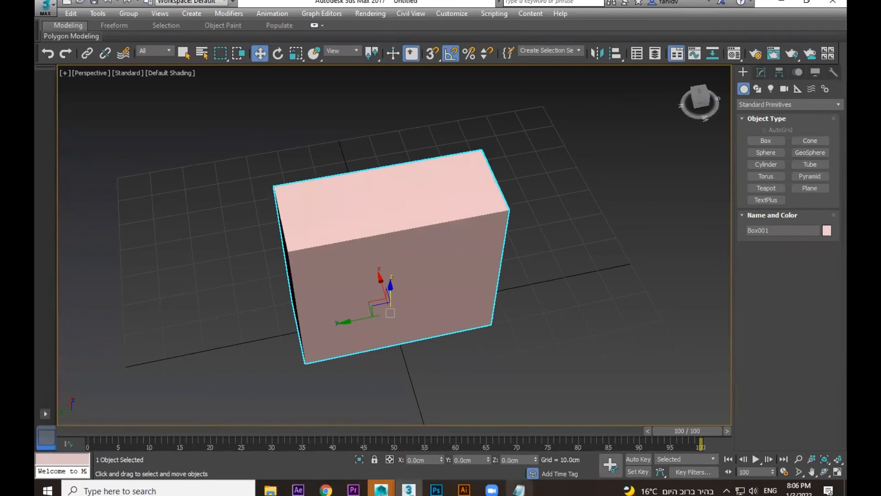
- Switch to Notepad, add a dashed separator line below "G - Grid", and return to 3ds Max
{"action": "left_click", "coordinate": [520, 490]}
{"action": "key", "text": "Return"}
{"action": "type", "text": "------------"}
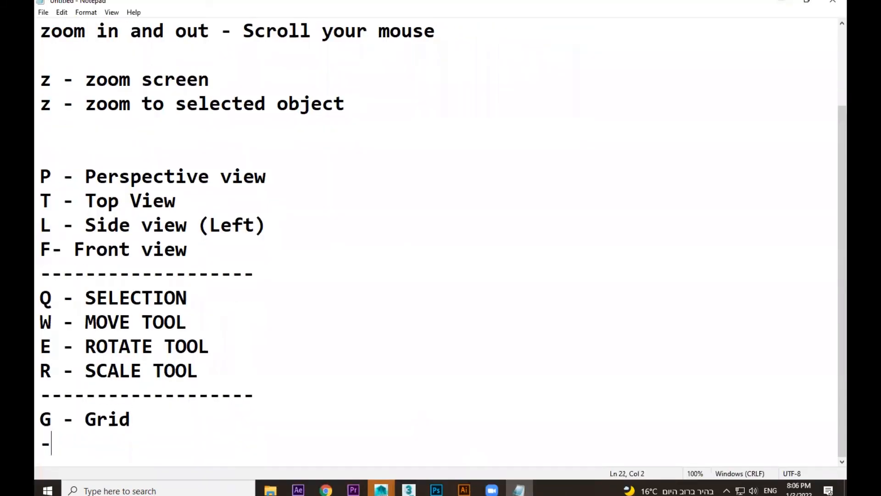
{"action": "left_click", "coordinate": [781, 2]}
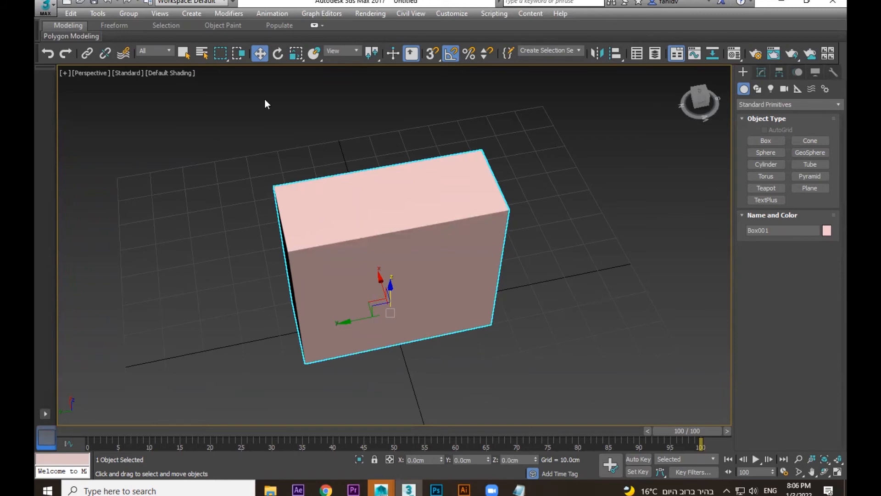
{"action": "left_click", "coordinate": [381, 490]}
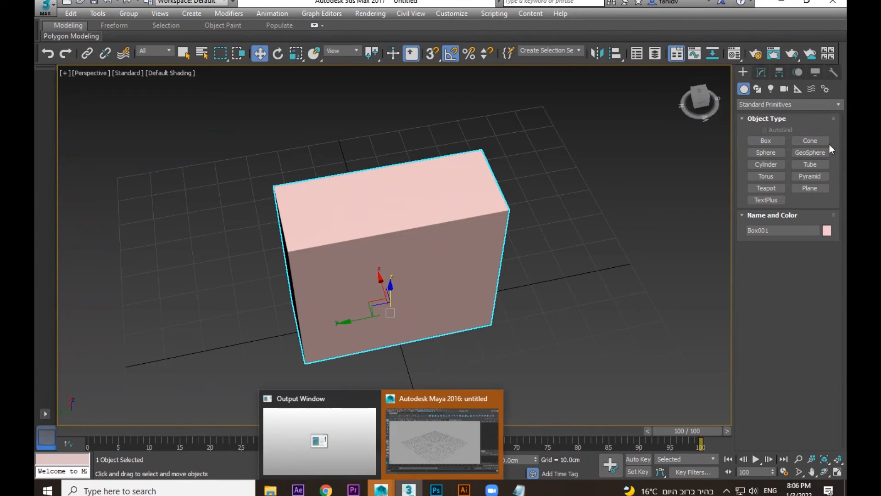
{"action": "left_click", "coordinate": [681, 299]}
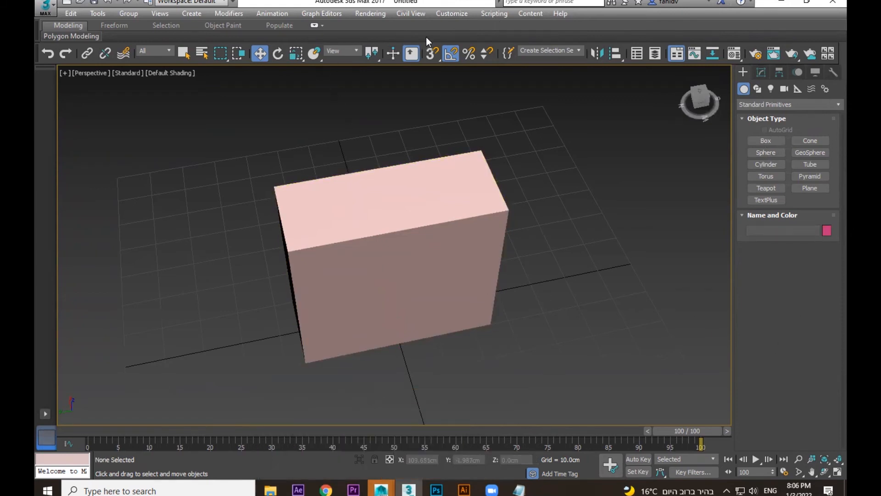
{"action": "left_click", "coordinate": [452, 14]}
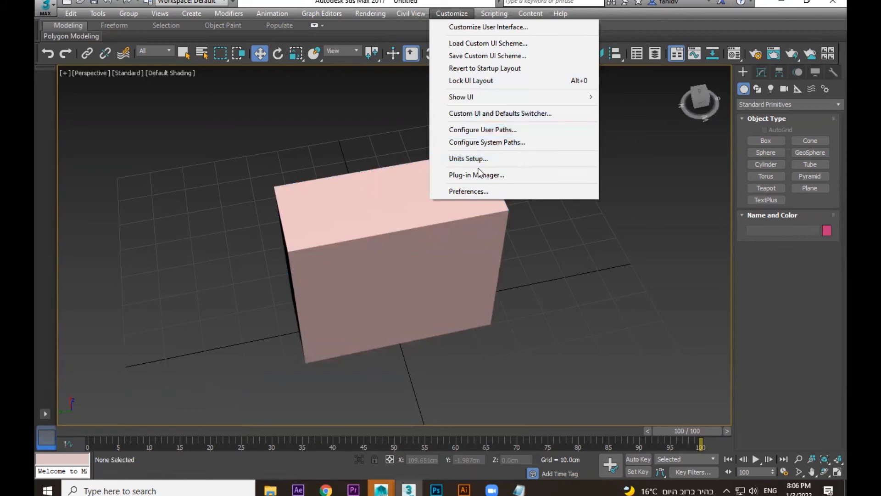
{"action": "left_click", "coordinate": [497, 43]}
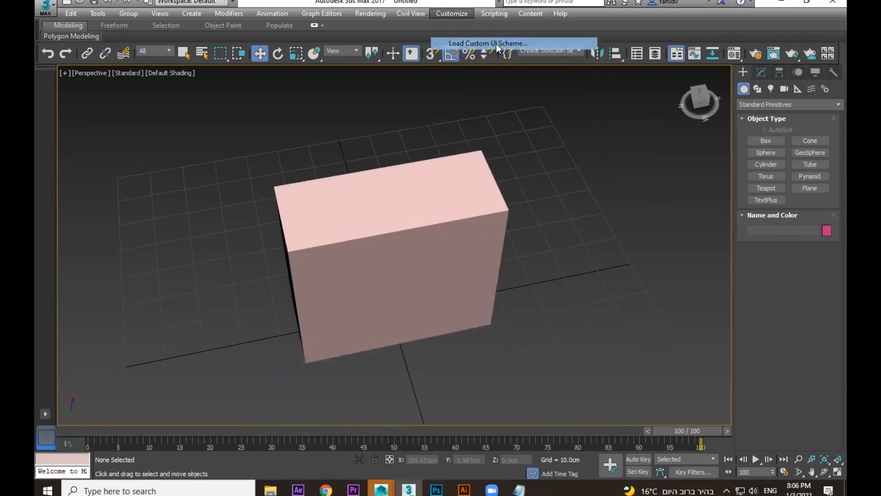
{"action": "left_click", "coordinate": [743, 3]}
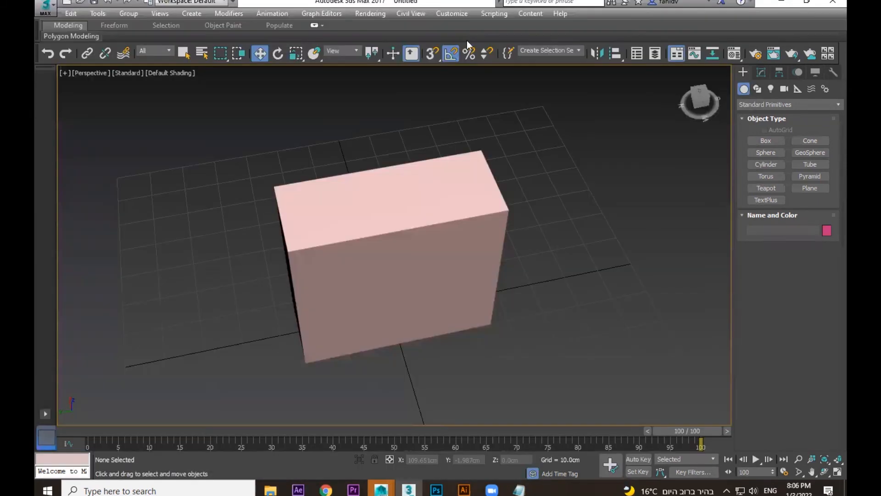
- Apply the Max initial tool settings with the DefaultUI scheme in the Custom UI and Defaults Switcher
{"action": "left_click", "coordinate": [462, 17]}
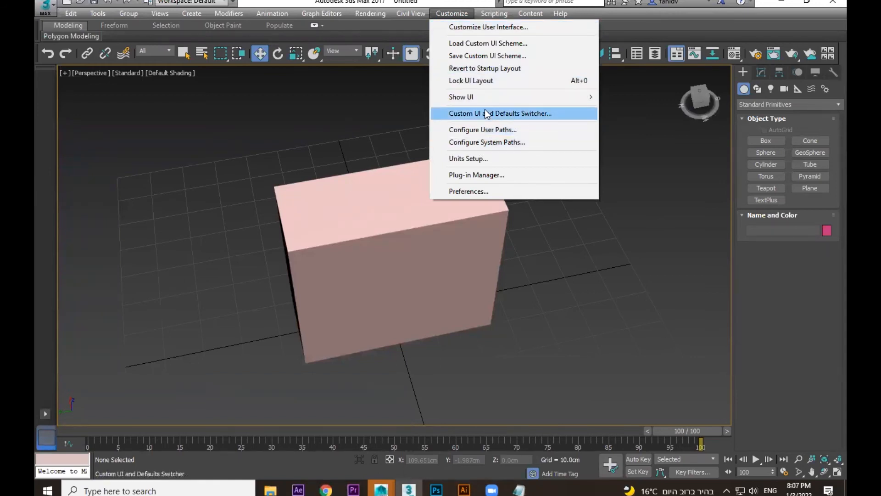
{"action": "left_click", "coordinate": [522, 115]}
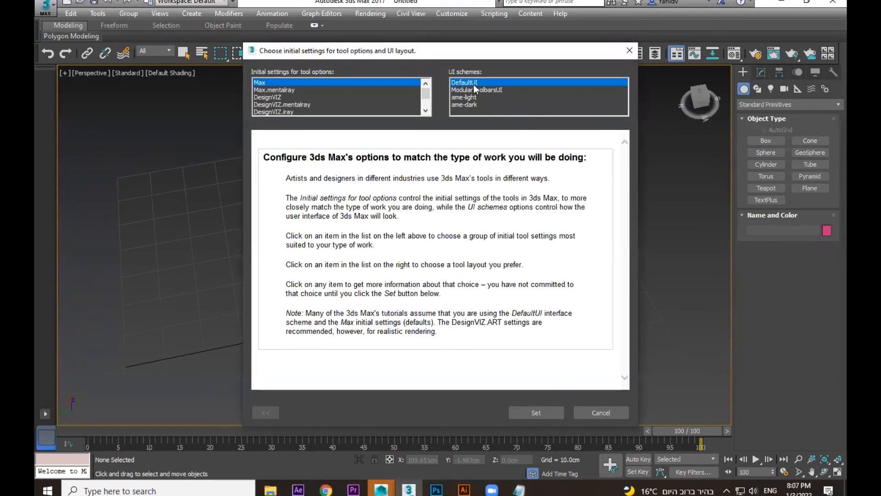
{"action": "left_click", "coordinate": [536, 413]}
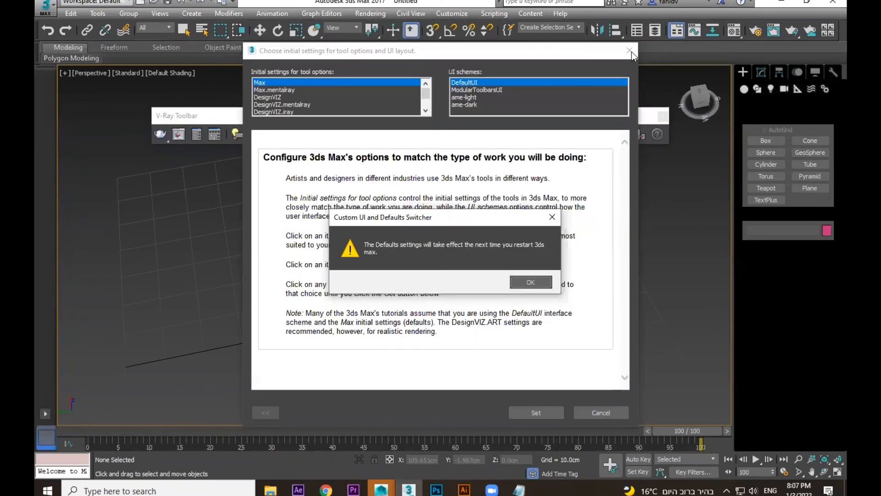
{"action": "left_click", "coordinate": [532, 282]}
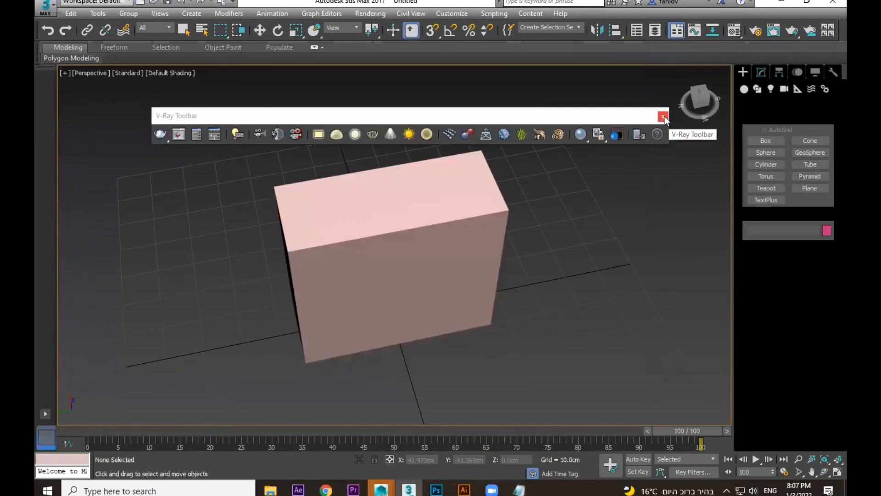
- Close the floating V-Ray toolbar, and open the Custom UI and Defaults Switcher and dismiss it without applying anything
{"action": "left_click", "coordinate": [664, 117]}
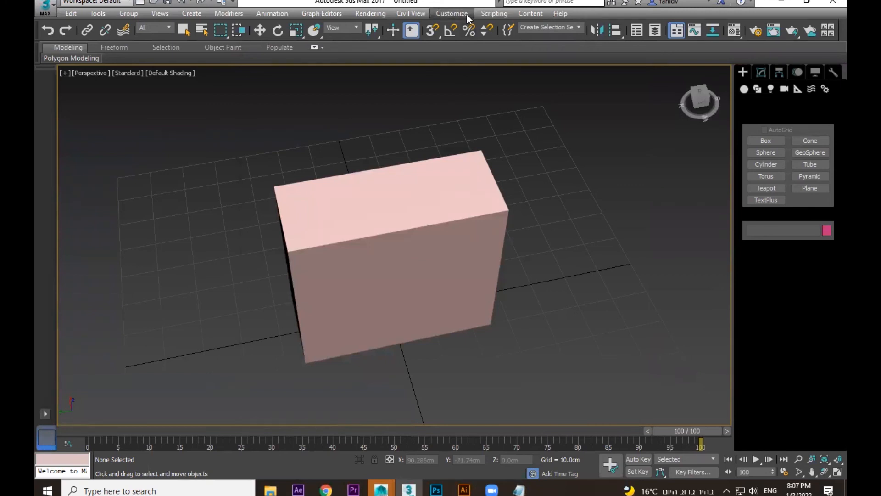
{"action": "left_click", "coordinate": [452, 13]}
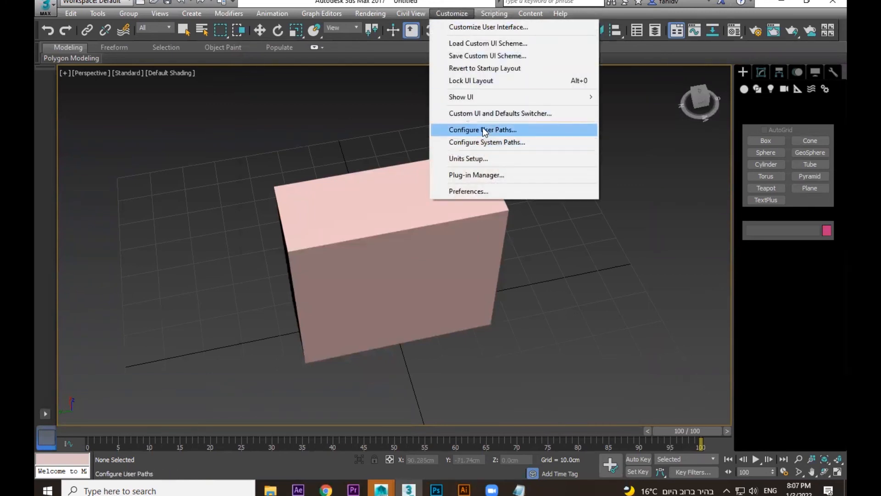
{"action": "left_click", "coordinate": [542, 115]}
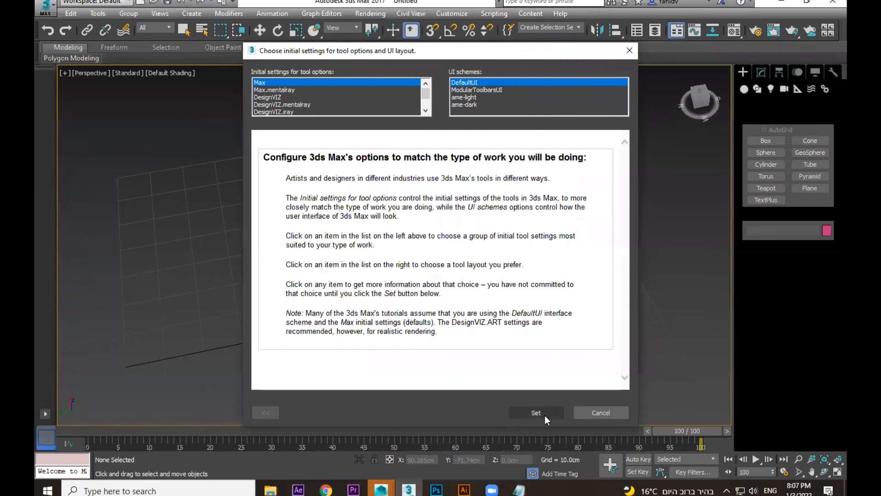
{"action": "left_click", "coordinate": [599, 414]}
{"action": "scroll", "coordinate": [592, 327], "scroll_direction": "up", "scroll_amount": 3}
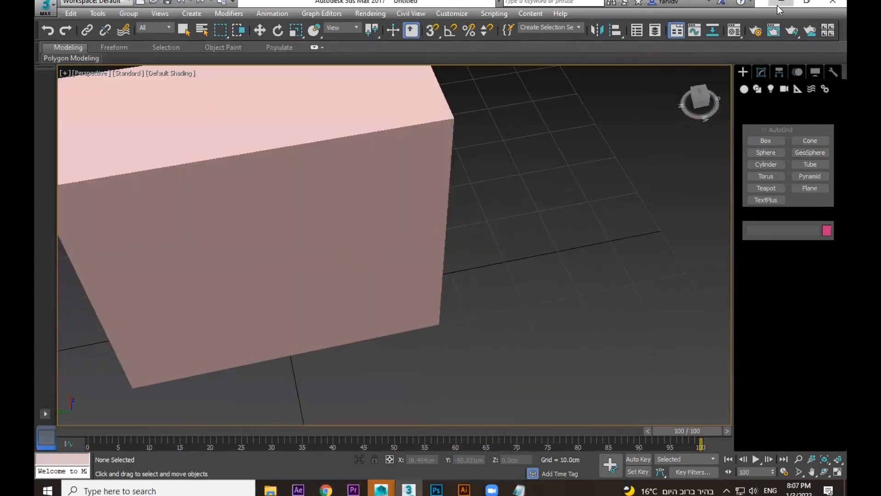
- Minimize 3ds Max to view the Maya interface, minimize Maya, and return to 3ds Max
{"action": "left_click", "coordinate": [780, 4]}
{"action": "left_click", "coordinate": [555, 164]}
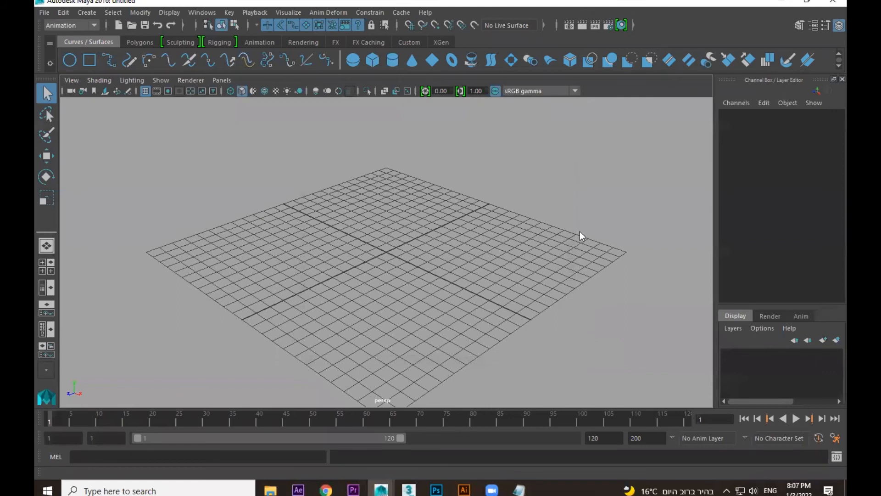
{"action": "left_click", "coordinate": [782, 2]}
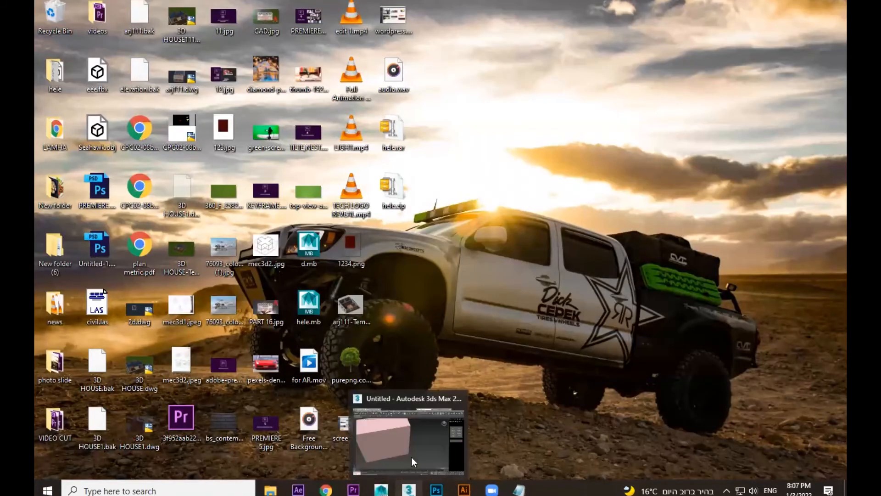
{"action": "left_click", "coordinate": [411, 456]}
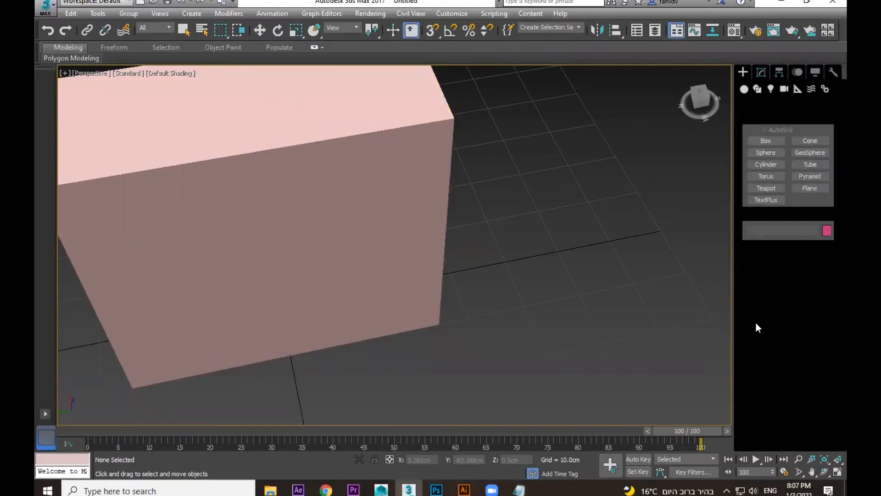
{"action": "scroll", "coordinate": [585, 111], "scroll_direction": "down", "scroll_amount": 3}
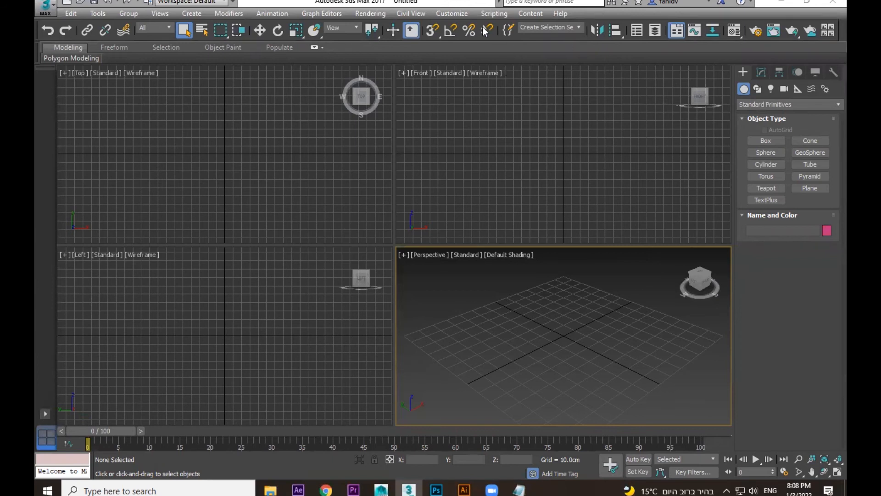
- Hide the command panel through the Show UI options and show it again
{"action": "left_click", "coordinate": [459, 13]}
{"action": "mouse_move", "coordinate": [480, 98]}
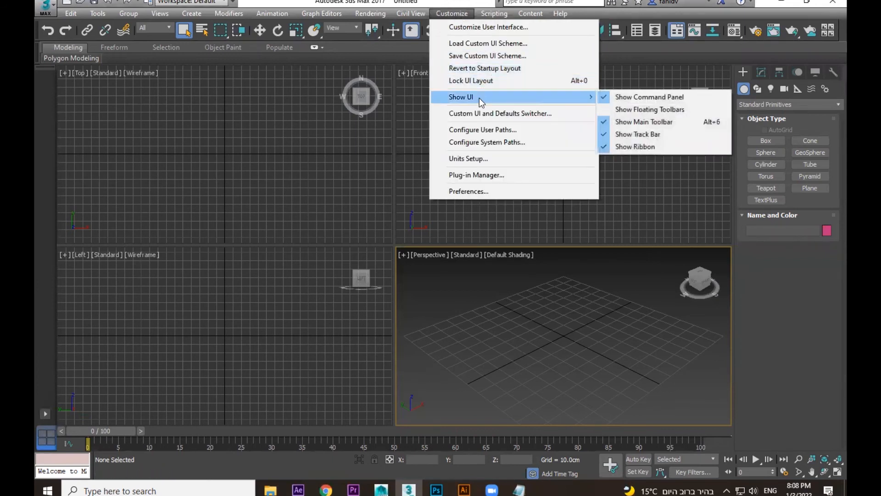
{"action": "left_click", "coordinate": [671, 96]}
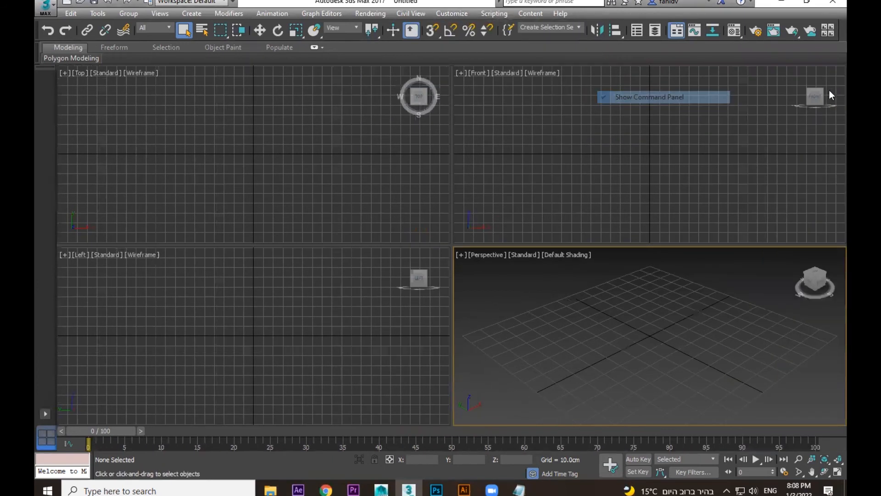
{"action": "left_click", "coordinate": [441, 14]}
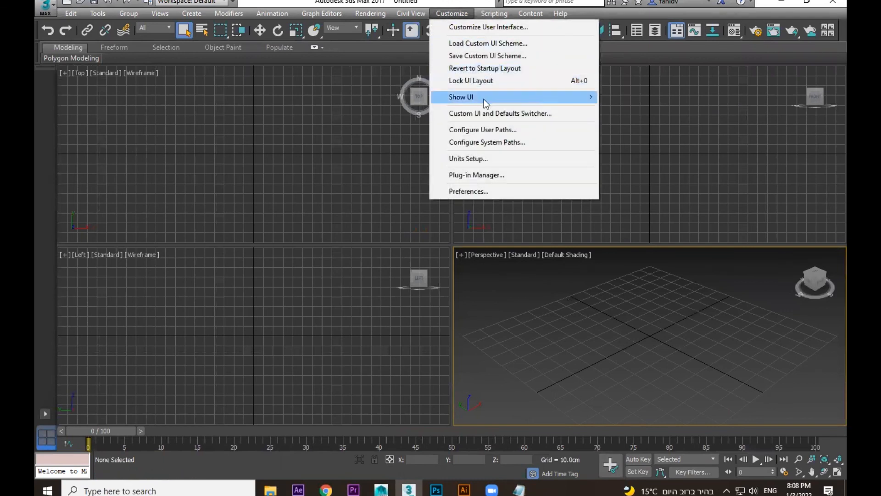
{"action": "mouse_move", "coordinate": [484, 98]}
{"action": "left_click", "coordinate": [661, 97]}
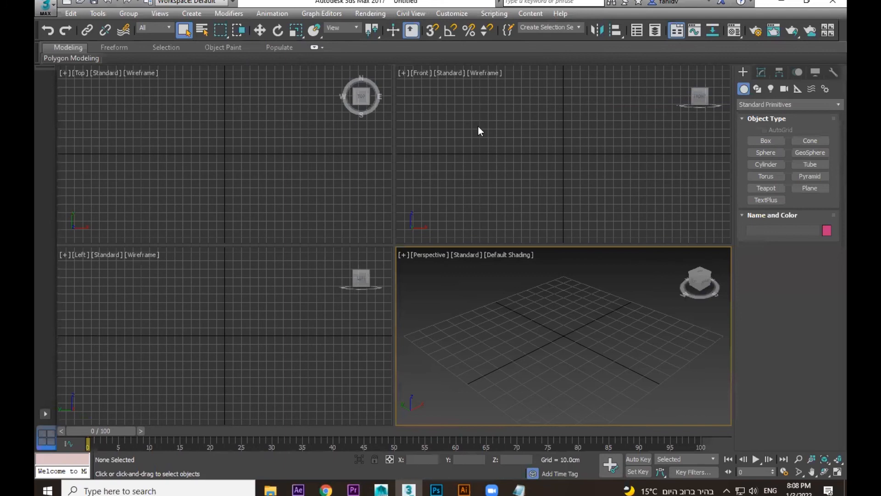
- Hide the main toolbar through the Show UI options and bring it back
{"action": "left_click", "coordinate": [451, 13]}
{"action": "mouse_move", "coordinate": [494, 96]}
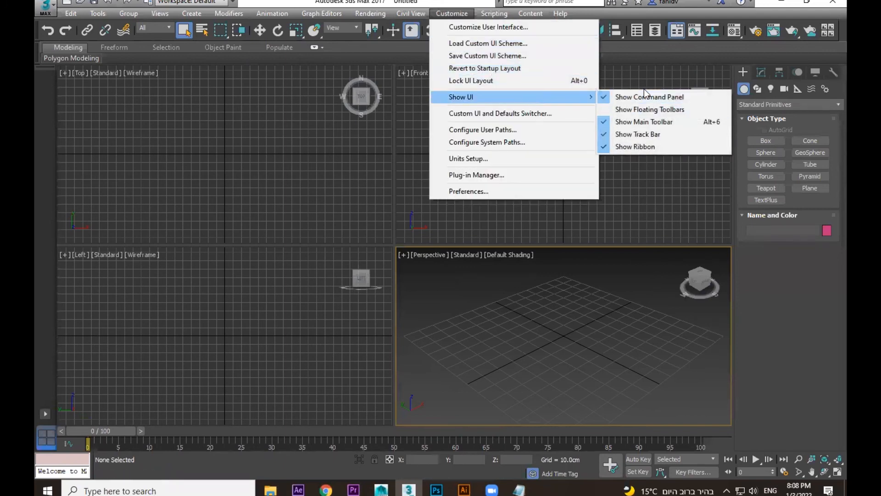
{"action": "left_click", "coordinate": [640, 123]}
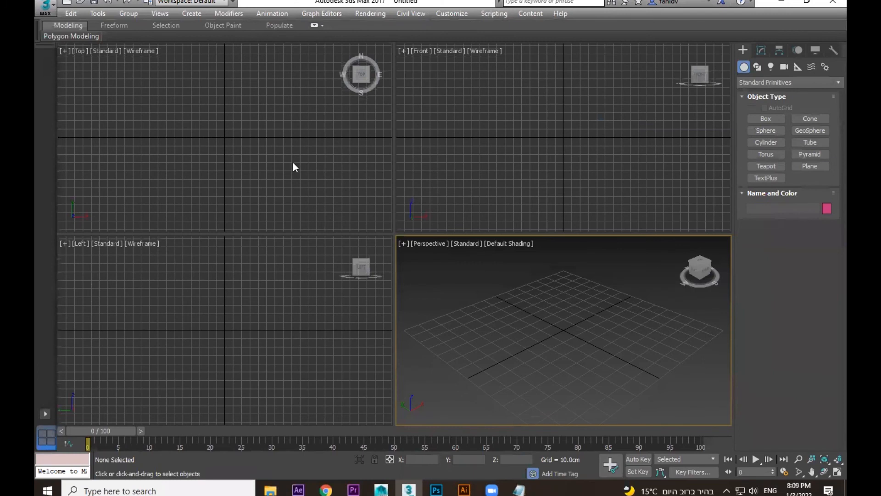
{"action": "left_click", "coordinate": [452, 13]}
{"action": "mouse_move", "coordinate": [492, 97]}
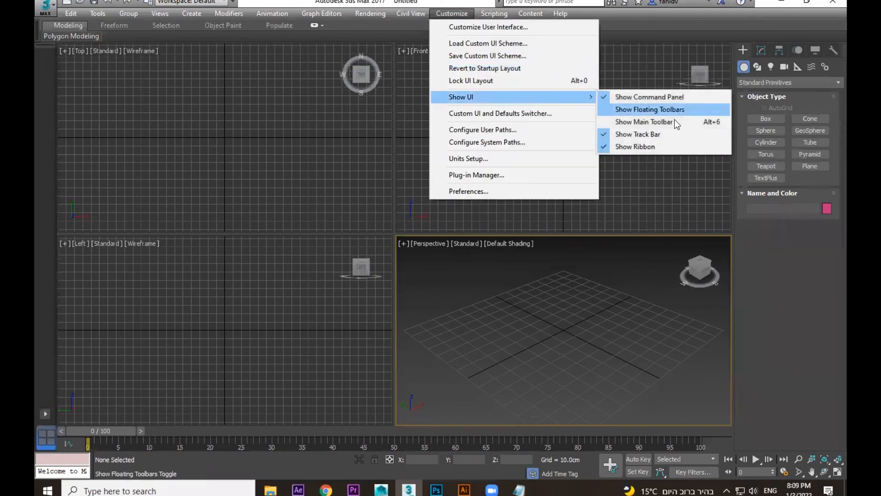
{"action": "left_click", "coordinate": [644, 122]}
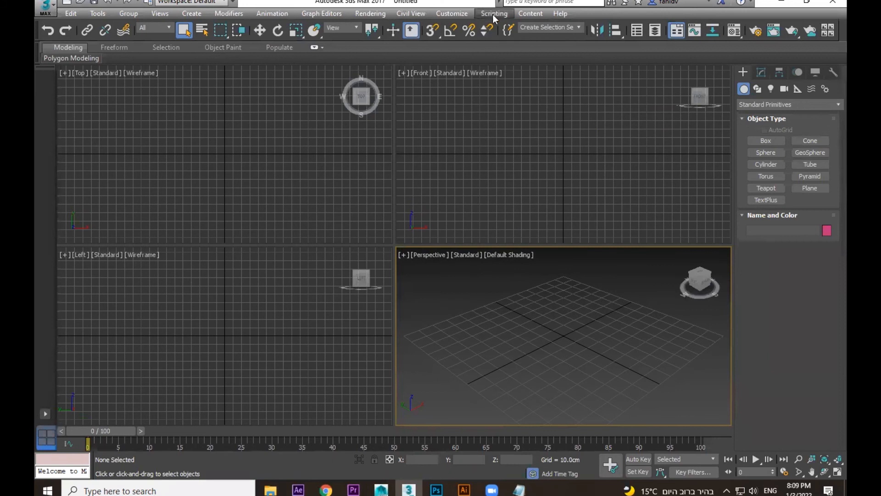
- Turn the ribbon's display off in the Show UI options and turn it on again
{"action": "left_click", "coordinate": [465, 13]}
{"action": "mouse_move", "coordinate": [491, 97]}
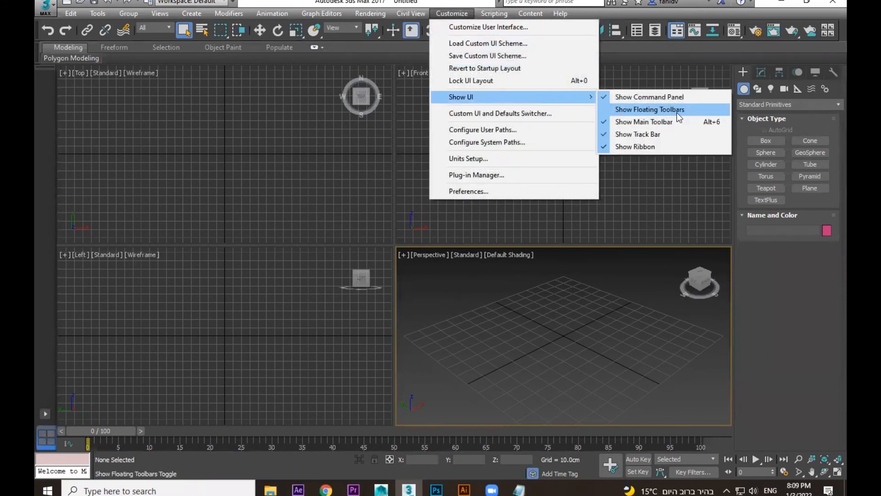
{"action": "left_click", "coordinate": [647, 147]}
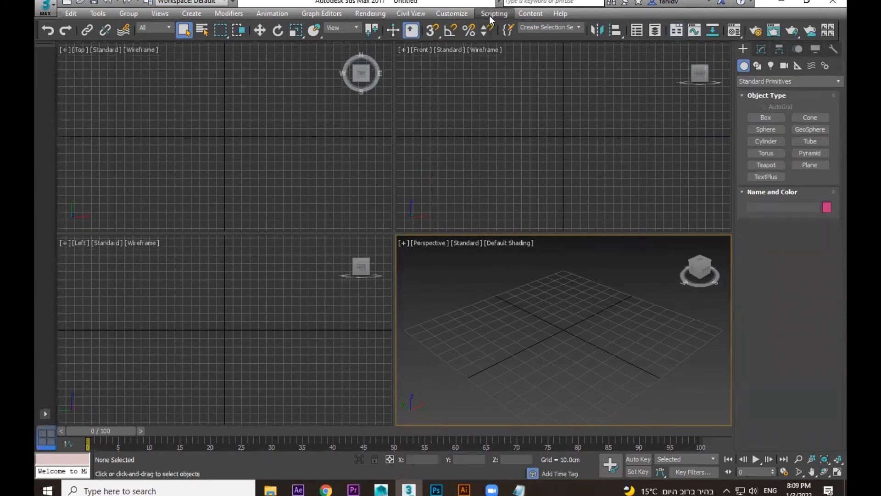
{"action": "left_click", "coordinate": [454, 13]}
{"action": "mouse_move", "coordinate": [491, 97]}
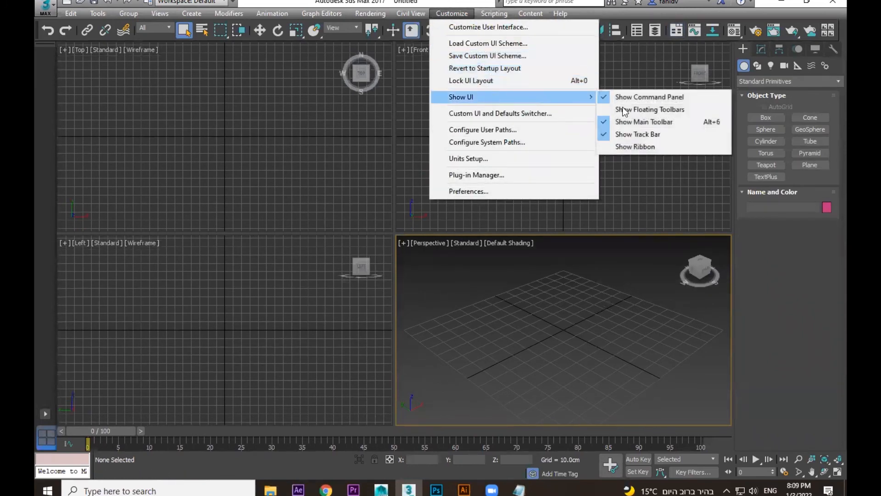
{"action": "left_click", "coordinate": [624, 149]}
- Hide the track bar below the viewports through the Show UI options and restore it
{"action": "left_click", "coordinate": [452, 13]}
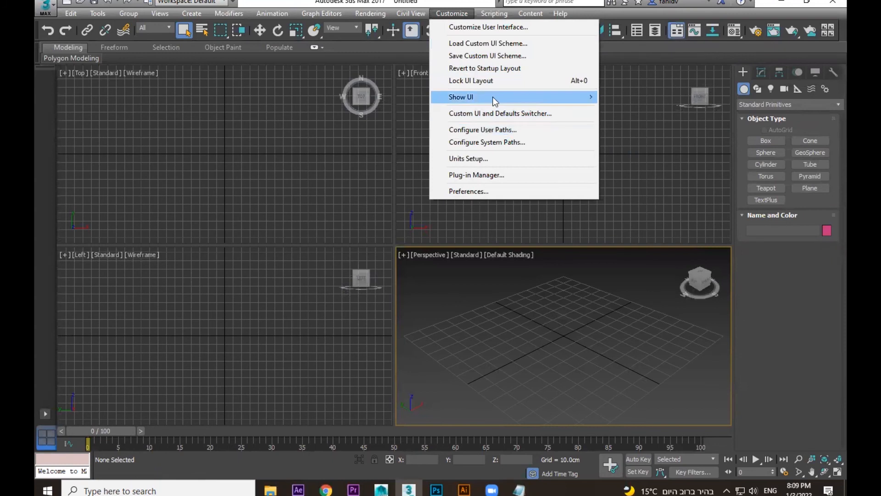
{"action": "mouse_move", "coordinate": [494, 99]}
{"action": "left_click", "coordinate": [661, 137]}
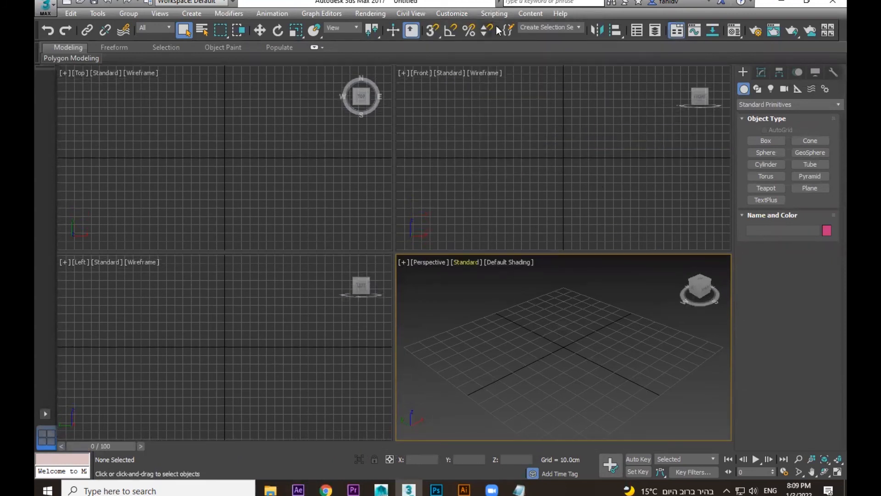
{"action": "left_click", "coordinate": [452, 13]}
{"action": "mouse_move", "coordinate": [505, 97]}
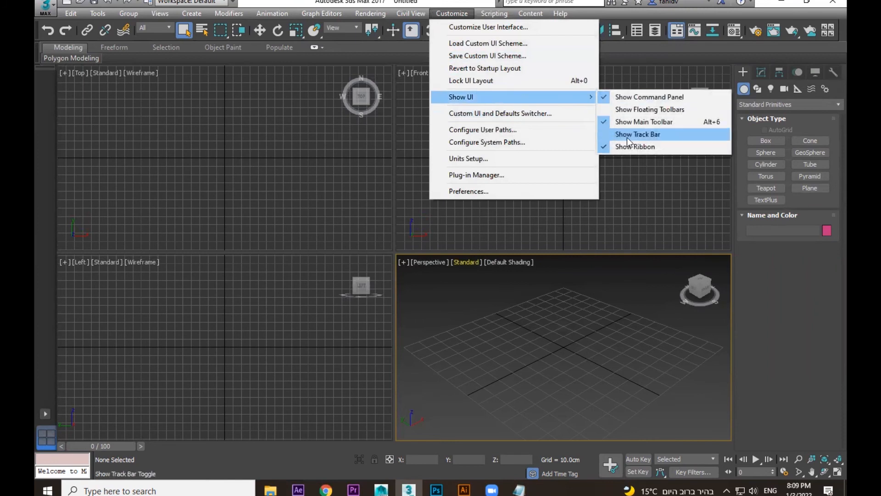
{"action": "left_click", "coordinate": [627, 136]}
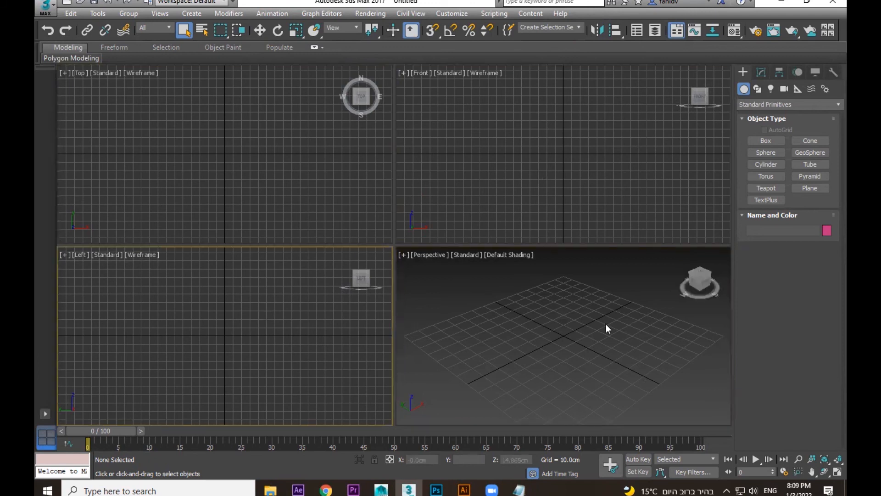
- Activate the Perspective viewport, view its list of view types, and maximize the viewport
{"action": "left_click", "coordinate": [557, 312]}
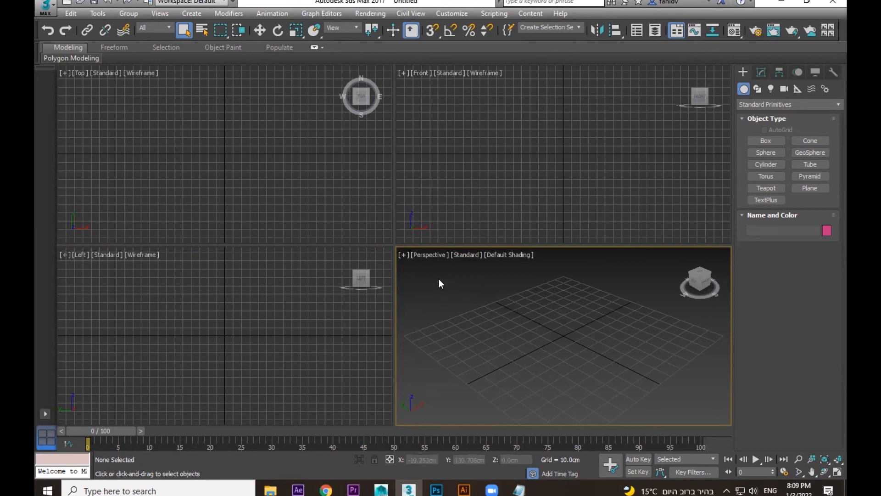
{"action": "left_click", "coordinate": [428, 255]}
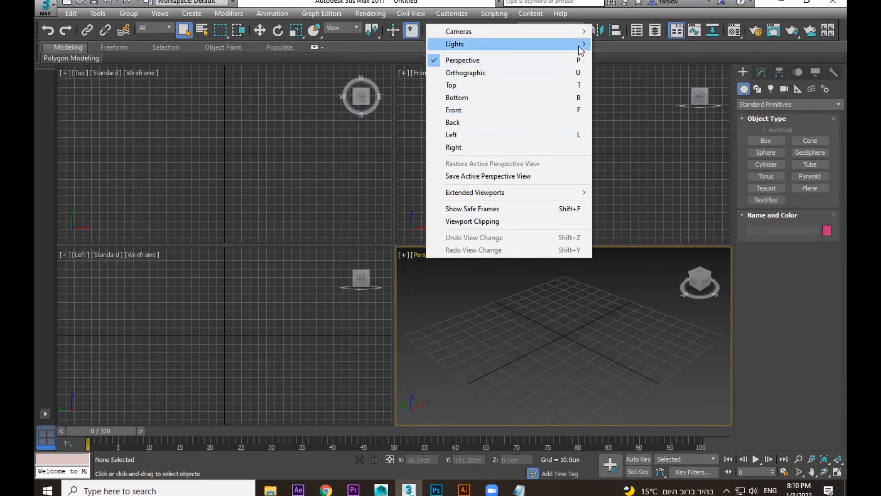
{"action": "left_click", "coordinate": [455, 284]}
{"action": "key", "text": "alt+w"}
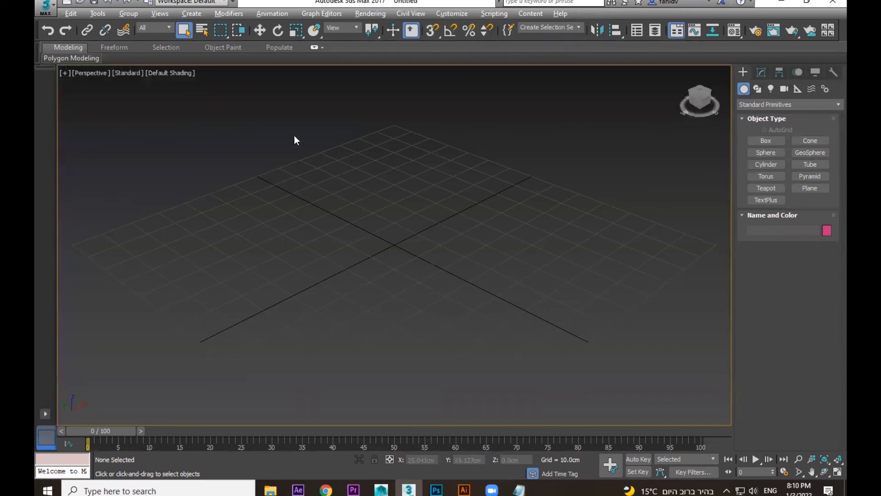
- Switch the maximized viewport to the Top view, the Front view and back to Perspective, and open its shading options
{"action": "left_click", "coordinate": [90, 73]}
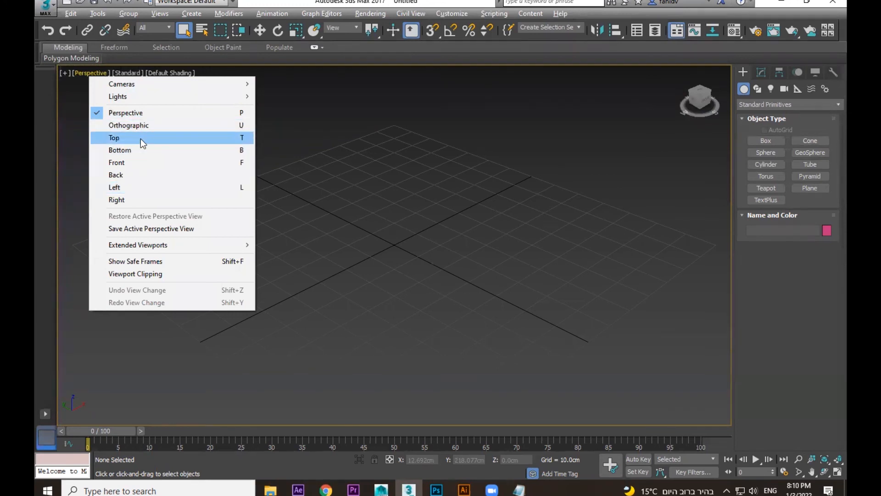
{"action": "left_click", "coordinate": [141, 139]}
{"action": "left_click", "coordinate": [79, 73]}
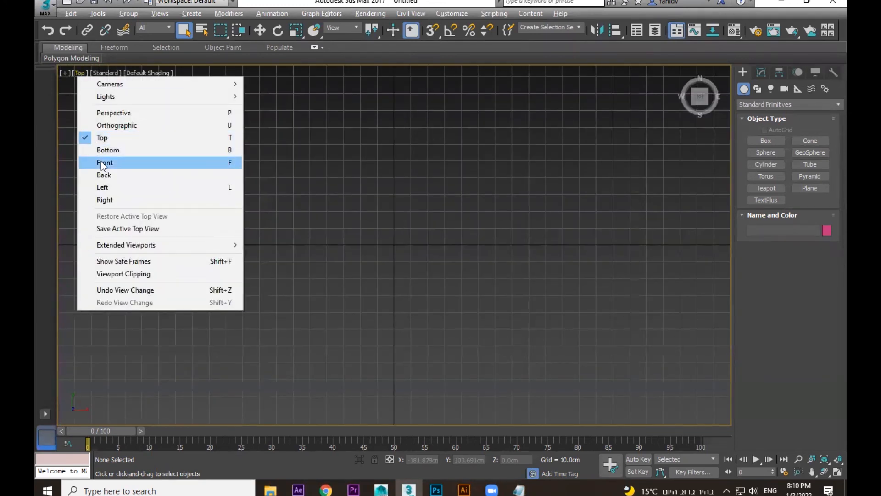
{"action": "left_click", "coordinate": [102, 163]}
{"action": "left_click", "coordinate": [81, 73]}
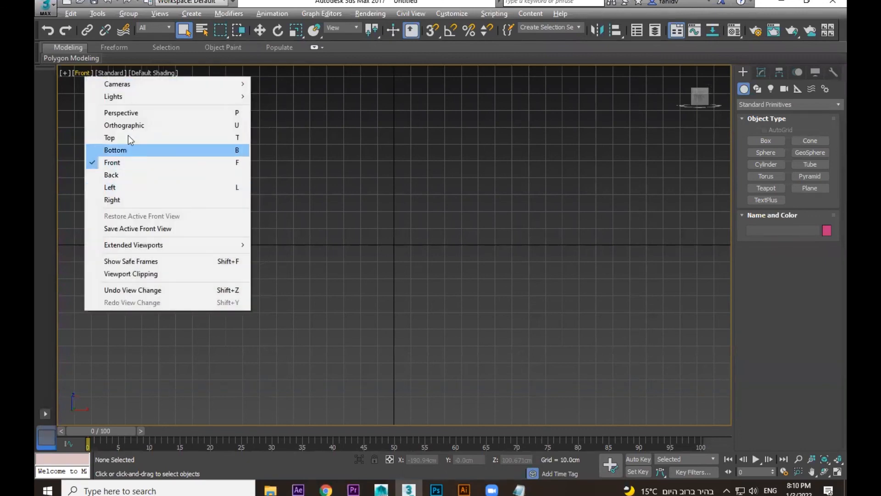
{"action": "left_click", "coordinate": [126, 114]}
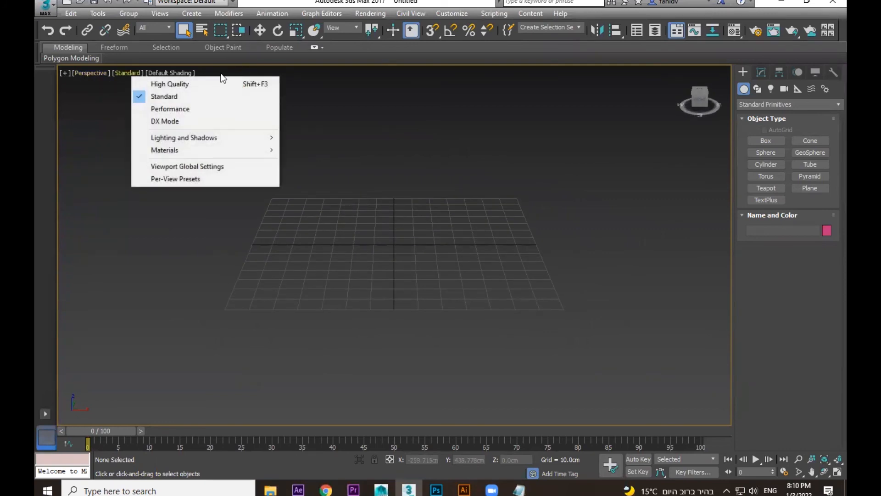
{"action": "left_click", "coordinate": [173, 72]}
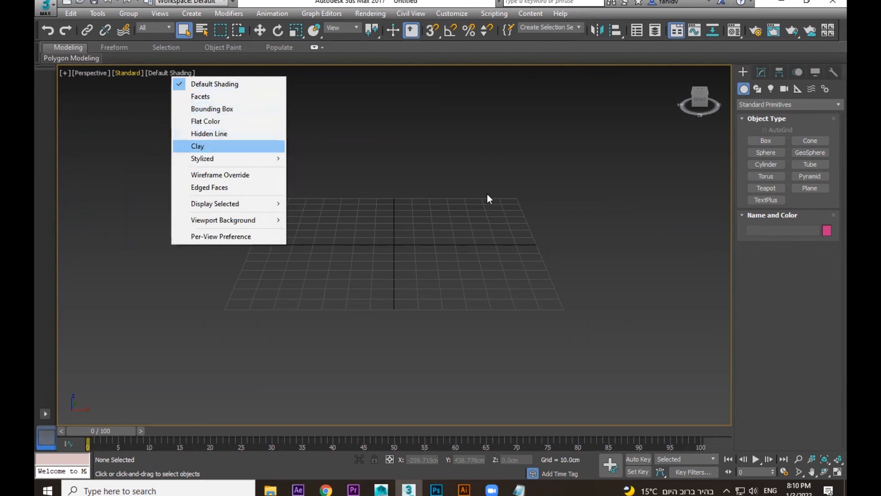
- Create a box about 94 cm long, 64 cm wide and 49 cm high on the grid in the Perspective viewport
{"action": "left_click", "coordinate": [765, 140]}
{"action": "mouse_move", "coordinate": [443, 232]}
{"action": "left_mouse_down"}
{"action": "mouse_move", "coordinate": [370, 301]}
{"action": "mouse_move", "coordinate": [296, 318]}
{"action": "left_mouse_up"}
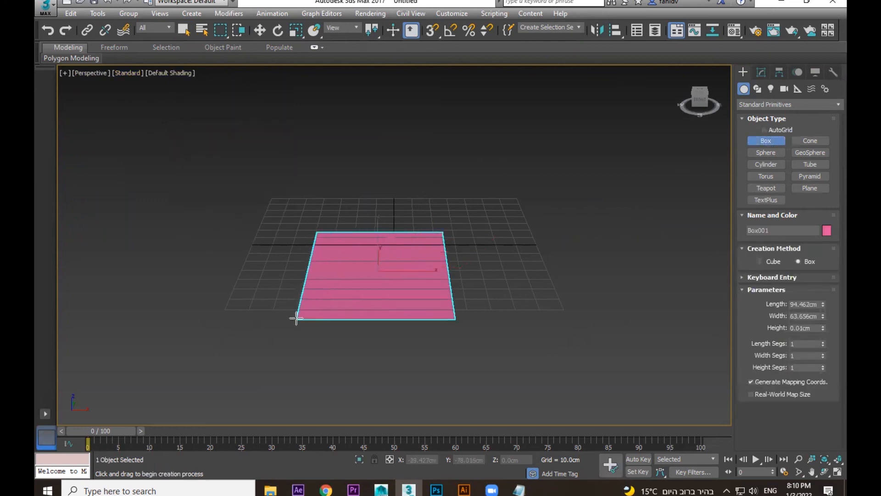
{"action": "left_click", "coordinate": [322, 219]}
- Switch the Perspective viewport's shading to Bounding Box, Flat Color and Hidden Line in turn
{"action": "left_click", "coordinate": [179, 71]}
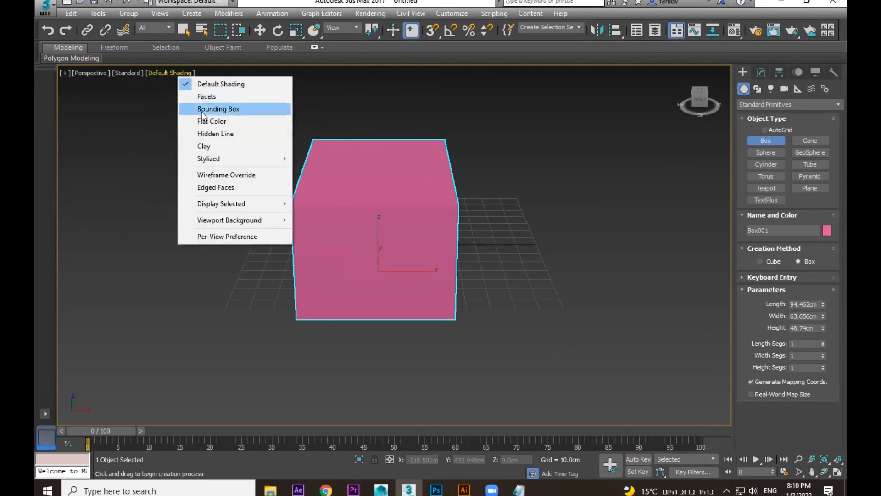
{"action": "left_click", "coordinate": [202, 110]}
{"action": "left_click", "coordinate": [167, 74]}
{"action": "left_click", "coordinate": [192, 121]}
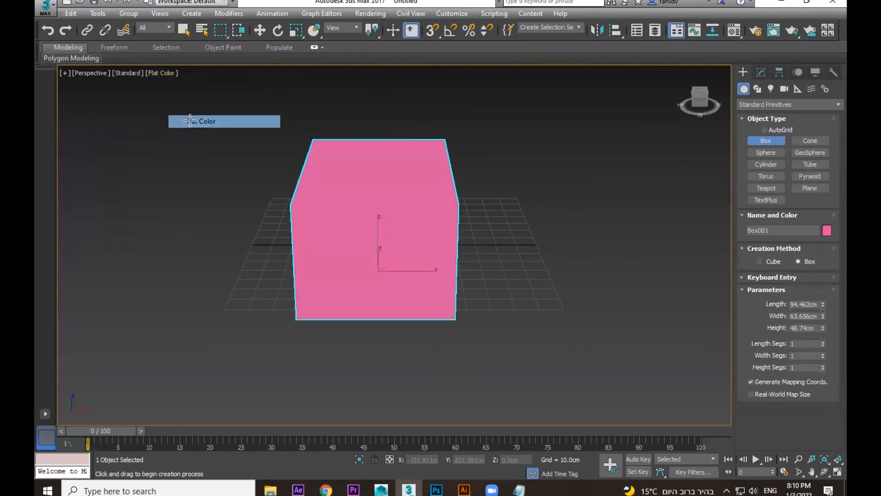
{"action": "left_click", "coordinate": [168, 73]}
{"action": "left_click", "coordinate": [207, 133]}
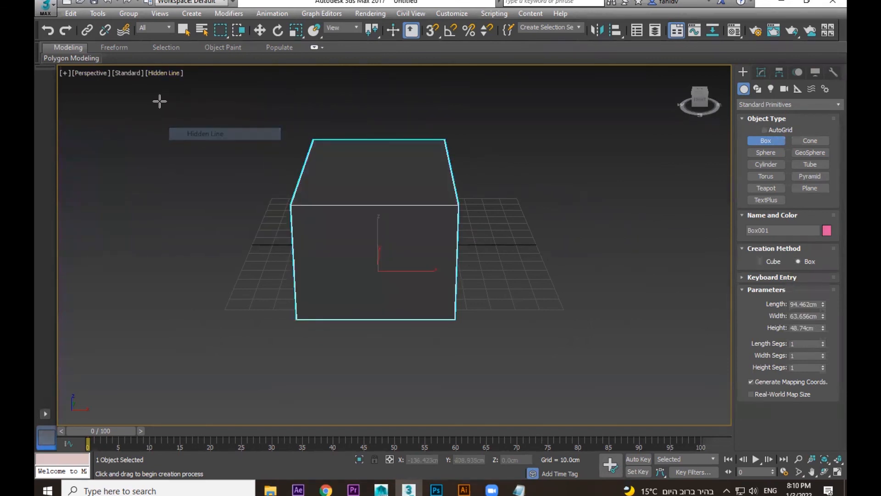
- Switch the Perspective viewport's shading to Clay and back to Default Shading
{"action": "left_click", "coordinate": [165, 73]}
{"action": "left_click", "coordinate": [191, 142]}
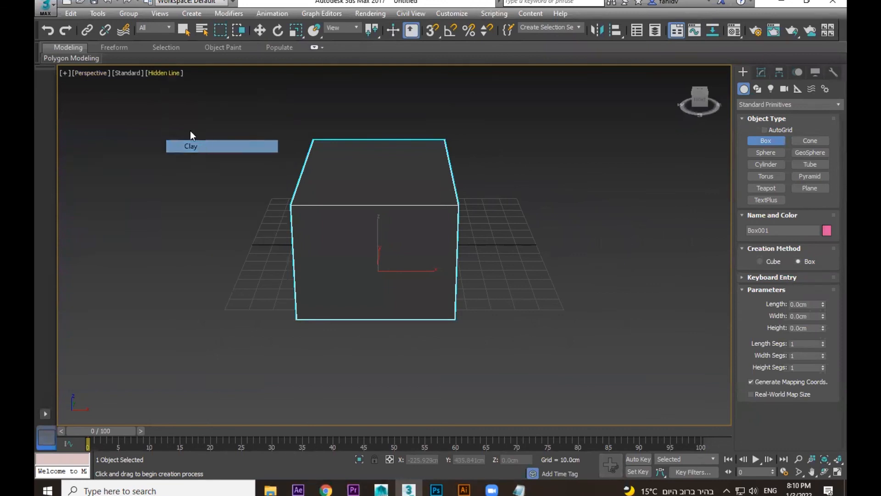
{"action": "left_click", "coordinate": [154, 73]}
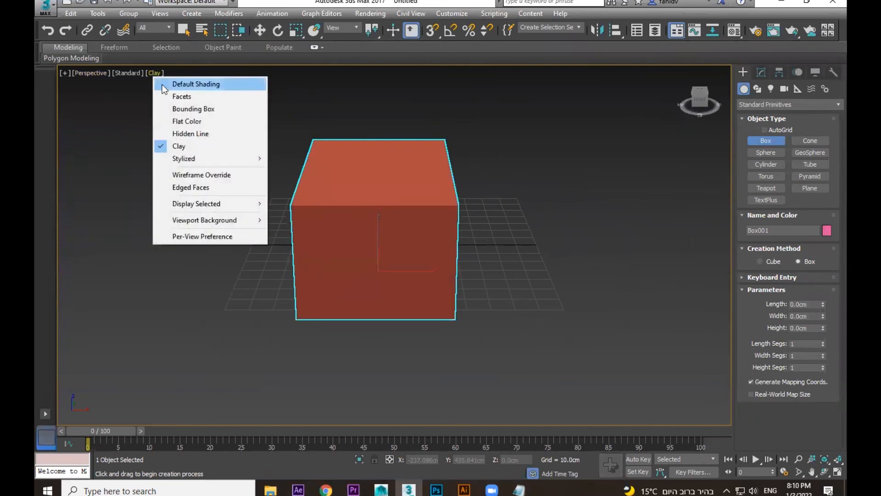
{"action": "left_click", "coordinate": [164, 87]}
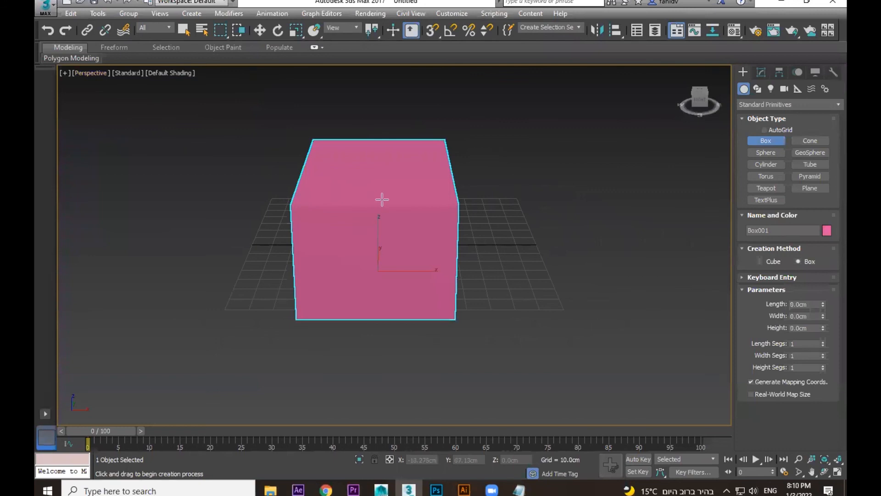
- Switch the viewport to Wireframe display and return it to Default Shading to view the box from an angle
{"action": "left_click", "coordinate": [179, 73]}
{"action": "key", "text": "w"}
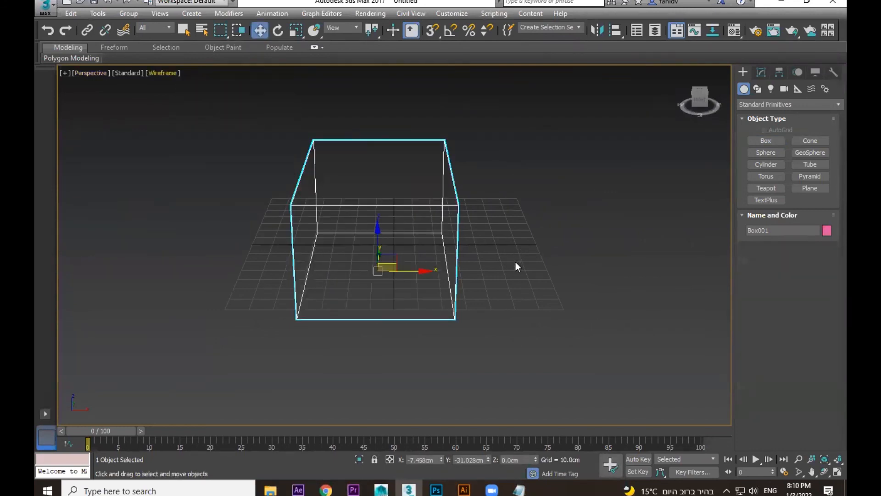
{"action": "left_click", "coordinate": [177, 76]}
{"action": "left_click", "coordinate": [186, 83]}
{"action": "mouse_move", "coordinate": [544, 273]}
{"action": "middle_mouse_down", "text": "alt"}
{"action": "mouse_move", "coordinate": [460, 292]}
{"action": "mouse_move", "coordinate": [471, 285]}
{"action": "middle_mouse_up", "text": "alt"}
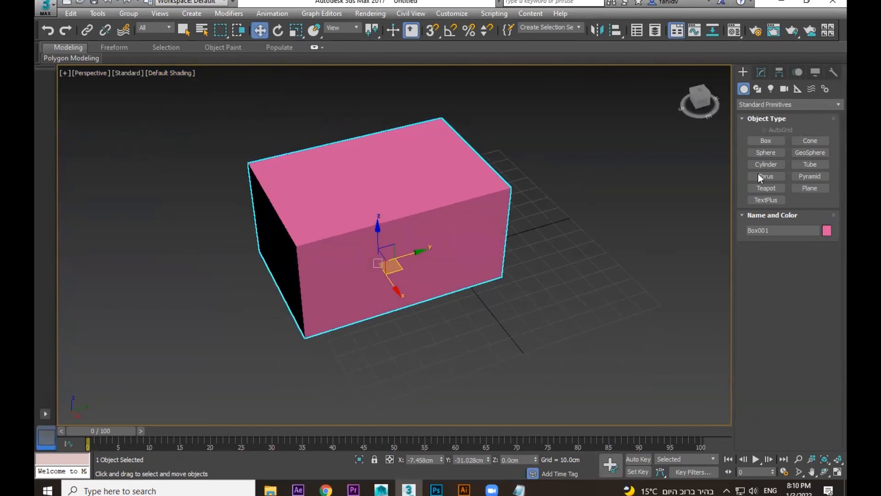
- View the box's modifiable parameters, return to the object creation options and deselect the box
{"action": "left_click", "coordinate": [762, 72]}
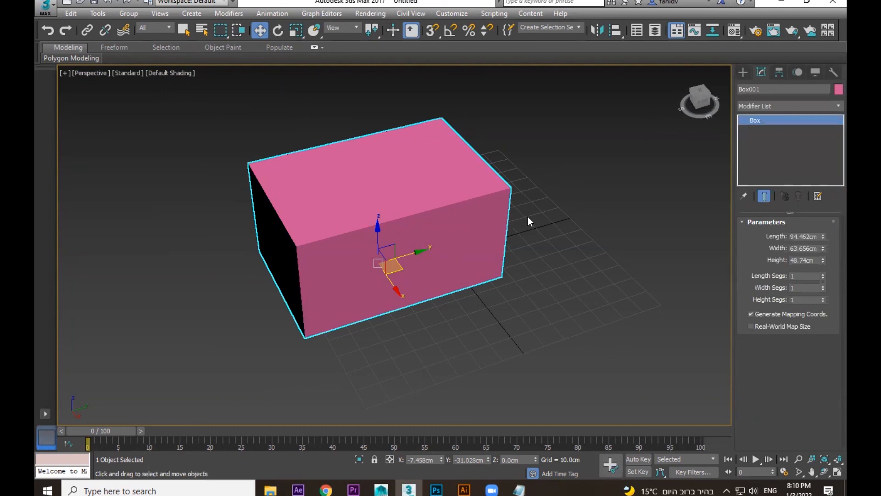
{"action": "left_click", "coordinate": [743, 72]}
{"action": "left_click", "coordinate": [617, 152]}
{"action": "middle_click_drag", "start_coordinate": [535, 221], "coordinate": [478, 191]}
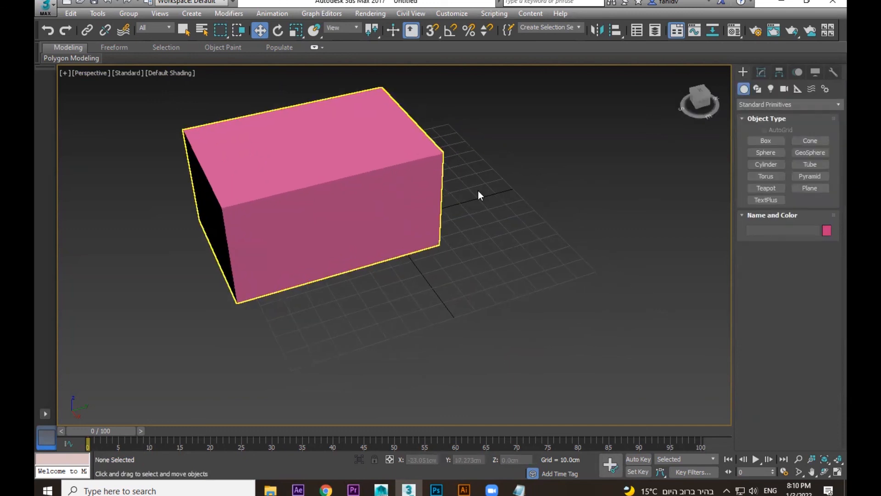
- Create five more boxes around the large pink box, the first about 37 cm long, 51 cm wide and 58 cm high
{"action": "left_click_drag", "start_coordinate": [523, 315], "coordinate": [546, 241]}
{"action": "left_click", "coordinate": [559, 189]}
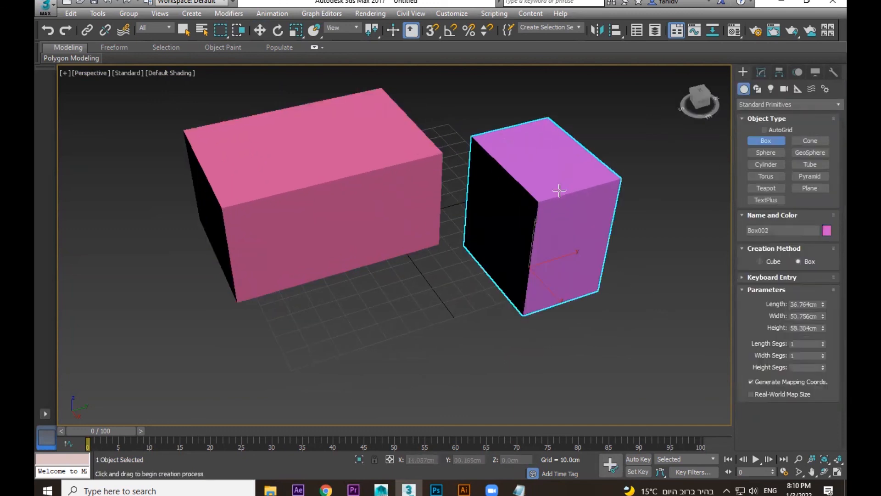
{"action": "left_click_drag", "start_coordinate": [443, 290], "coordinate": [414, 344]}
{"action": "left_click", "coordinate": [338, 308]}
{"action": "left_click_drag", "start_coordinate": [324, 321], "coordinate": [280, 380]}
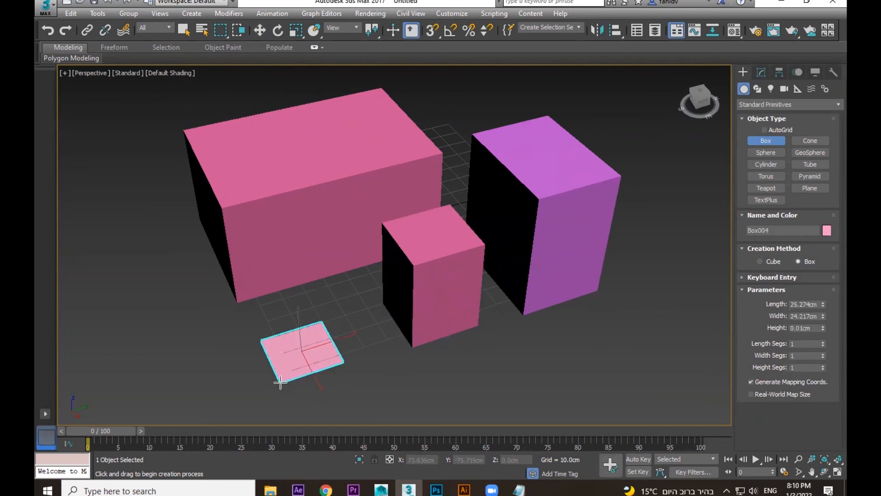
{"action": "left_click", "coordinate": [268, 292]}
{"action": "left_click_drag", "start_coordinate": [167, 242], "coordinate": [131, 295]}
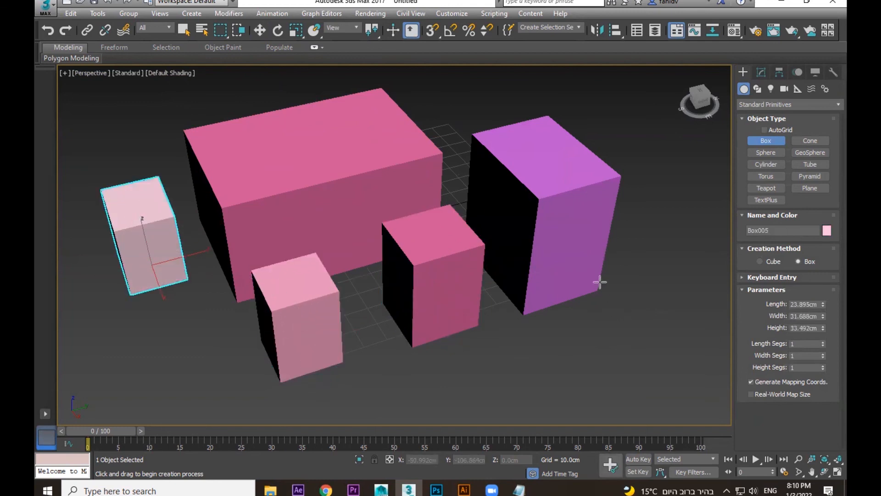
{"action": "left_click_drag", "start_coordinate": [626, 277], "coordinate": [559, 378]}
{"action": "left_click", "coordinate": [561, 289]}
- Create five further boxes behind and beside the large pink box, one of them about 38 by 42 cm and 63 cm high
{"action": "left_click_drag", "start_coordinate": [483, 115], "coordinate": [449, 157]}
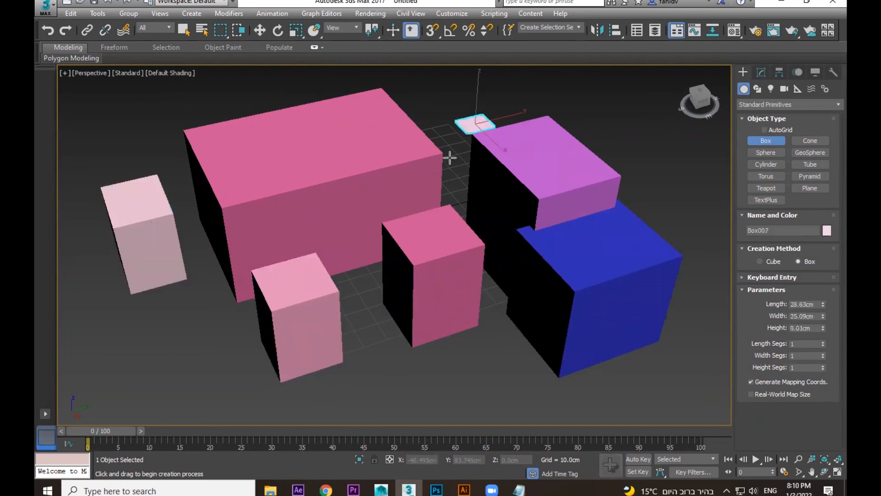
{"action": "left_click", "coordinate": [446, 84]}
{"action": "middle_click_drag", "start_coordinate": [296, 195], "coordinate": [406, 316]}
{"action": "left_click_drag", "start_coordinate": [396, 198], "coordinate": [360, 256]}
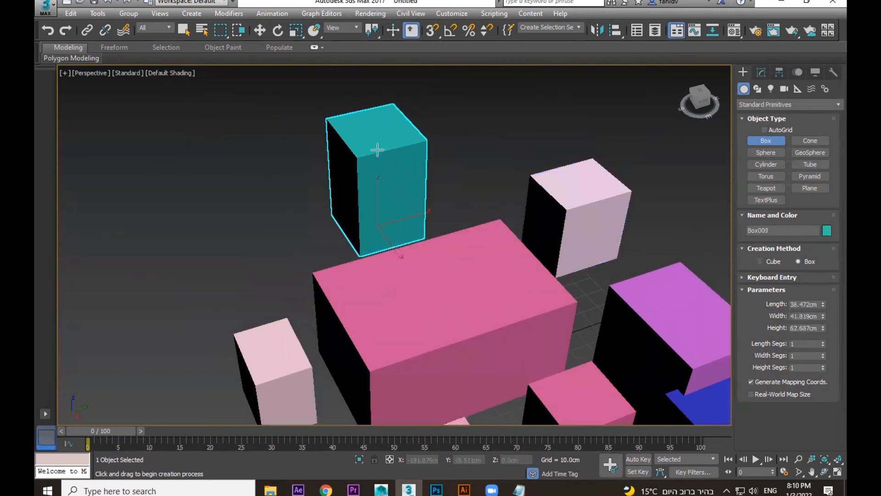
{"action": "left_click_drag", "start_coordinate": [220, 233], "coordinate": [334, 266]}
{"action": "left_click", "coordinate": [327, 157]}
{"action": "left_click_drag", "start_coordinate": [133, 235], "coordinate": [211, 284]}
{"action": "left_click", "coordinate": [192, 175]}
{"action": "left_click_drag", "start_coordinate": [464, 170], "coordinate": [507, 216]}
{"action": "left_click", "coordinate": [529, 124]}
- Select all boxes in the scene and delete them
{"action": "key", "text": "w"}
{"action": "scroll", "coordinate": [542, 137], "scroll_direction": "down", "scroll_amount": 5}
{"action": "left_click_drag", "start_coordinate": [630, 149], "coordinate": [392, 356]}
{"action": "key", "text": "Delete"}
{"action": "scroll", "coordinate": [434, 284], "scroll_direction": "up", "scroll_amount": 6}
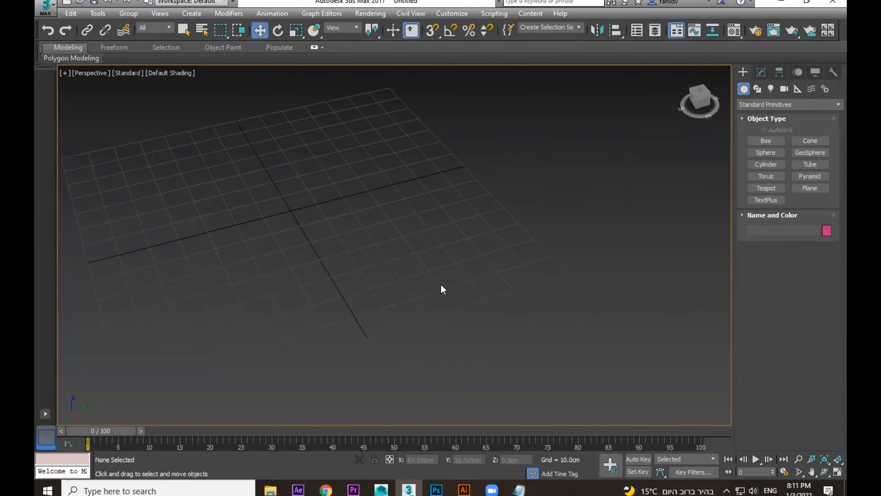
- Create a box about 96 cm long, 69 cm wide and 35 cm high on the grid
{"action": "left_click", "coordinate": [767, 140]}
{"action": "left_click_drag", "start_coordinate": [261, 248], "coordinate": [596, 271]}
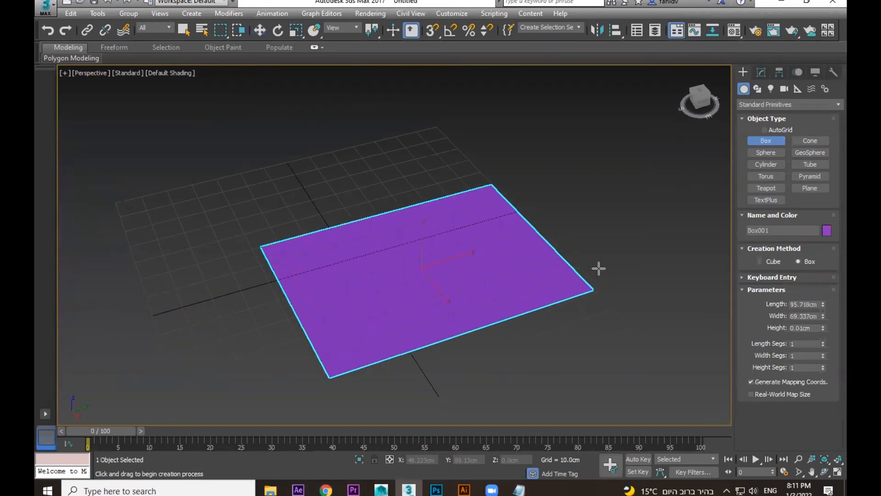
{"action": "left_click", "coordinate": [608, 193]}
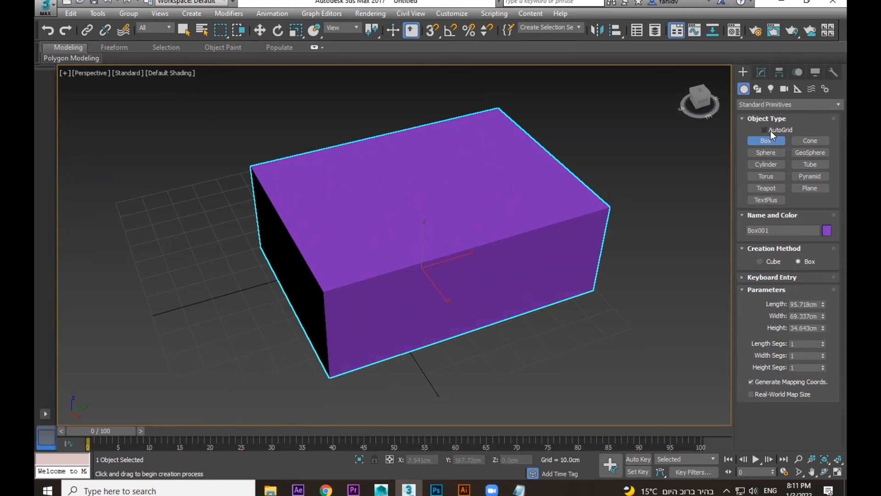
- Enable AutoGrid and create four small boxes on the large box's faces: one on top, two on the front and one on the dark side
{"action": "left_click_drag", "start_coordinate": [469, 178], "coordinate": [451, 216]}
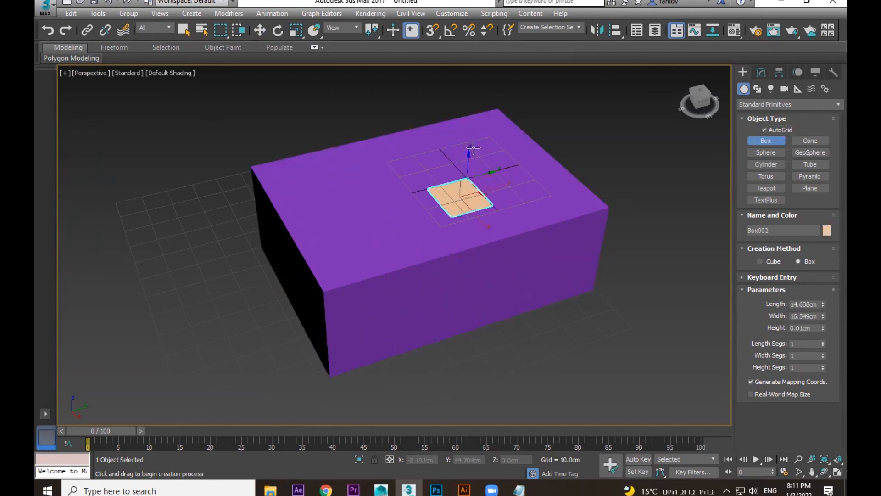
{"action": "left_click", "coordinate": [457, 129]}
{"action": "left_click_drag", "start_coordinate": [555, 237], "coordinate": [571, 276]}
{"action": "left_click", "coordinate": [667, 236]}
{"action": "left_click_drag", "start_coordinate": [392, 295], "coordinate": [395, 381]}
{"action": "left_click", "coordinate": [328, 304]}
{"action": "left_click_drag", "start_coordinate": [293, 295], "coordinate": [294, 297]}
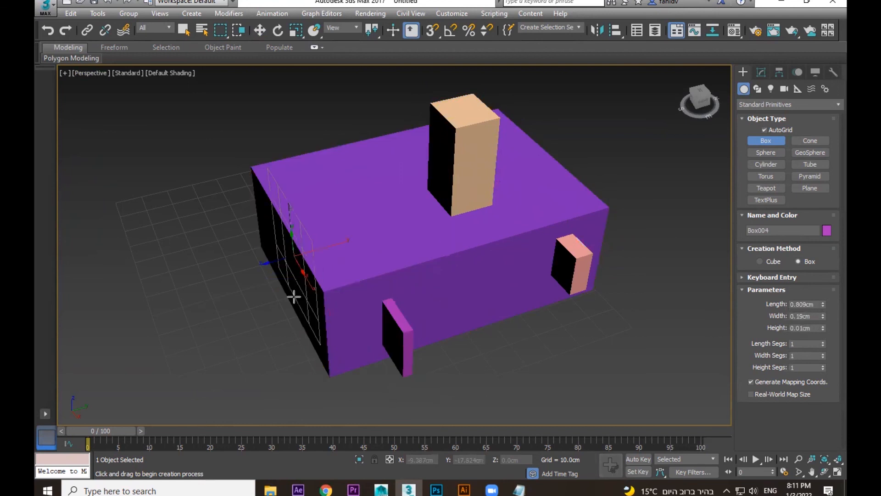
{"action": "left_click", "coordinate": [161, 302]}
- Select all five boxes and delete them
{"action": "key", "text": "w"}
{"action": "left_click_drag", "start_coordinate": [643, 126], "coordinate": [240, 383]}
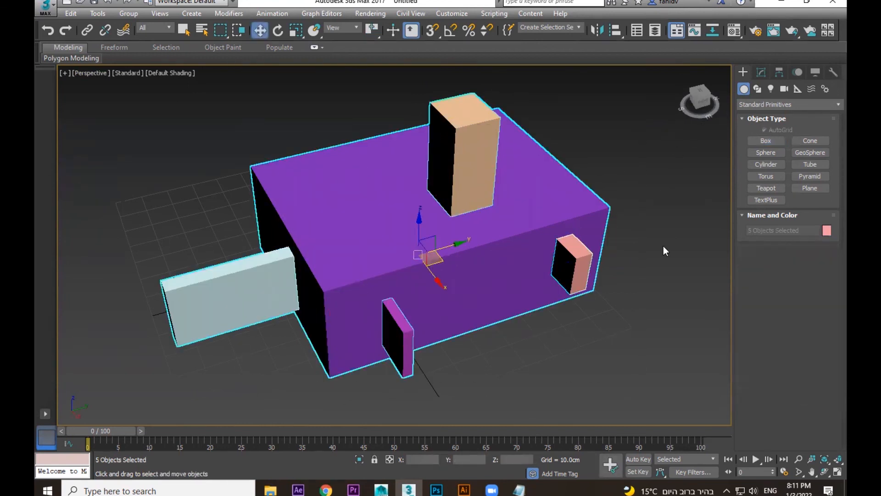
{"action": "key", "text": "Delete"}
- Create a large teapot on the grid and cover its surface with many smaller teapots using AutoGrid
{"action": "left_click_drag", "start_coordinate": [373, 250], "coordinate": [457, 273]}
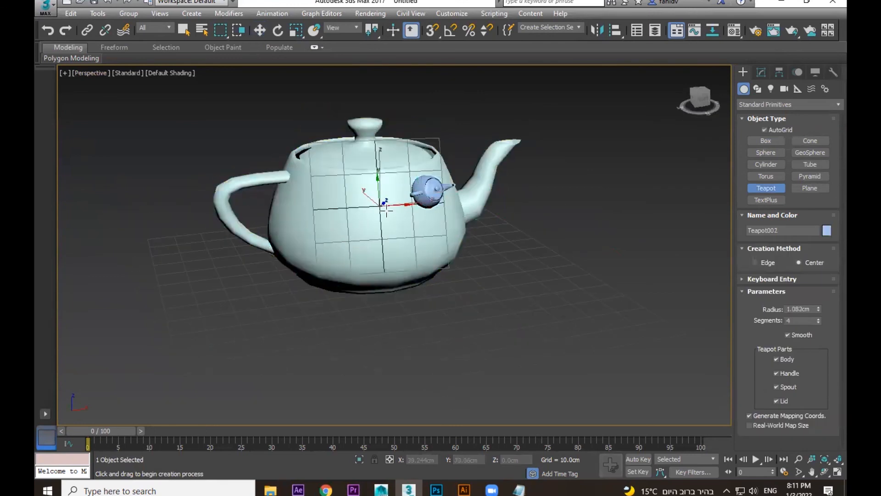
{"action": "left_click_drag", "start_coordinate": [395, 162], "coordinate": [375, 164]}
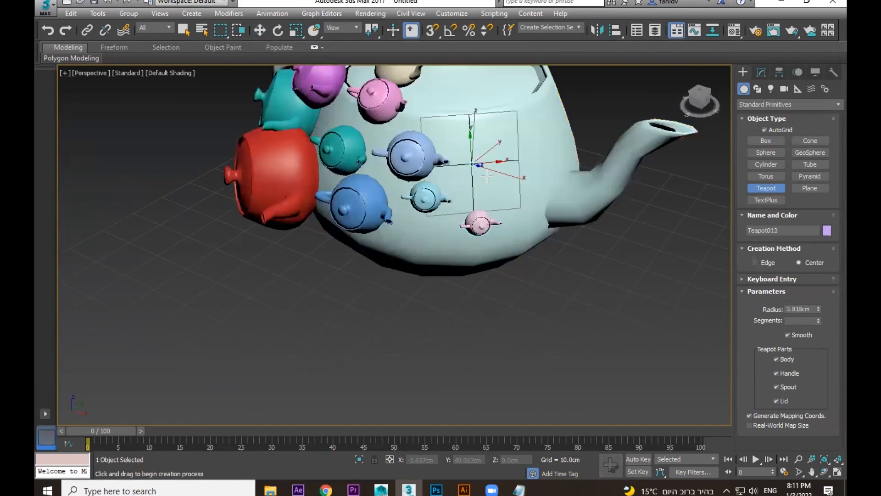
{"action": "left_click_drag", "start_coordinate": [475, 165], "coordinate": [471, 133]}
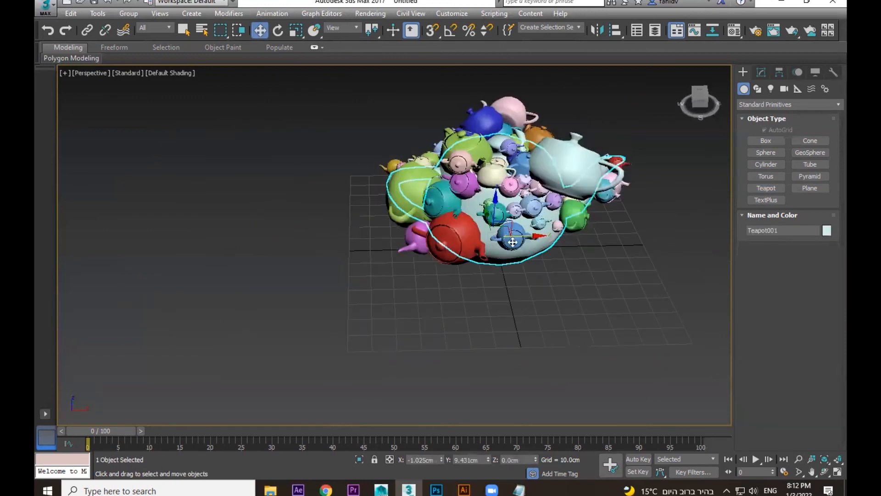
- Move the large base teapot straight down to about Z -143 cm, inspect the teapots left behind, and undo the move
{"action": "left_click_drag", "start_coordinate": [513, 242], "coordinate": [531, 429]}
{"action": "scroll", "coordinate": [597, 247], "scroll_direction": "up", "scroll_amount": 3}
{"action": "middle_click_drag", "start_coordinate": [577, 194], "coordinate": [471, 155], "text": "alt"}
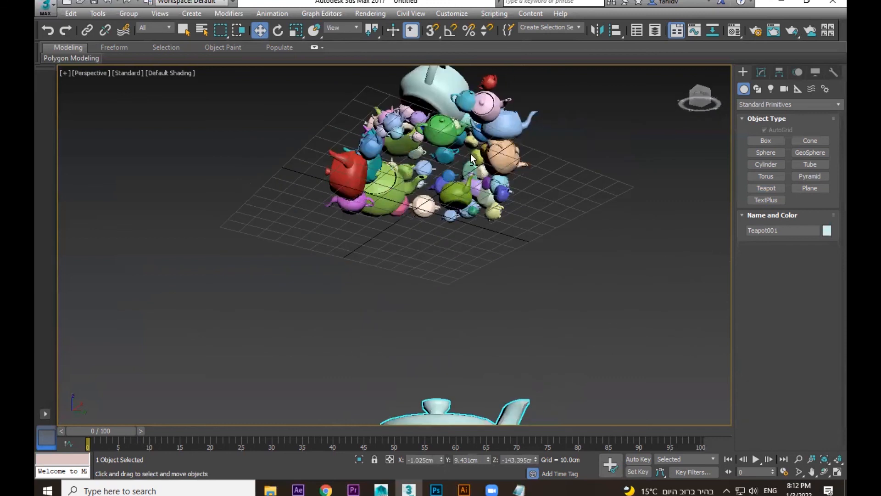
{"action": "middle_click_drag", "start_coordinate": [345, 177], "coordinate": [574, 192], "text": "alt"}
{"action": "middle_click_drag", "start_coordinate": [580, 242], "coordinate": [589, 218], "text": "alt"}
{"action": "key", "text": "ctrl+z"}
{"action": "key", "text": "ctrl+z"}
- Create several small teapots on the surface of the pale teapot attached to the cluster, the first about 4 cm in radius
{"action": "middle_click_drag", "start_coordinate": [572, 169], "coordinate": [572, 204], "text": "alt"}
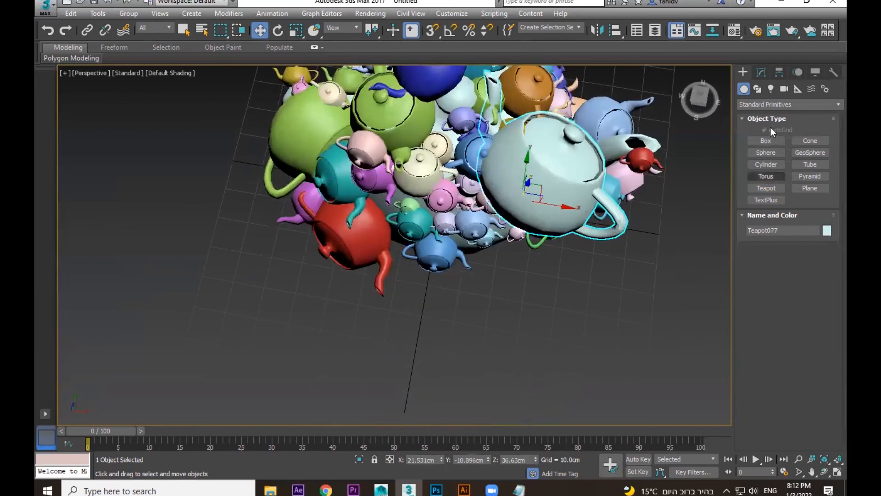
{"action": "left_click", "coordinate": [765, 190]}
{"action": "left_click_drag", "start_coordinate": [568, 165], "coordinate": [579, 176]}
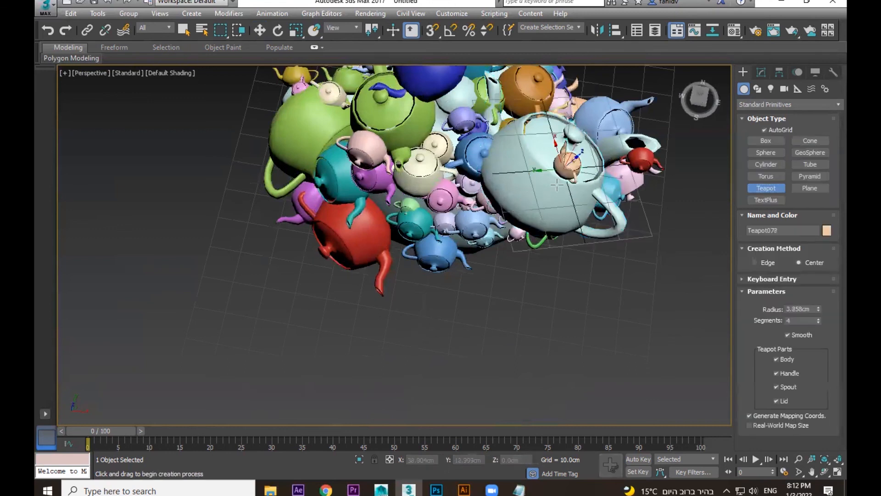
{"action": "left_click_drag", "start_coordinate": [525, 185], "coordinate": [538, 198]}
{"action": "left_click_drag", "start_coordinate": [516, 149], "coordinate": [522, 152]}
{"action": "left_click_drag", "start_coordinate": [541, 118], "coordinate": [557, 135]}
{"action": "left_click_drag", "start_coordinate": [591, 138], "coordinate": [612, 192]}
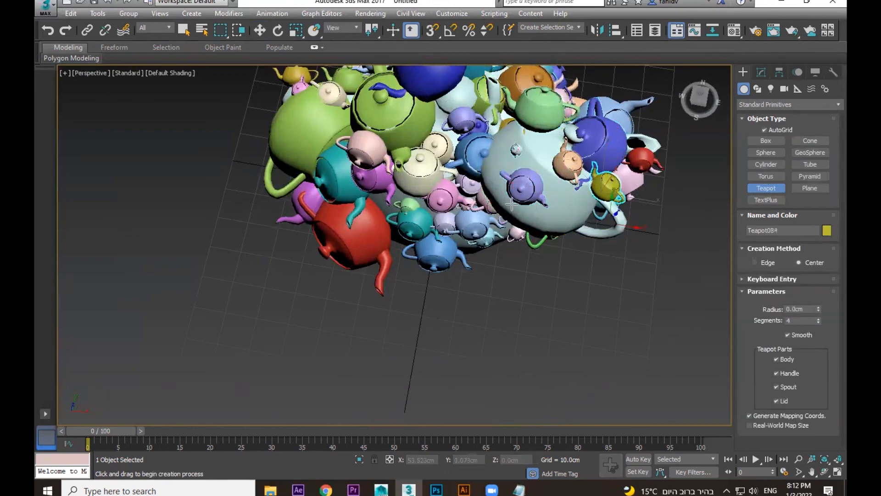
{"action": "scroll", "coordinate": [612, 276], "scroll_direction": "down", "scroll_amount": 3}
{"action": "right_click", "coordinate": [611, 277]}
{"action": "middle_click_drag", "start_coordinate": [611, 276], "coordinate": [578, 314], "text": "alt"}
{"action": "left_click", "coordinate": [599, 261]}
{"action": "scroll", "coordinate": [605, 278], "scroll_direction": "up", "scroll_amount": 3}
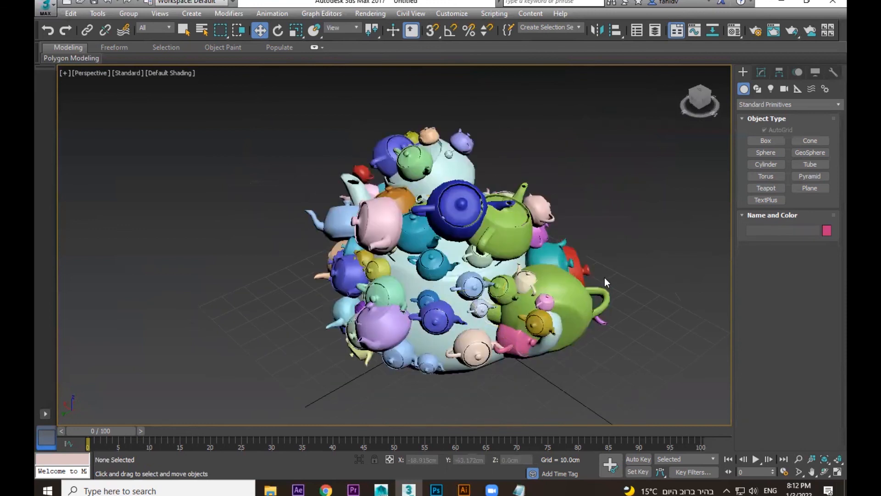
- Create a box about 78 cm long on open ground beside the teapot cluster
{"action": "middle_click_drag", "start_coordinate": [605, 278], "coordinate": [295, 211]}
{"action": "left_click", "coordinate": [766, 141]}
{"action": "left_click_drag", "start_coordinate": [553, 198], "coordinate": [519, 330]}
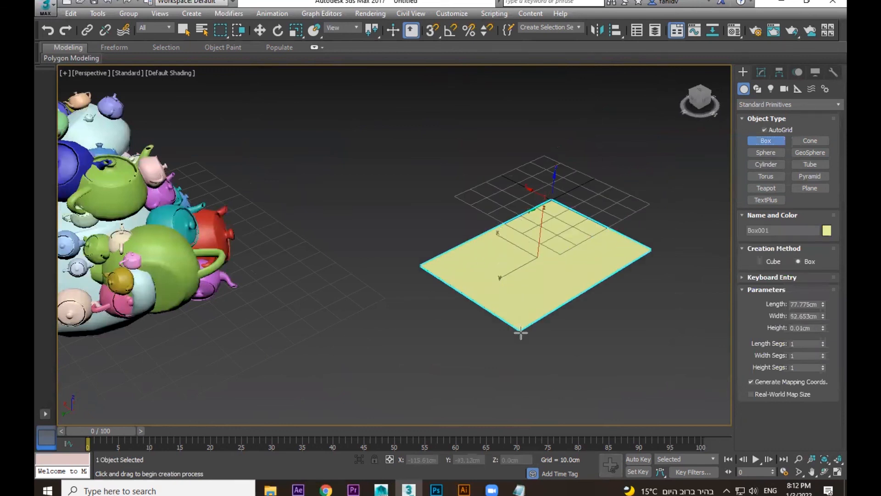
{"action": "left_click", "coordinate": [557, 274]}
- Create a teapot with a radius of about 8 cm on the yellow box's top face using AutoGrid
{"action": "left_click", "coordinate": [774, 187]}
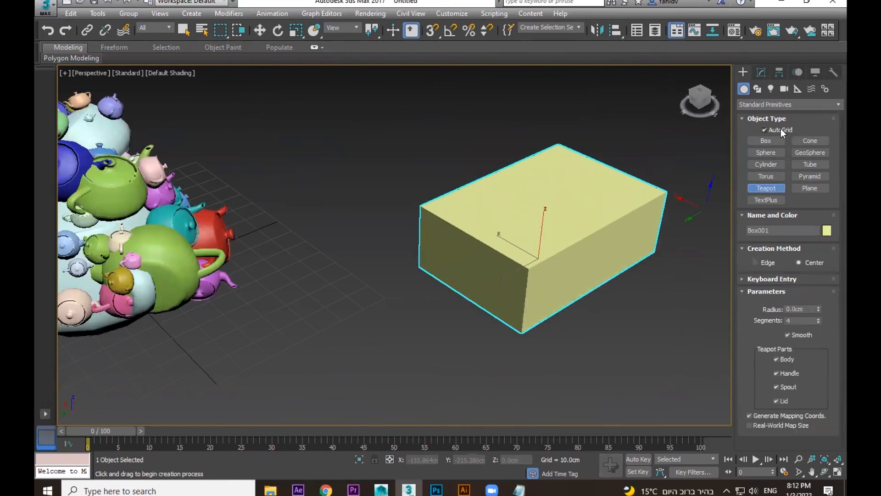
{"action": "left_click_drag", "start_coordinate": [595, 173], "coordinate": [615, 179]}
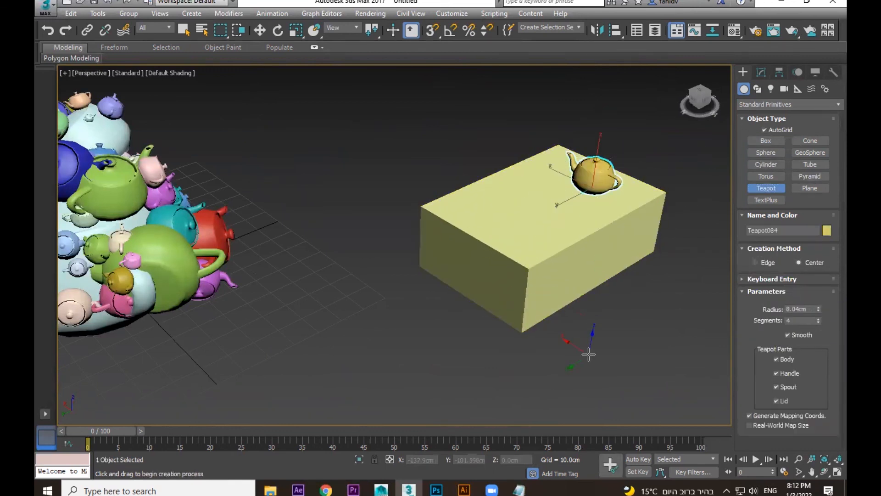
{"action": "middle_click_drag", "start_coordinate": [624, 311], "coordinate": [532, 329]}
{"action": "key", "text": "w"}
{"action": "scroll", "coordinate": [574, 279], "scroll_direction": "up", "scroll_amount": 5}
{"action": "middle_click_drag", "start_coordinate": [543, 183], "coordinate": [537, 214], "text": "alt"}
{"action": "scroll", "coordinate": [663, 241], "scroll_direction": "down", "scroll_amount": 5}
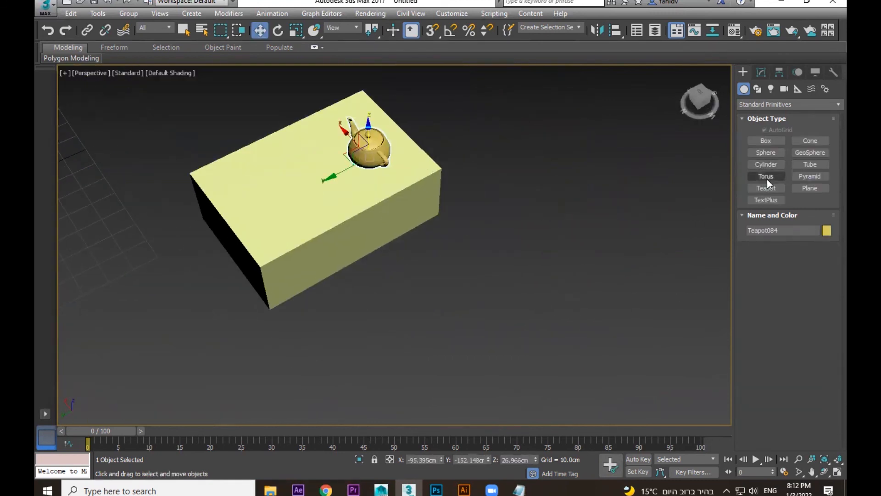
- Create a sphere about 40 cm in radius beside the yellow box and place the first three teapots on its surface
{"action": "left_click", "coordinate": [767, 152]}
{"action": "left_click_drag", "start_coordinate": [555, 268], "coordinate": [598, 371]}
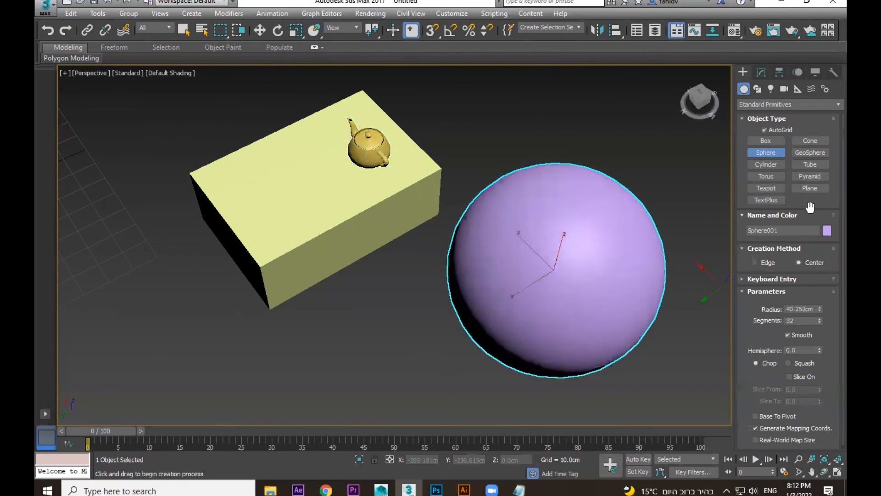
{"action": "left_click_drag", "start_coordinate": [566, 193], "coordinate": [586, 210]}
{"action": "middle_click_drag", "start_coordinate": [652, 271], "coordinate": [566, 243], "text": "alt"}
{"action": "left_click_drag", "start_coordinate": [583, 283], "coordinate": [565, 300]}
{"action": "left_click_drag", "start_coordinate": [485, 314], "coordinate": [498, 332]}
- Cover the sphere's surface with further teapots of varying sizes and undo the last three
{"action": "left_click_drag", "start_coordinate": [622, 334], "coordinate": [631, 350]}
{"action": "left_click_drag", "start_coordinate": [629, 223], "coordinate": [639, 239]}
{"action": "left_click_drag", "start_coordinate": [548, 227], "coordinate": [559, 246]}
{"action": "left_click_drag", "start_coordinate": [522, 273], "coordinate": [539, 303]}
{"action": "left_click_drag", "start_coordinate": [557, 344], "coordinate": [577, 379]}
{"action": "left_click_drag", "start_coordinate": [550, 389], "coordinate": [561, 410]}
{"action": "left_click_drag", "start_coordinate": [637, 243], "coordinate": [644, 256]}
{"action": "left_click_drag", "start_coordinate": [600, 226], "coordinate": [608, 241]}
{"action": "left_click_drag", "start_coordinate": [663, 284], "coordinate": [674, 307]}
{"action": "left_click_drag", "start_coordinate": [637, 328], "coordinate": [643, 339]}
{"action": "left_click_drag", "start_coordinate": [581, 316], "coordinate": [582, 325]}
{"action": "left_click_drag", "start_coordinate": [546, 284], "coordinate": [557, 289]}
{"action": "left_click_drag", "start_coordinate": [538, 219], "coordinate": [549, 232]}
{"action": "key", "text": "ctrl+z"}
{"action": "key", "text": "ctrl+z"}
{"action": "key", "text": "ctrl+z"}
- Select the sphere, try moving it slightly within its teapots, and undo the move
{"action": "middle_click_drag", "start_coordinate": [654, 271], "coordinate": [464, 237], "text": "alt"}
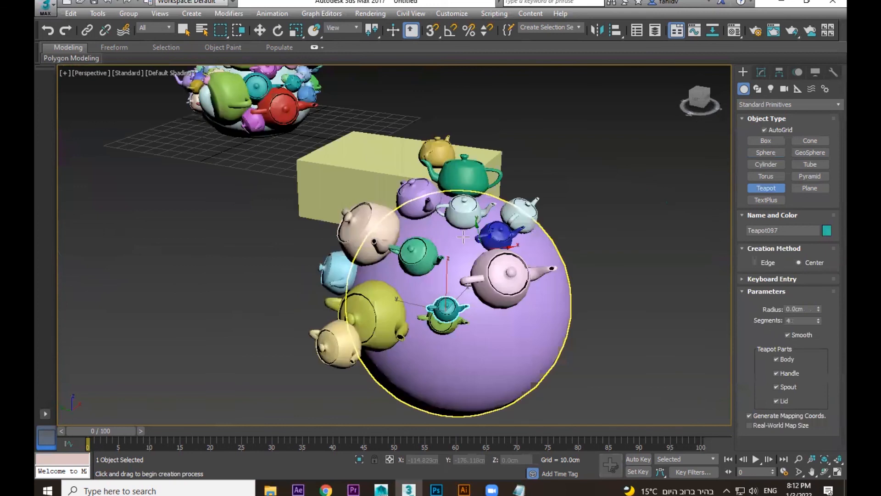
{"action": "middle_click_drag", "start_coordinate": [551, 256], "coordinate": [557, 331], "text": "alt"}
{"action": "key", "text": "w"}
{"action": "left_click", "coordinate": [554, 330]}
{"action": "left_click_drag", "start_coordinate": [527, 338], "coordinate": [538, 364]}
{"action": "key", "text": "ctrl+z"}
{"action": "key", "text": "ctrl+z"}
- Move the sphere well away from its attached teapots, inspect the teapots' arrangement, and undo the move
{"action": "left_click_drag", "start_coordinate": [515, 337], "coordinate": [727, 333]}
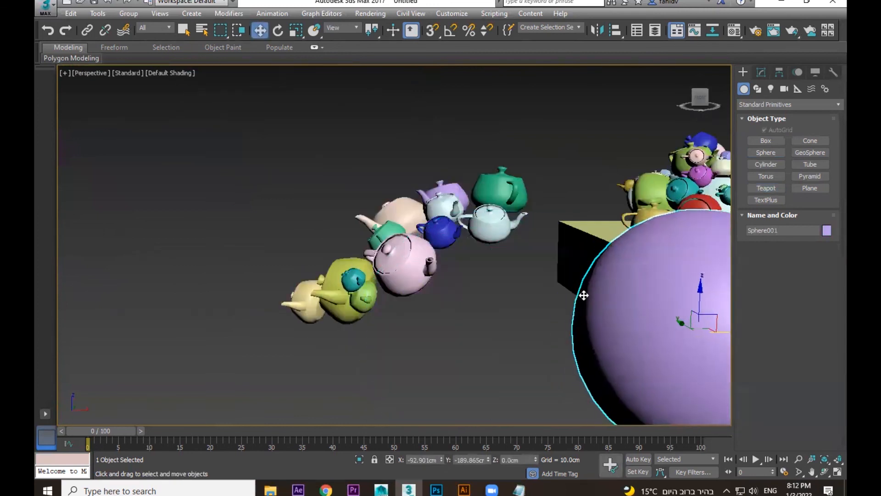
{"action": "scroll", "coordinate": [509, 291], "scroll_direction": "up", "scroll_amount": 4}
{"action": "middle_click_drag", "start_coordinate": [493, 222], "coordinate": [466, 187], "text": "alt"}
{"action": "scroll", "coordinate": [485, 261], "scroll_direction": "down", "scroll_amount": 5}
{"action": "key", "text": "ctrl+z"}
{"action": "key", "text": "ctrl+z"}
{"action": "middle_click_drag", "start_coordinate": [496, 305], "coordinate": [768, 162], "text": "alt"}
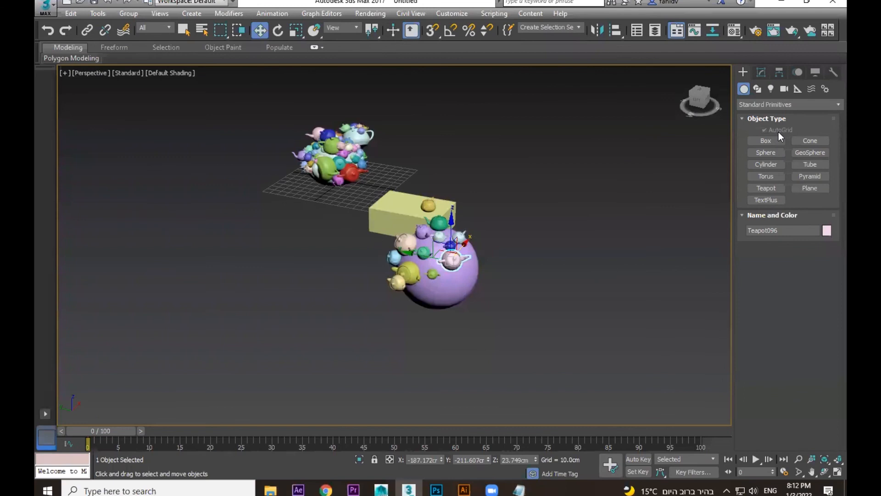
{"action": "middle_click_drag", "start_coordinate": [492, 261], "coordinate": [535, 293]}
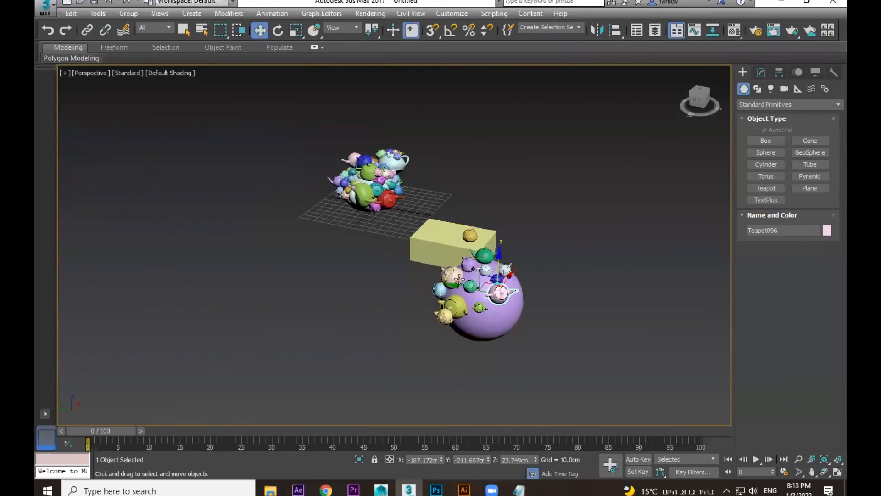